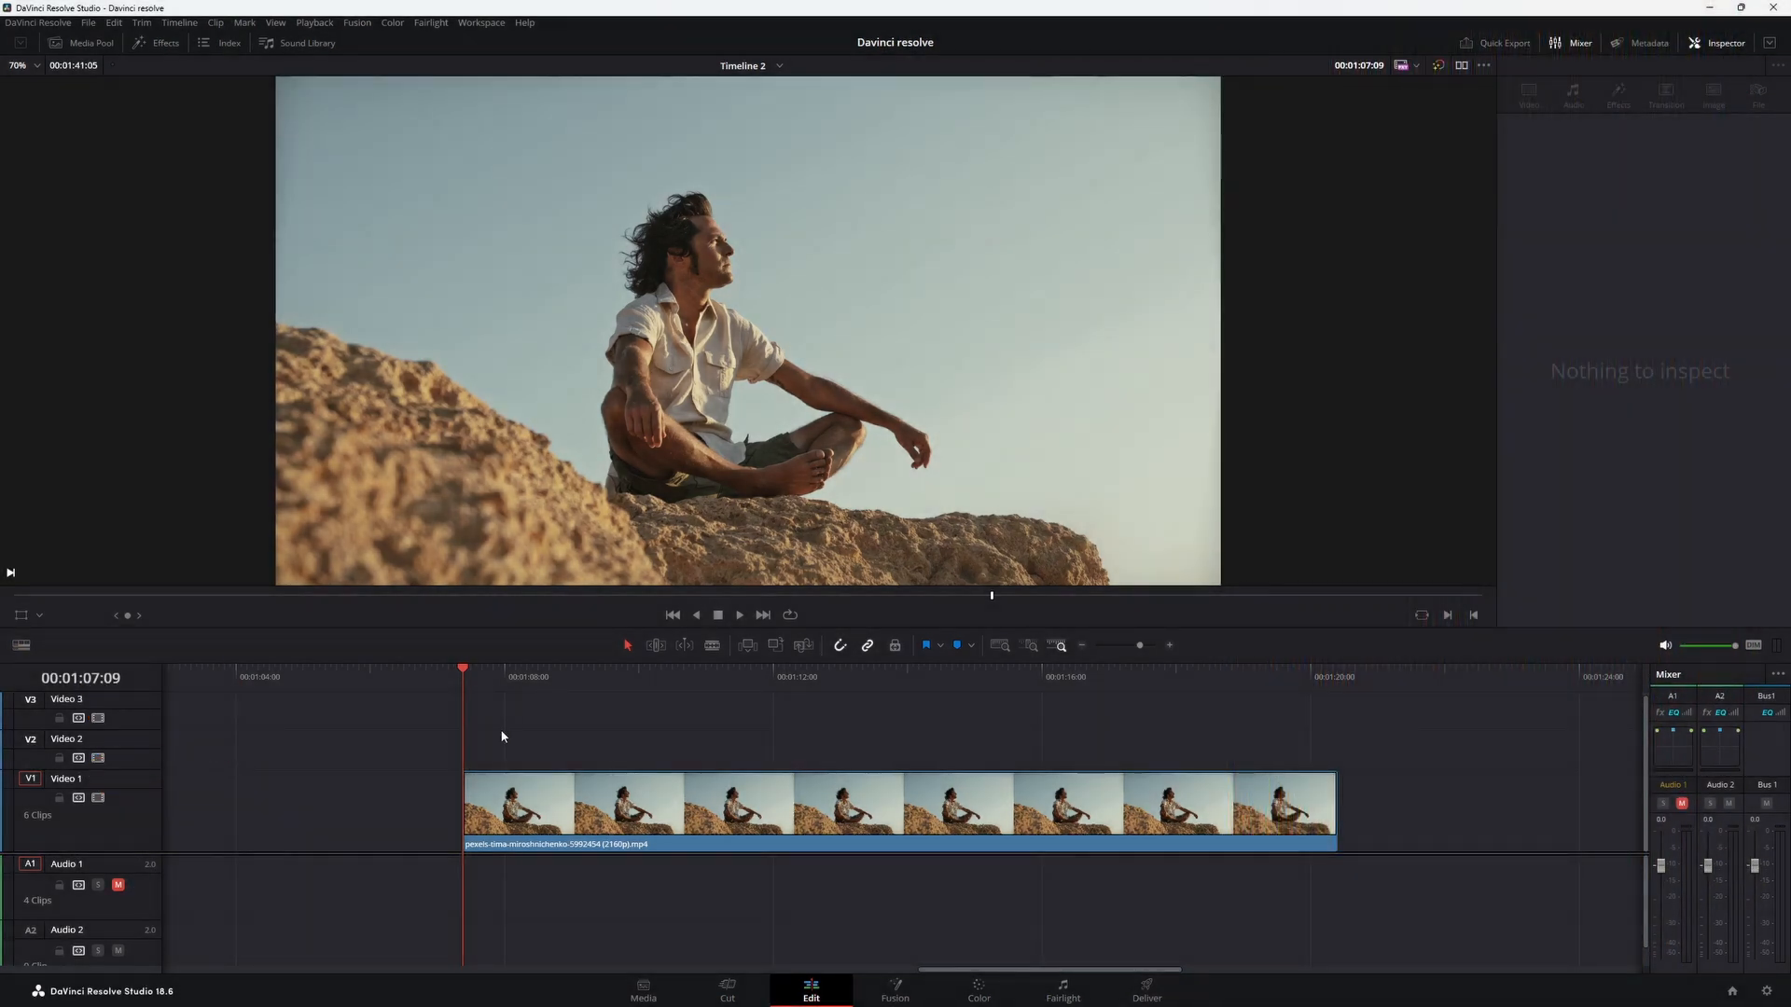
Open the clip of the man sitting on the rocks for color grading and add a serial node after node 01
{"action": "left_click", "coordinate": [527, 791]}
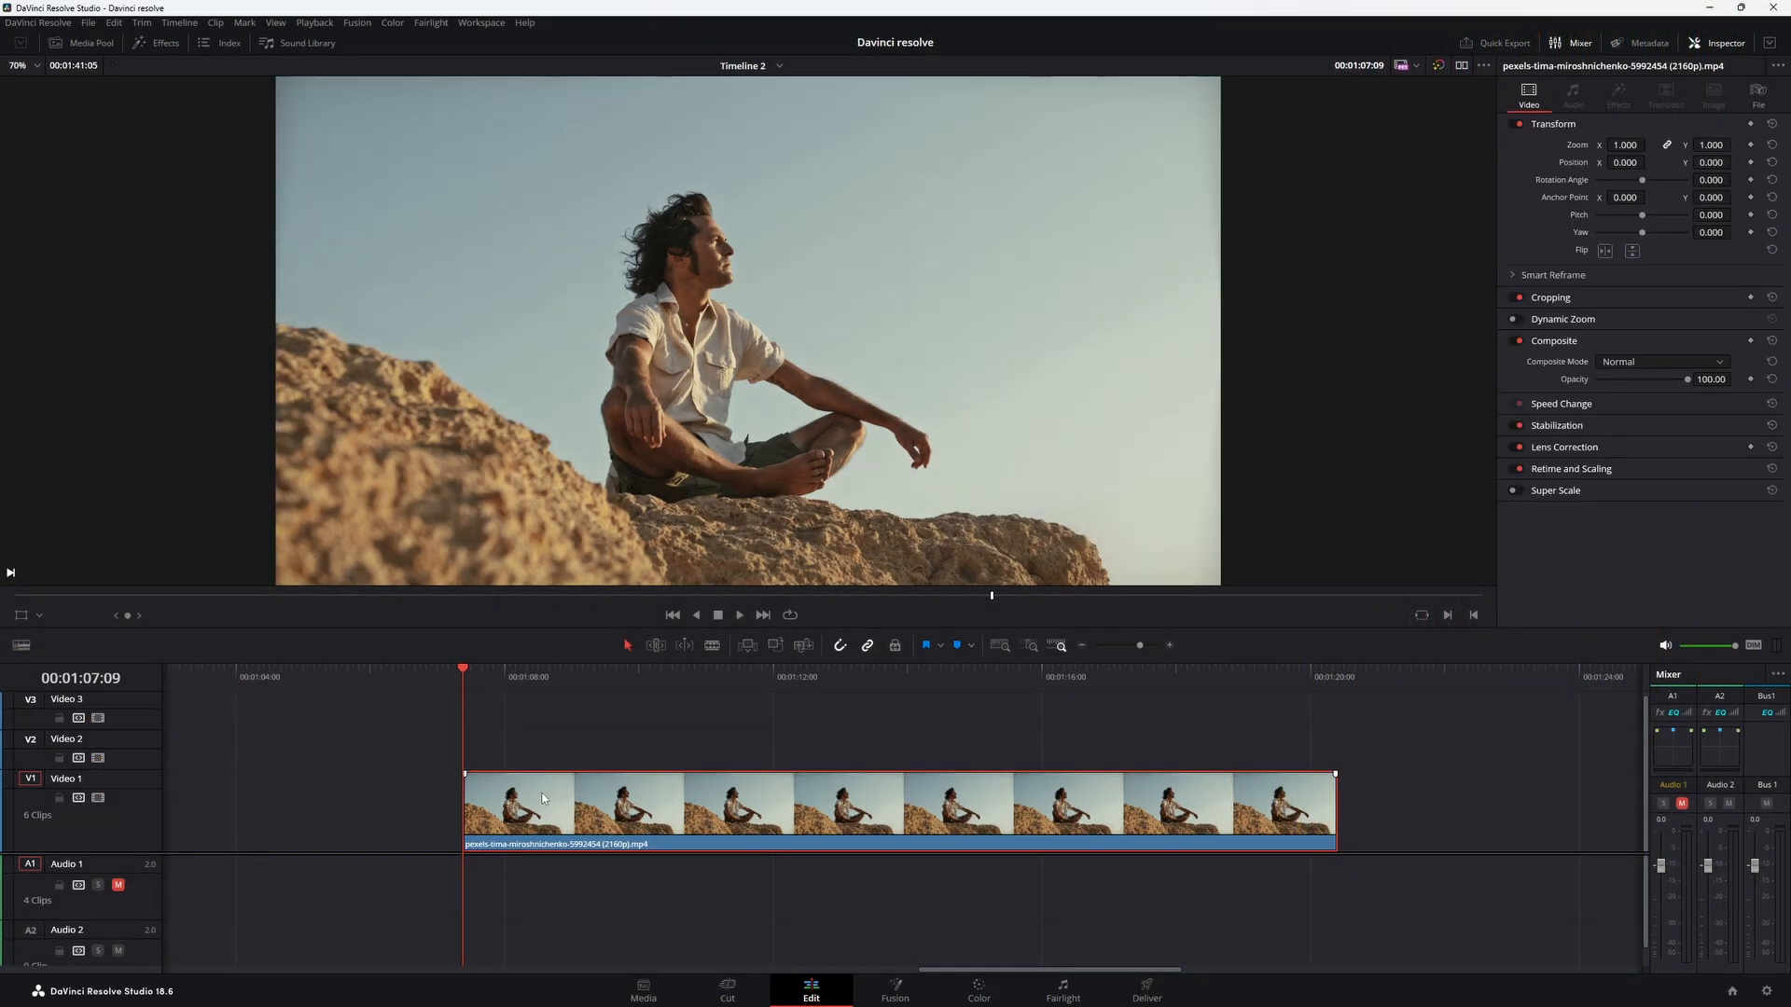
{"action": "left_click", "coordinate": [978, 995]}
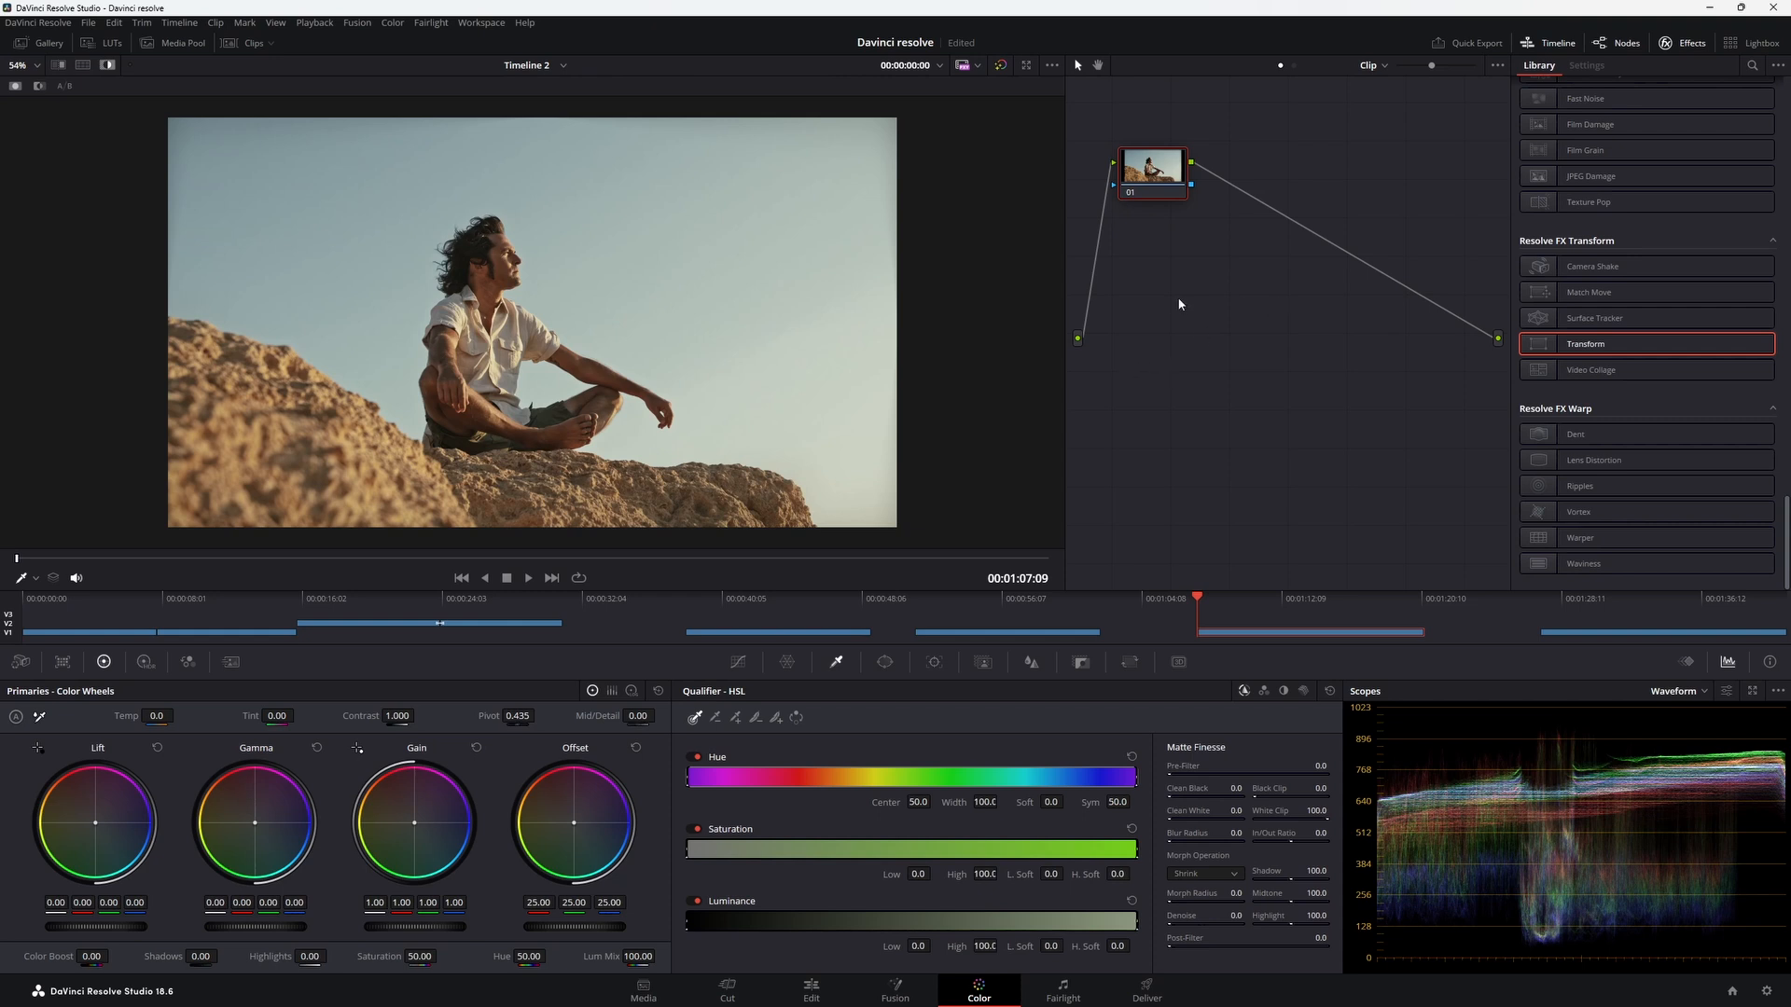
{"action": "mouse_move", "coordinate": [1166, 177]}
{"action": "left_mouse_down"}
{"action": "mouse_move", "coordinate": [1175, 276]}
{"action": "mouse_move", "coordinate": [1157, 190]}
{"action": "left_mouse_up"}
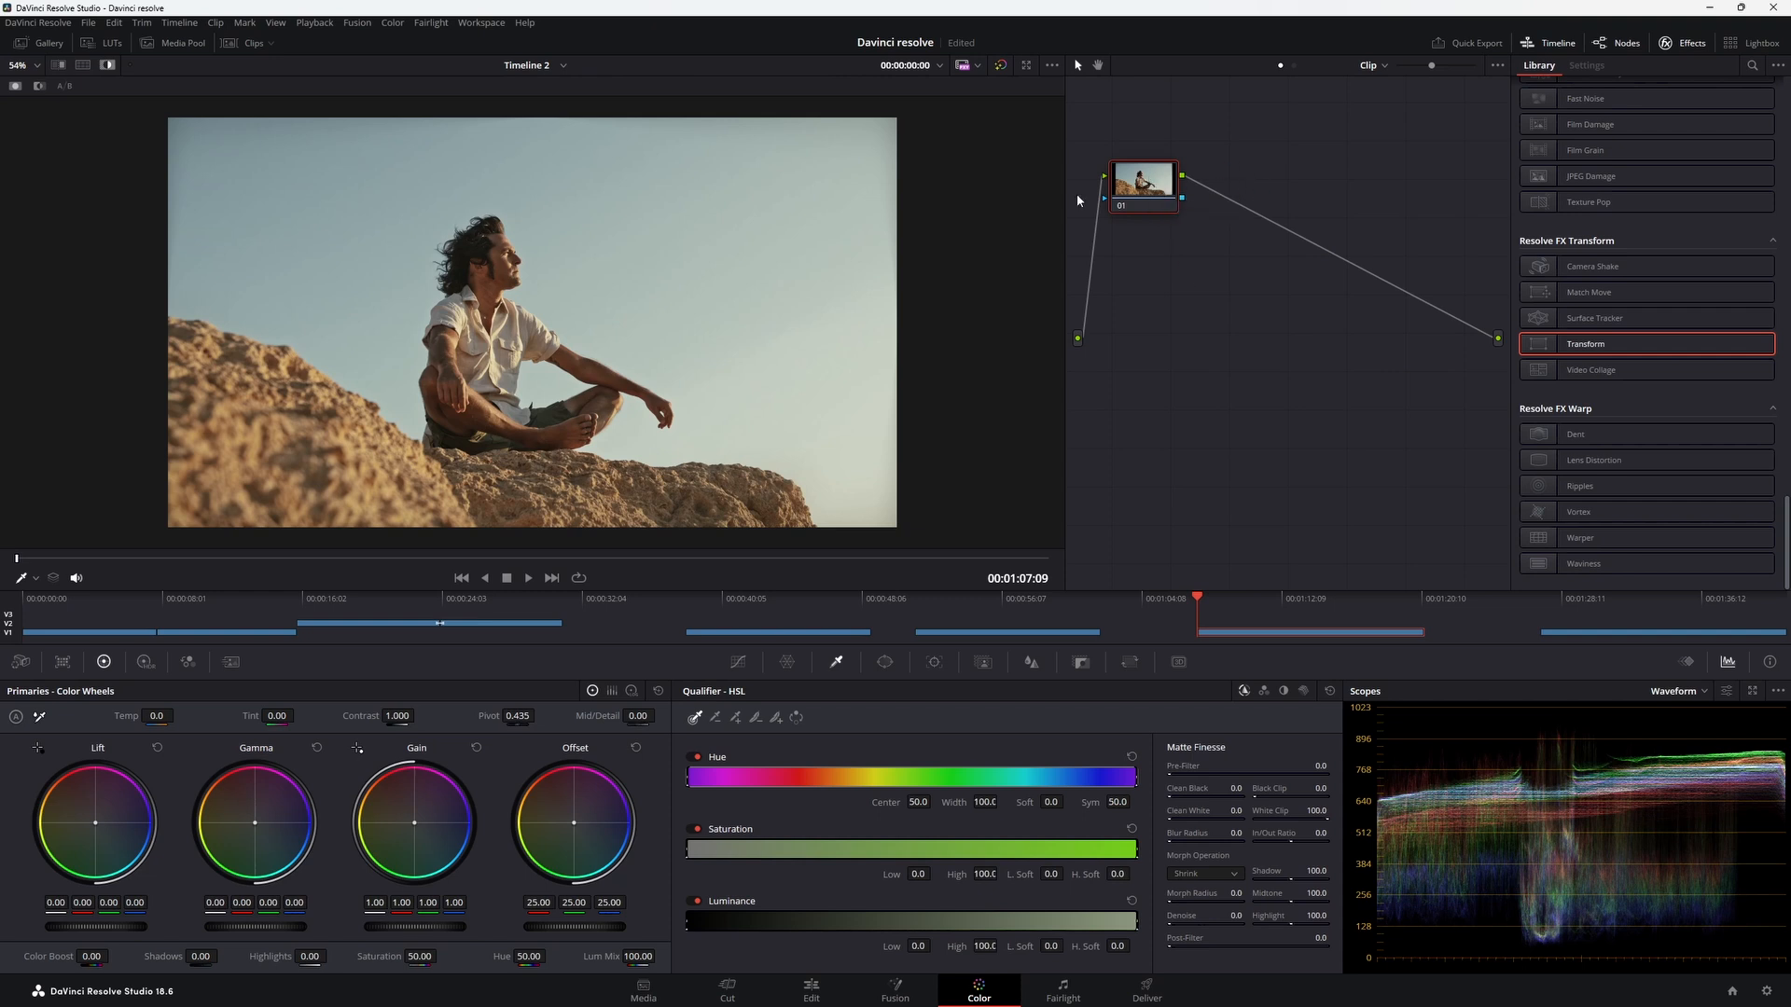
{"action": "key", "text": "alt+s"}
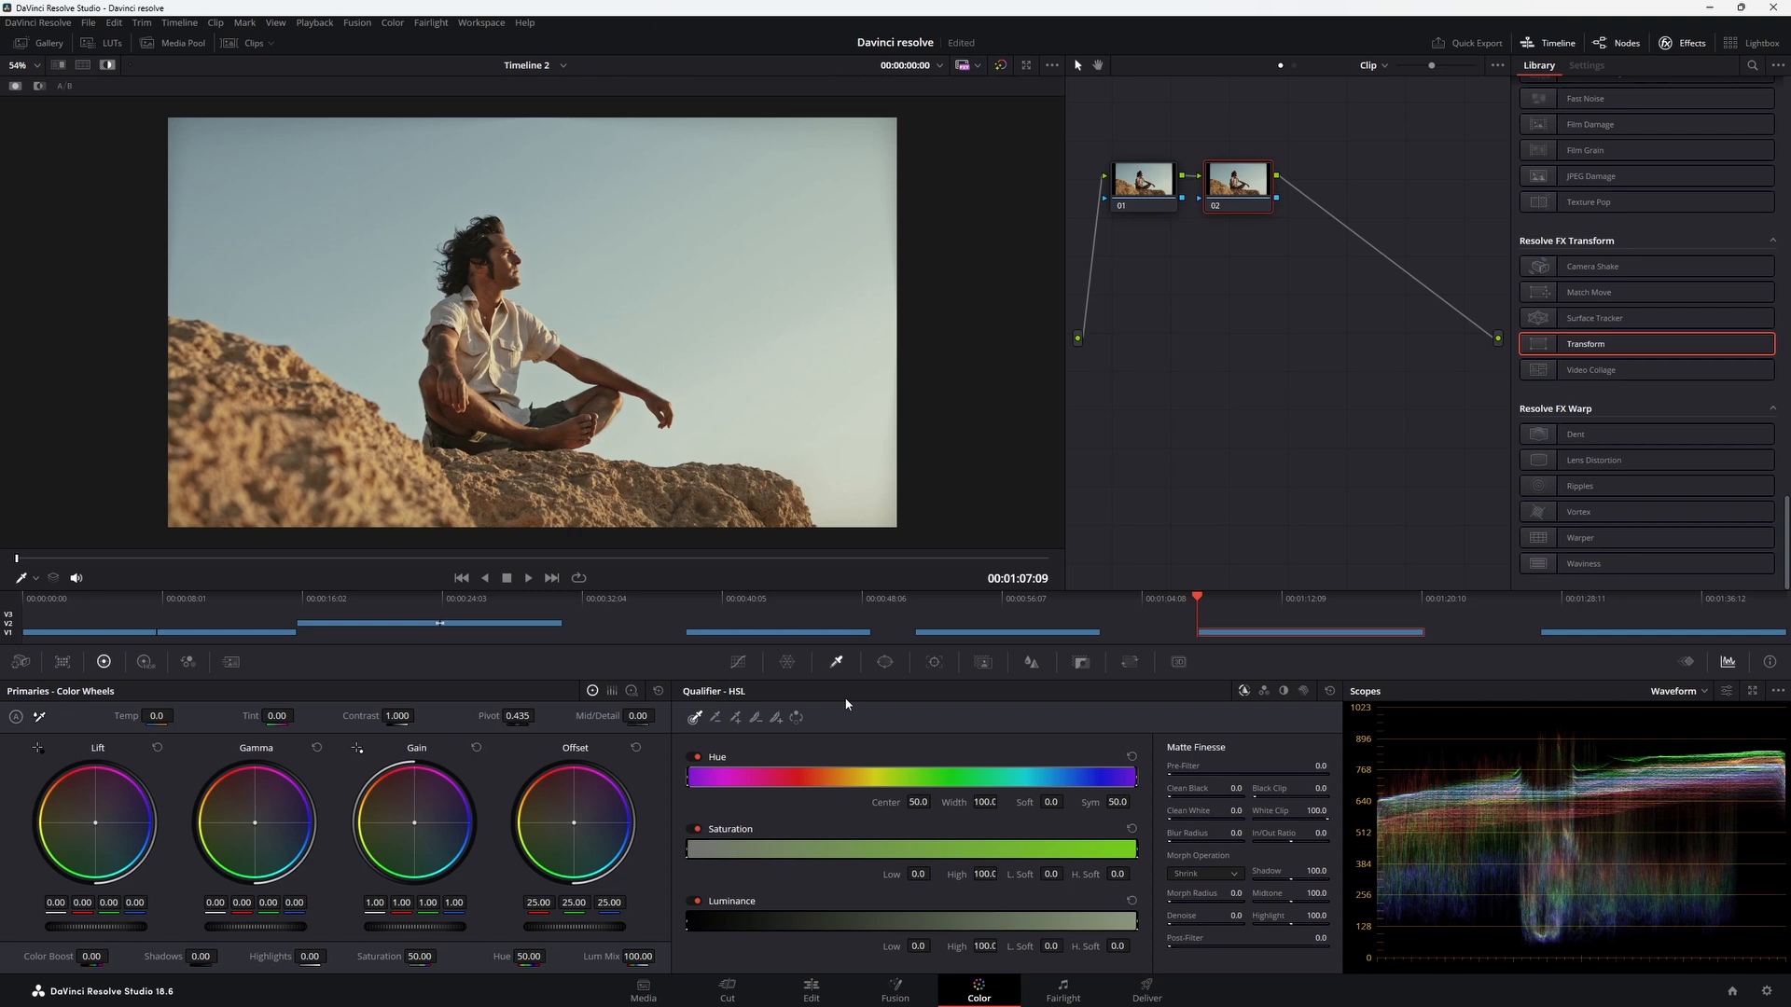
Switch node 02's qualifier to 3D mode and set the viewer's on-screen control to Qualifier
{"action": "left_click", "coordinate": [1264, 691]}
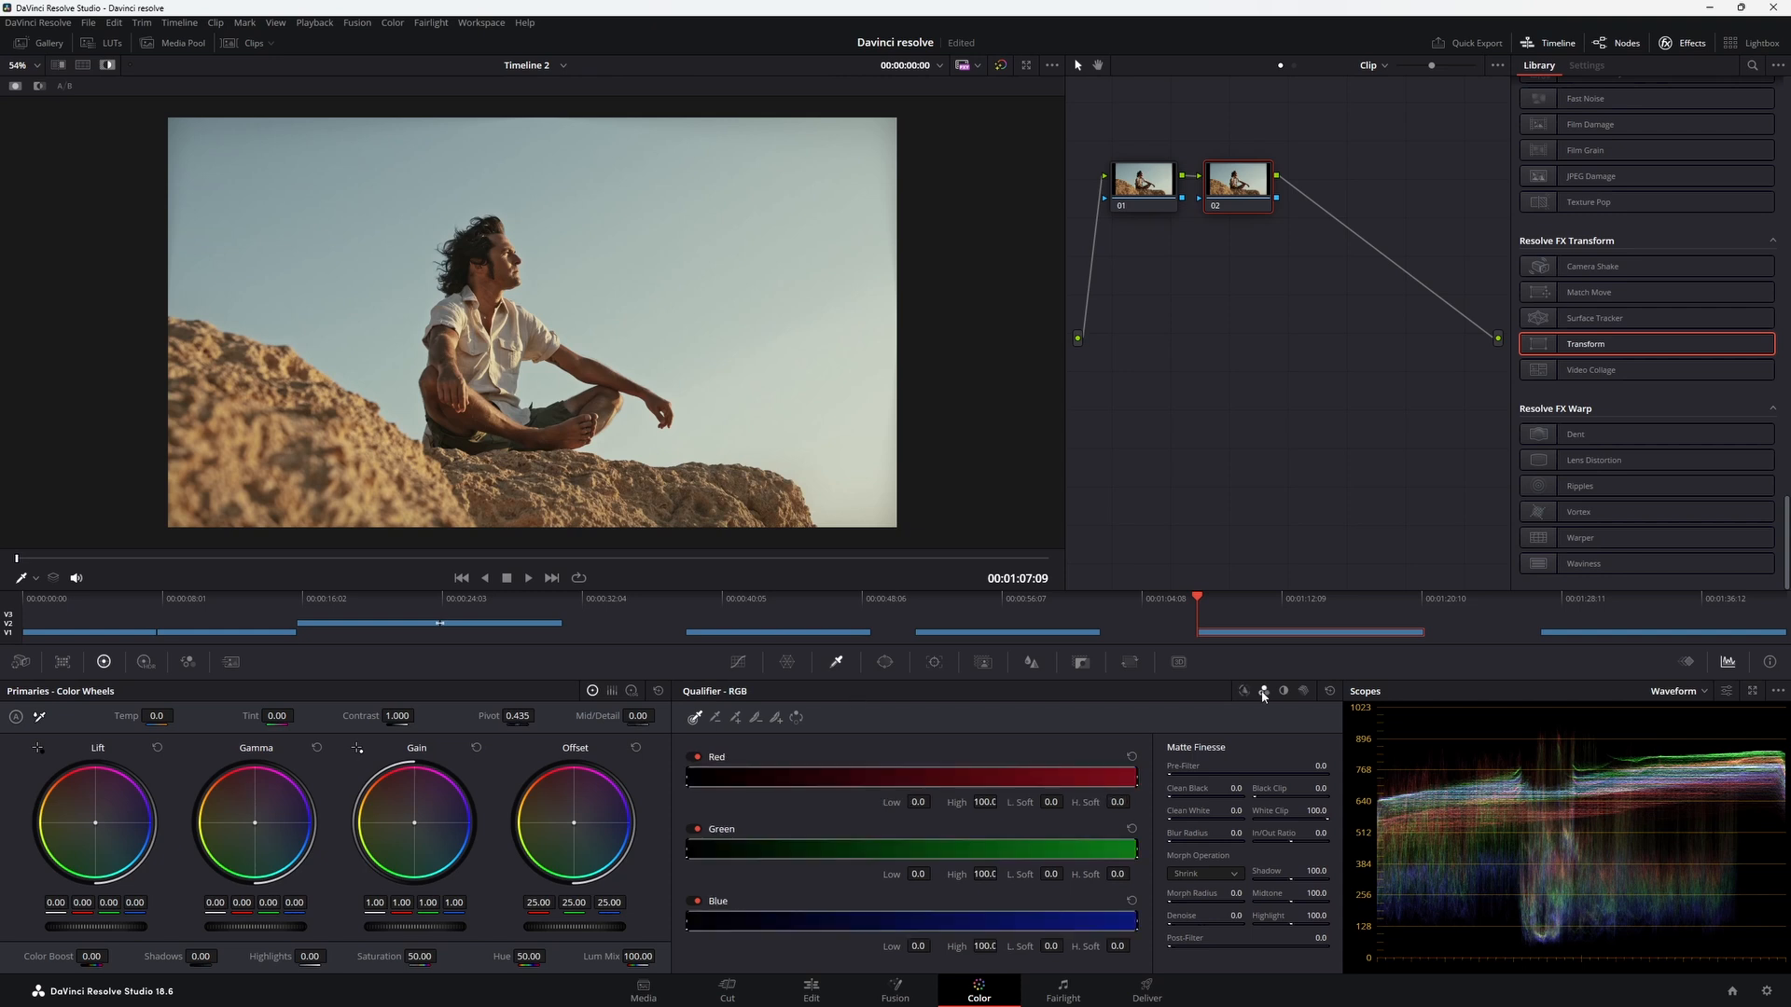
{"action": "left_click", "coordinate": [1284, 691]}
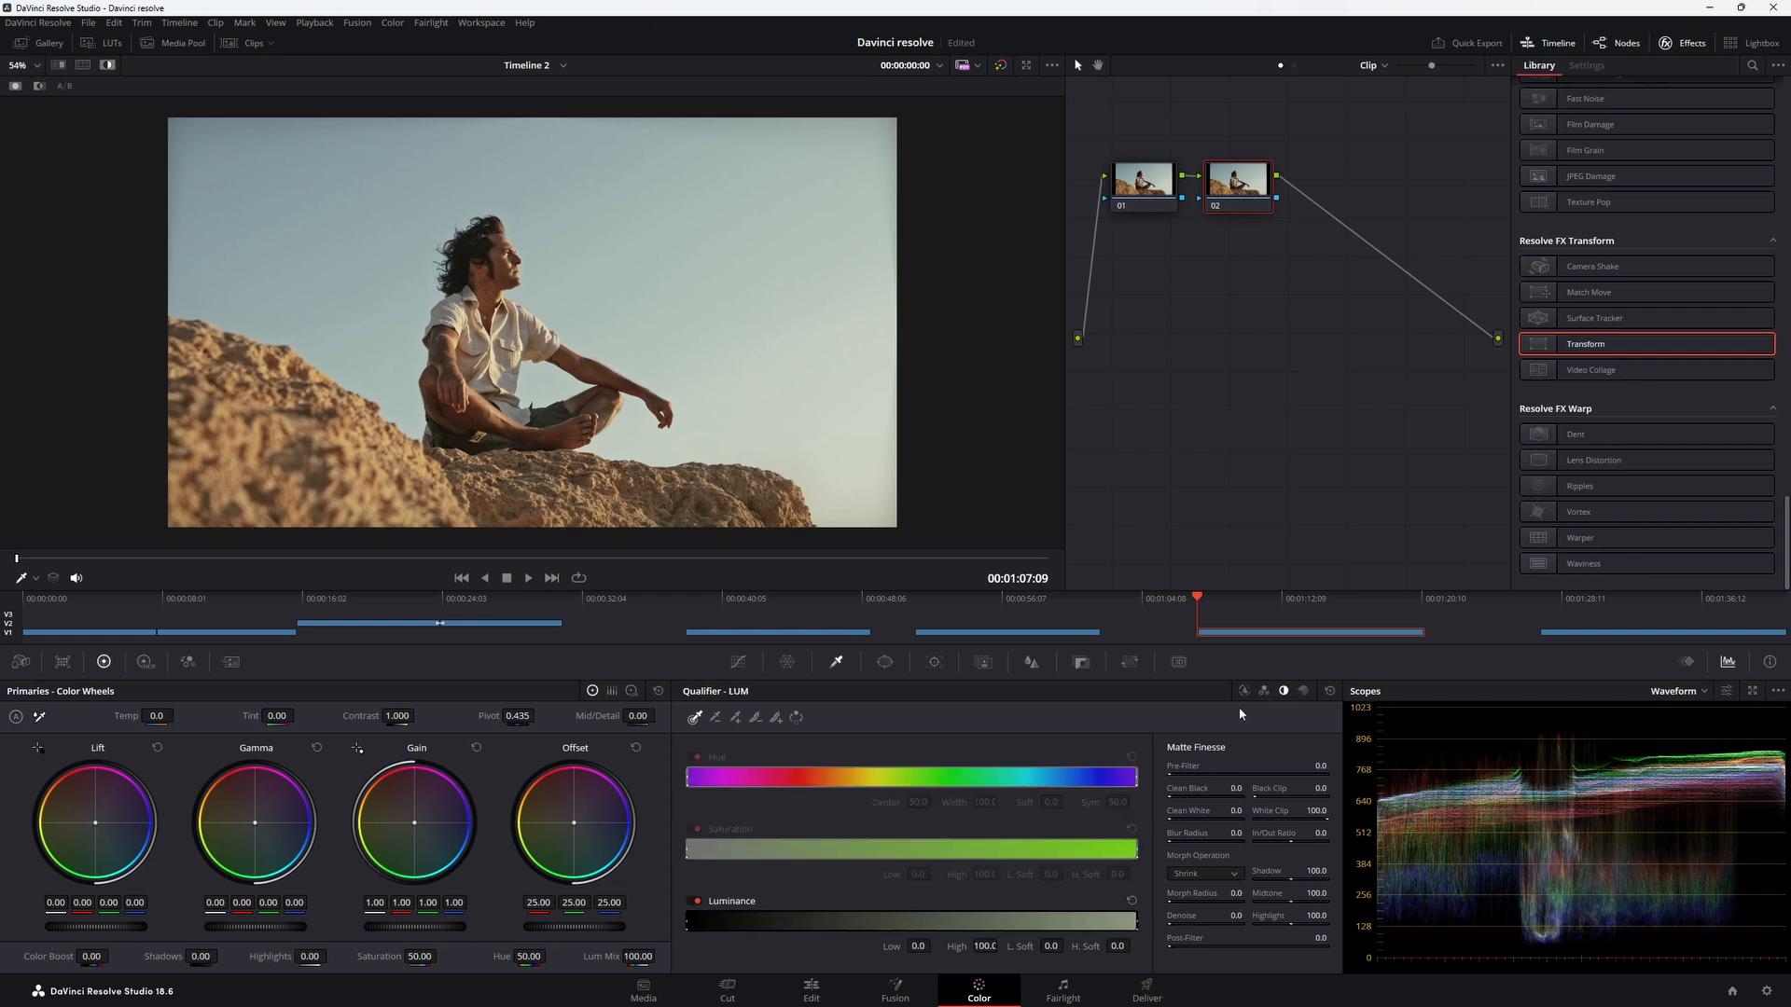
{"action": "left_click", "coordinate": [1304, 691]}
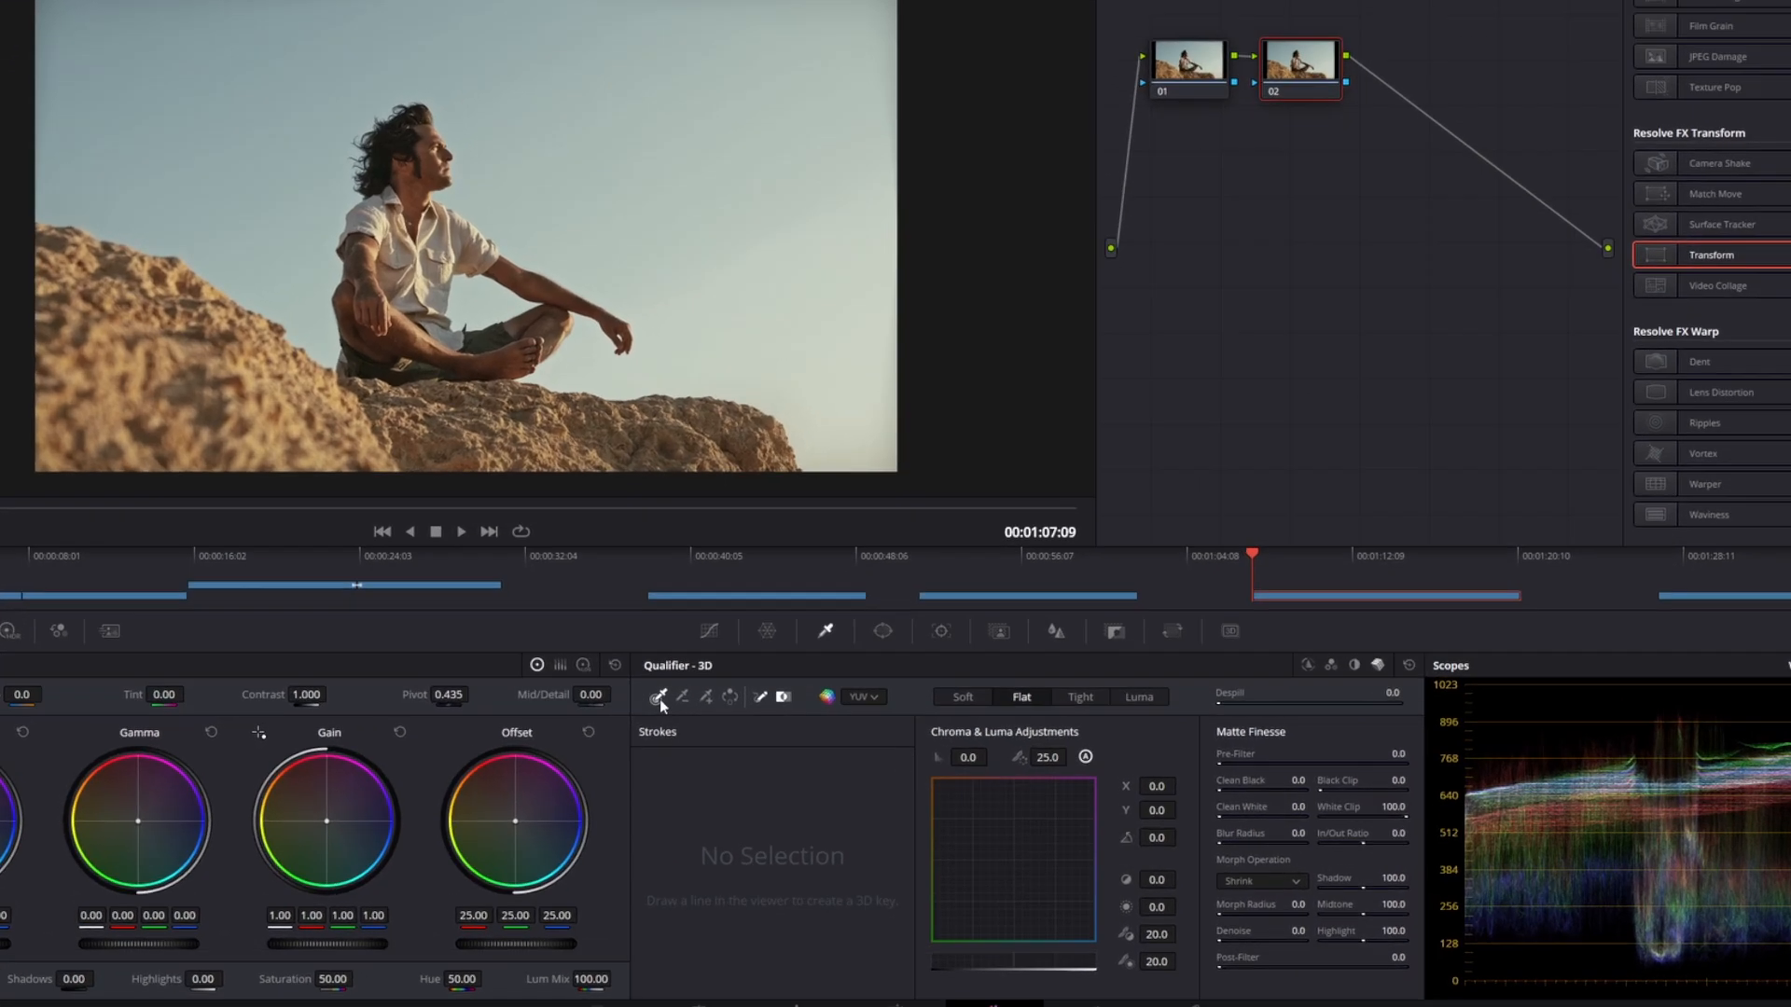
{"action": "left_click", "coordinate": [696, 719]}
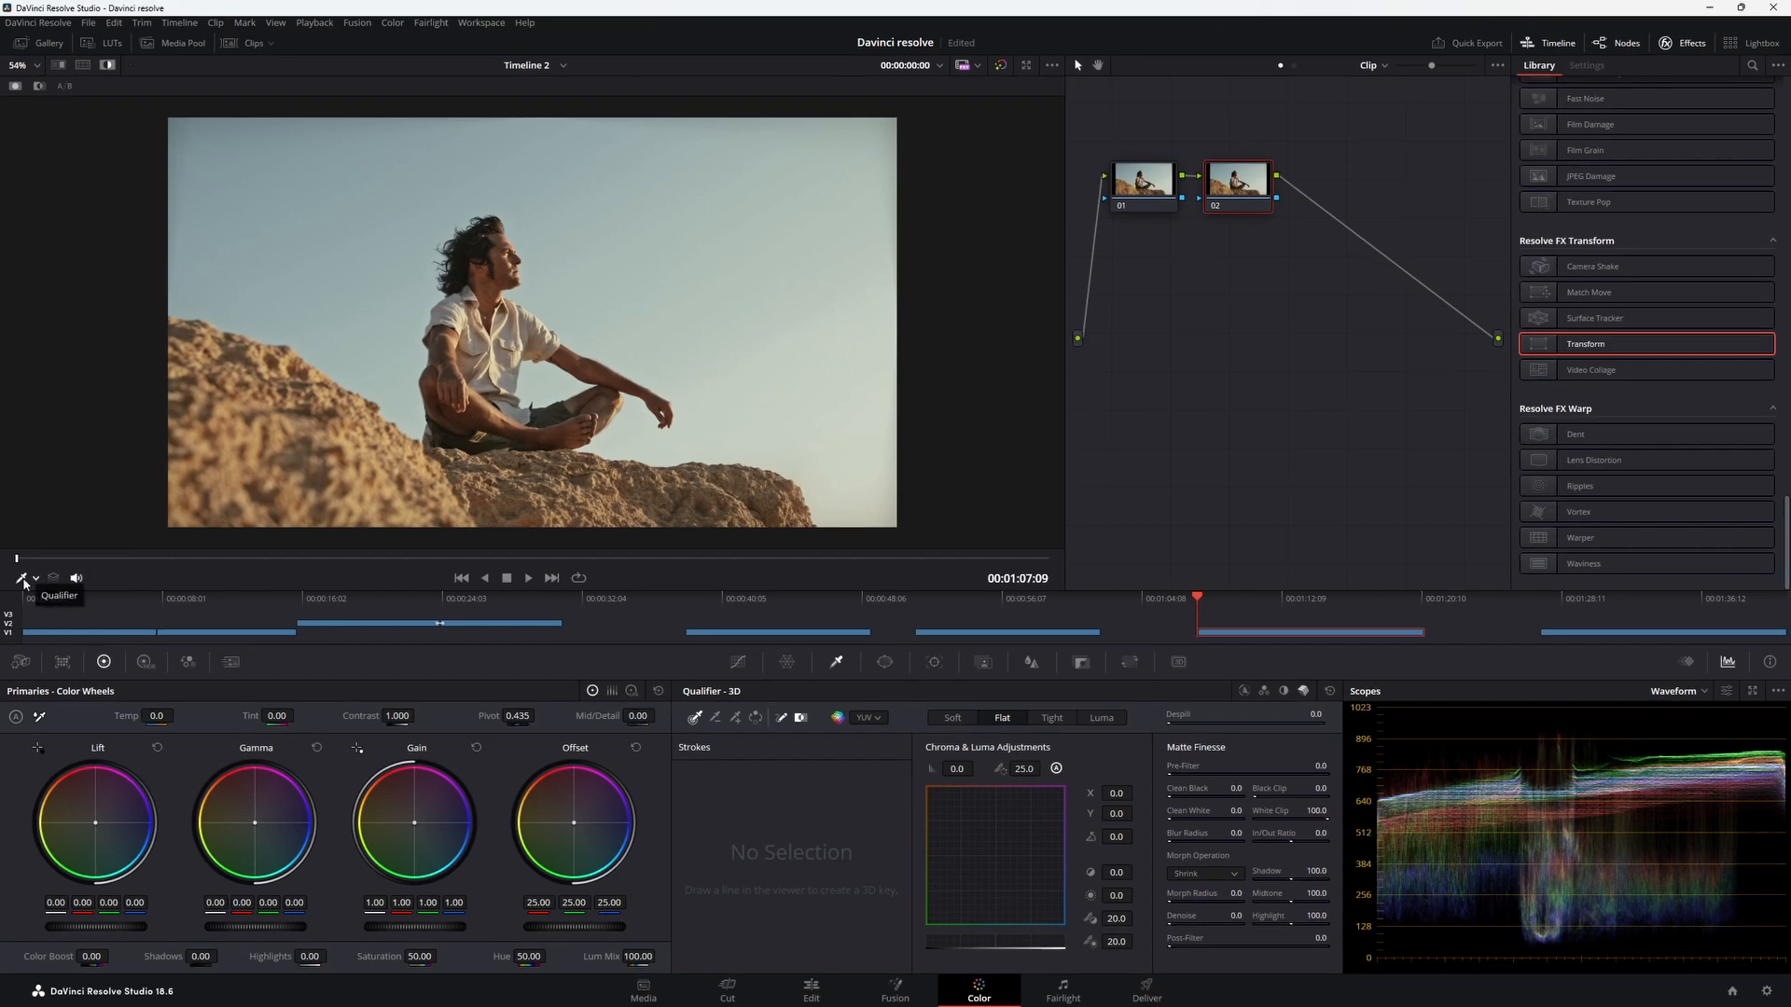
{"action": "left_click", "coordinate": [38, 580]}
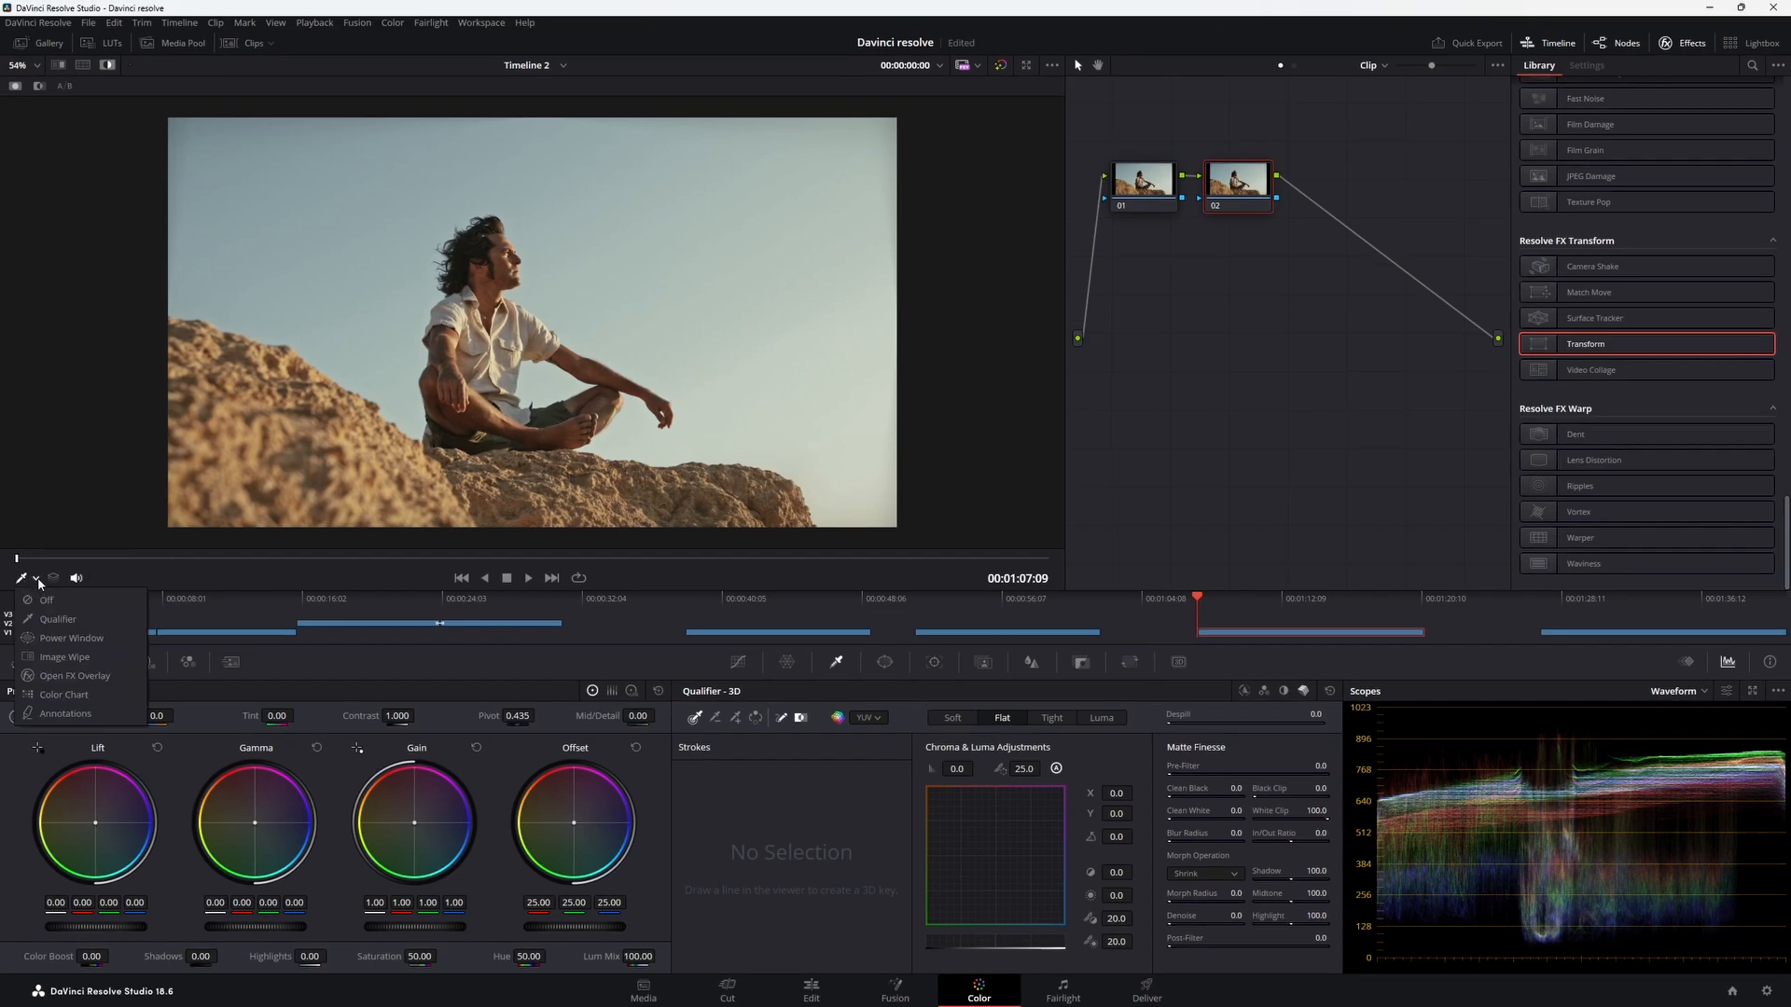
{"action": "left_click", "coordinate": [51, 623]}
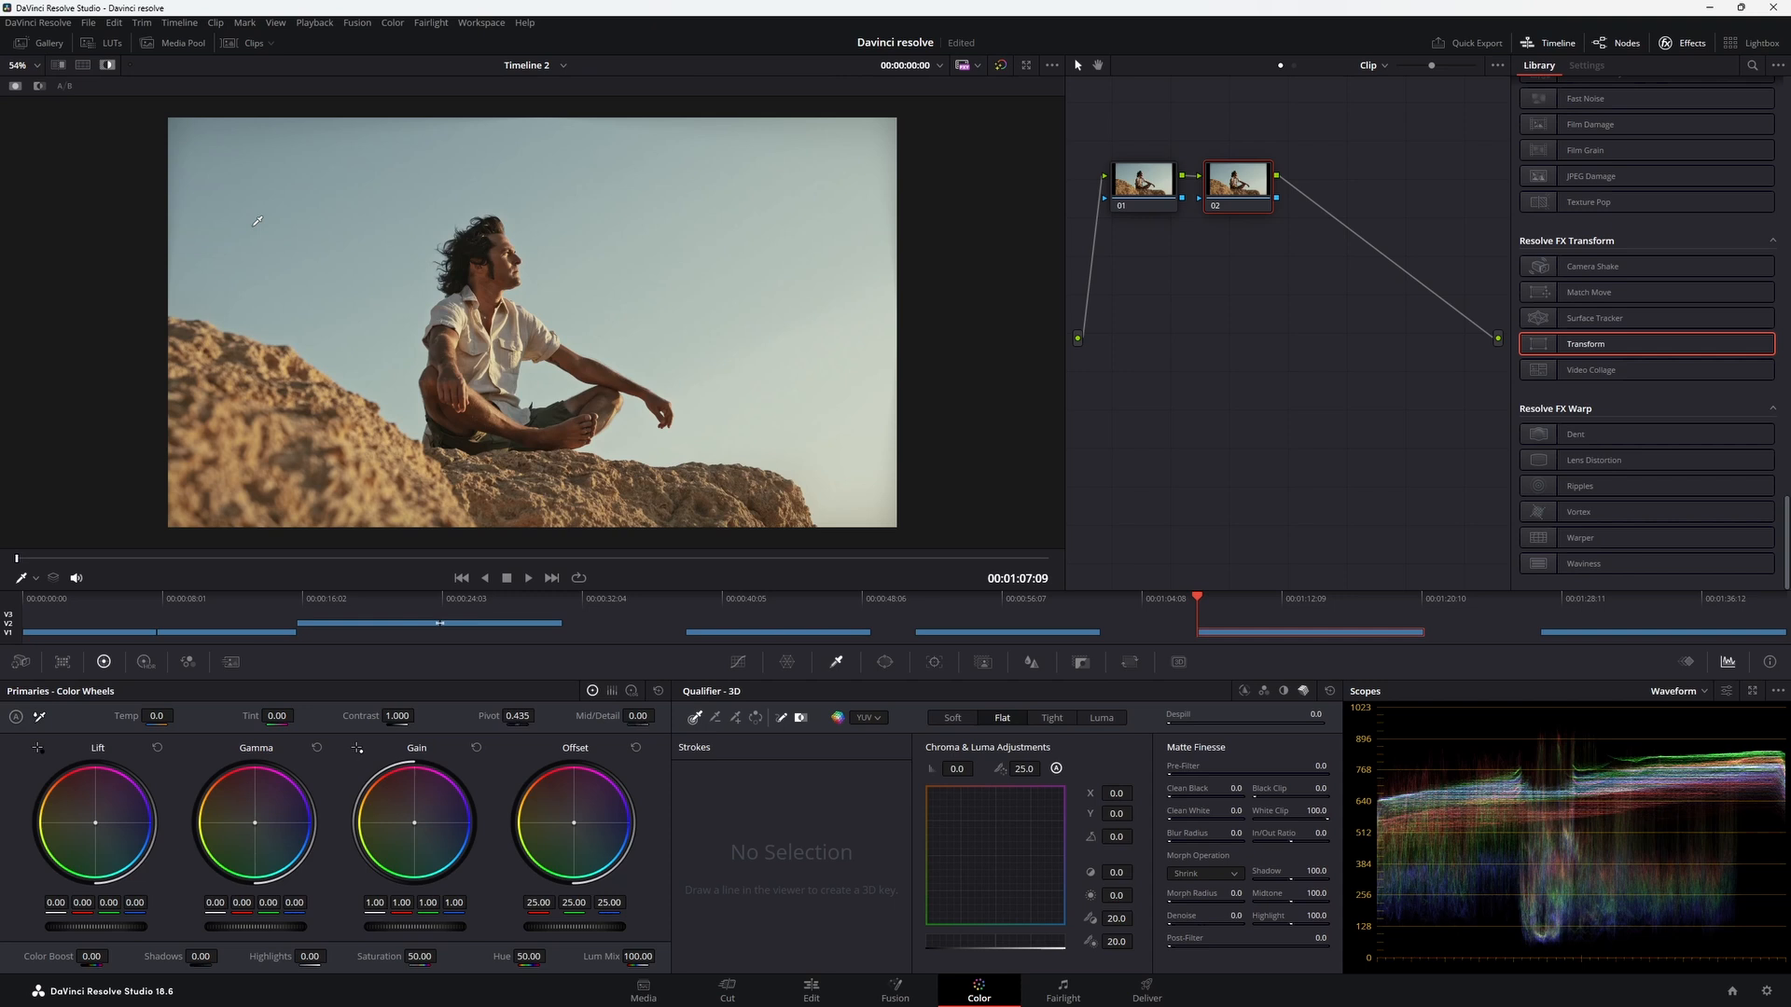
Key the sky with a long stroke arching over the man, with Pre-Filter 1.8, Clean Black 14.5, Clean White 11.3 and Post-Filter 4.3
{"action": "mouse_move", "coordinate": [254, 225]}
{"action": "left_mouse_down"}
{"action": "mouse_move", "coordinate": [370, 176]}
{"action": "mouse_move", "coordinate": [668, 206]}
{"action": "mouse_move", "coordinate": [886, 489]}
{"action": "left_mouse_up"}
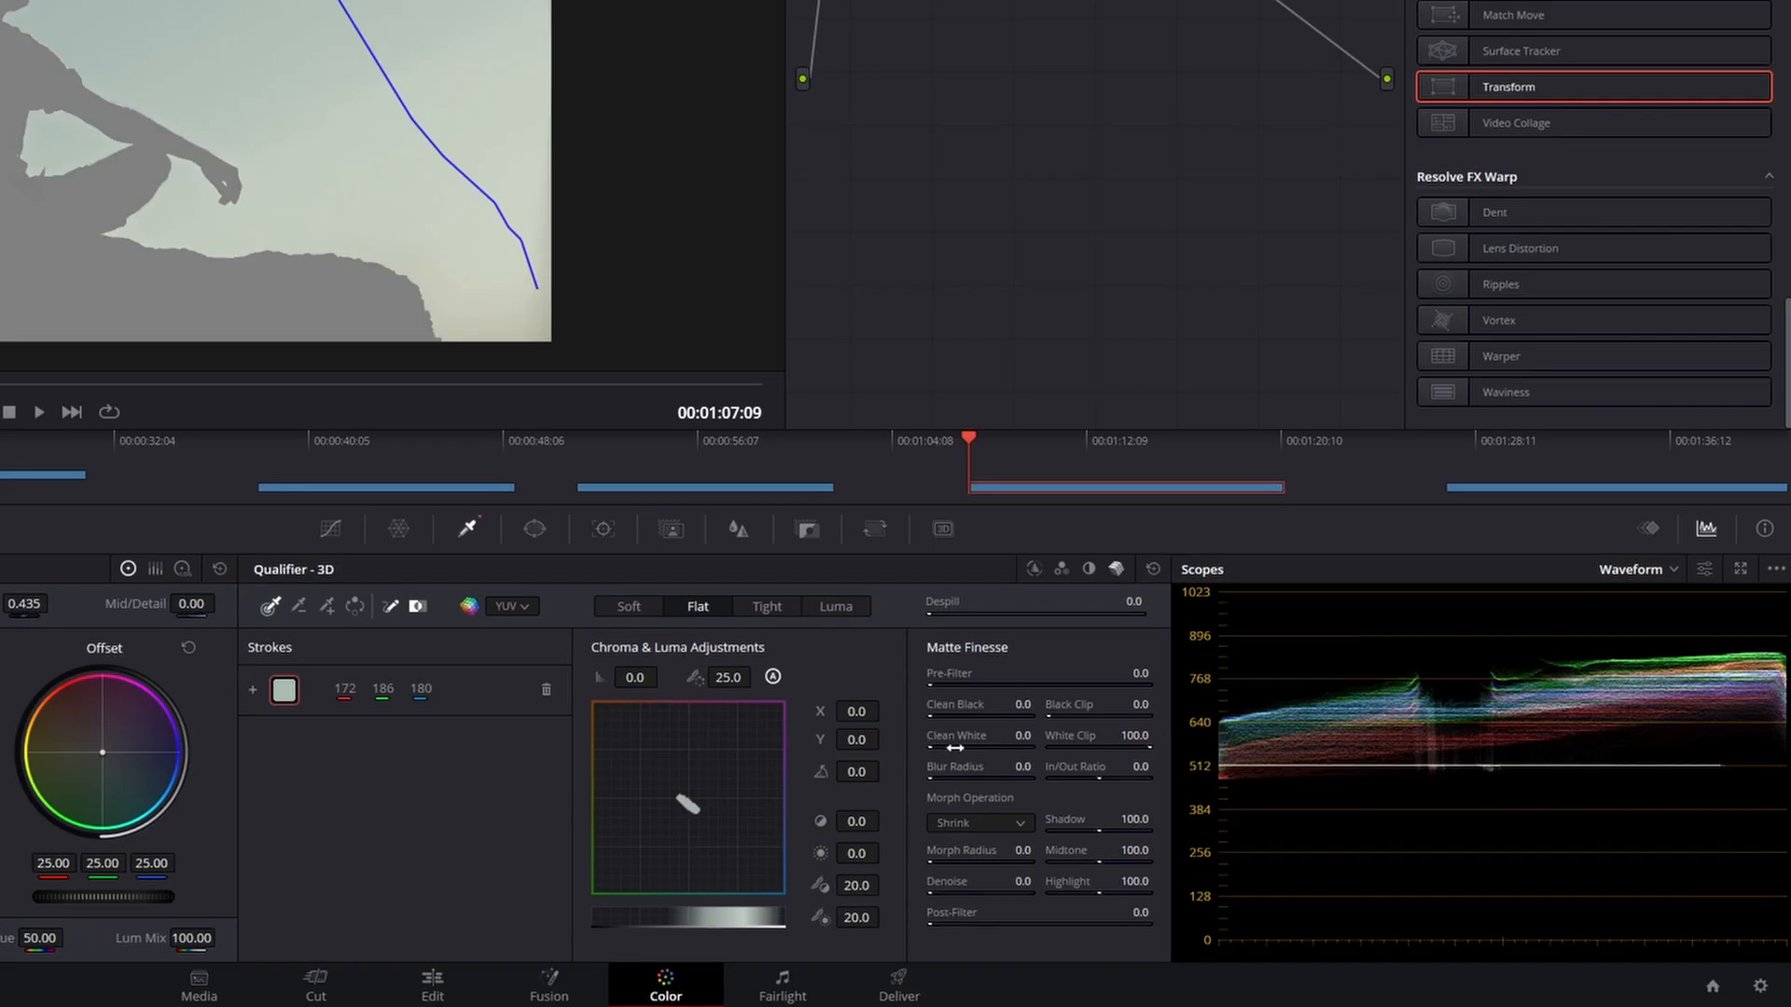
{"action": "left_click_drag", "start_coordinate": [956, 748], "coordinate": [956, 716]}
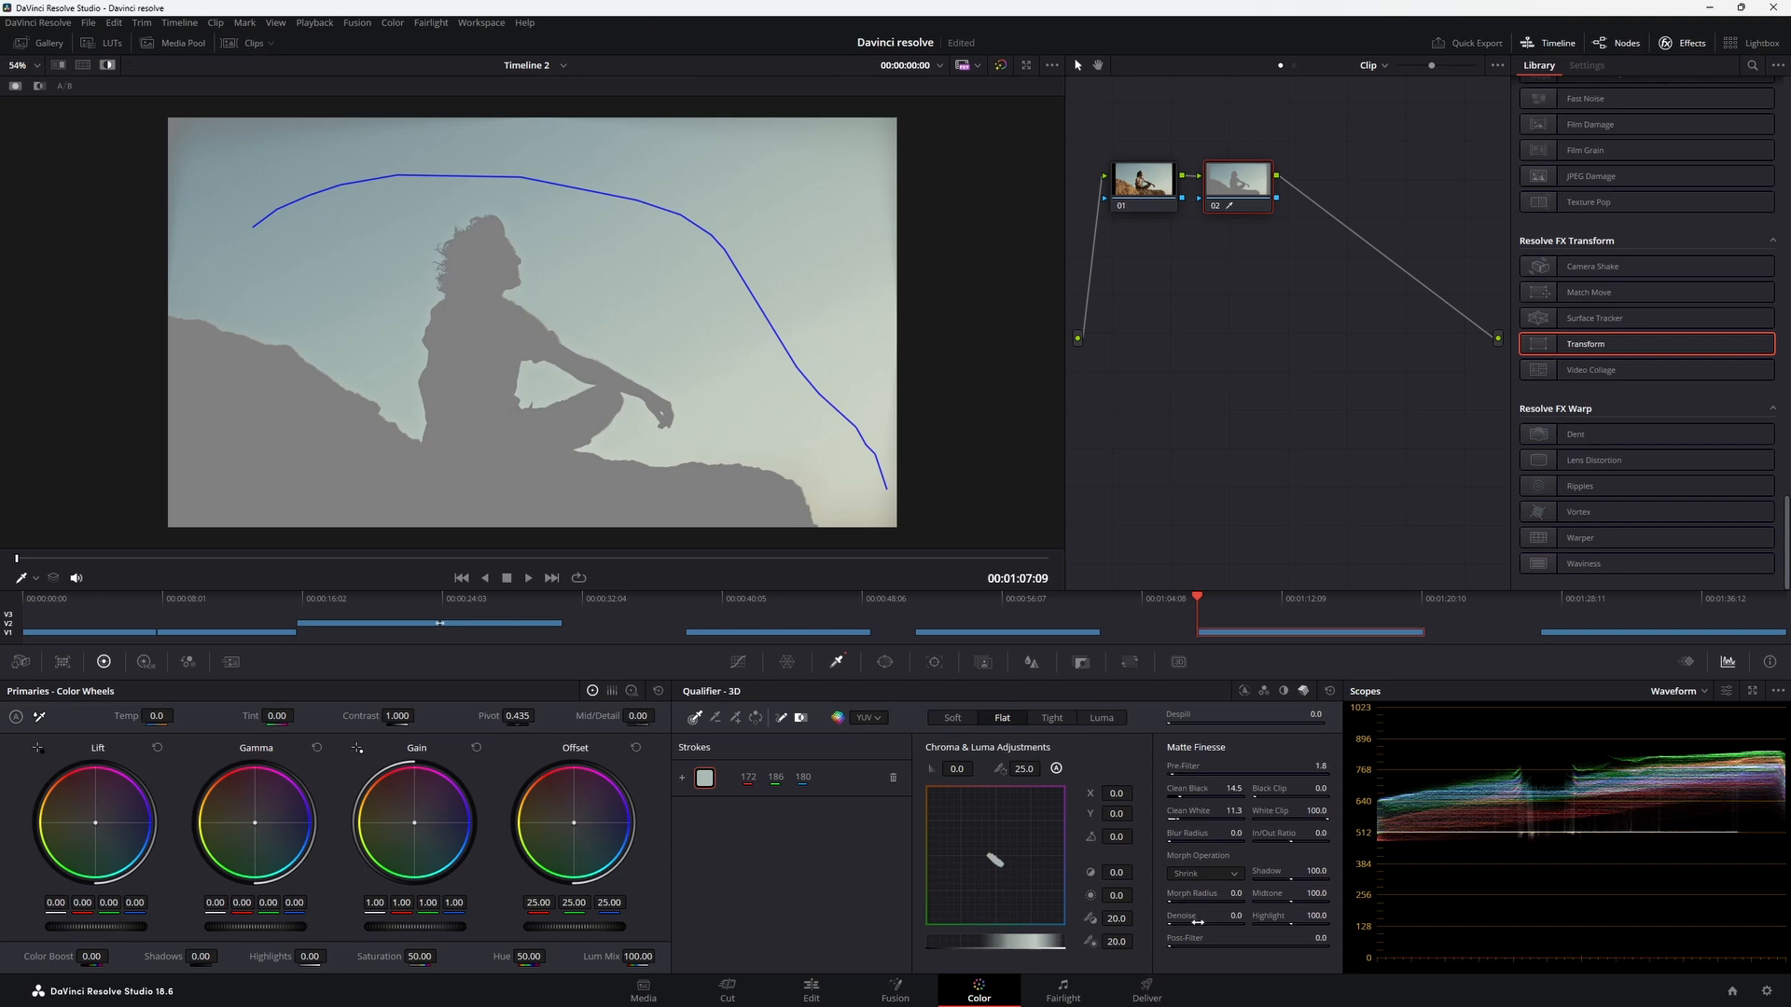
{"action": "left_click_drag", "start_coordinate": [1185, 939], "coordinate": [1213, 938]}
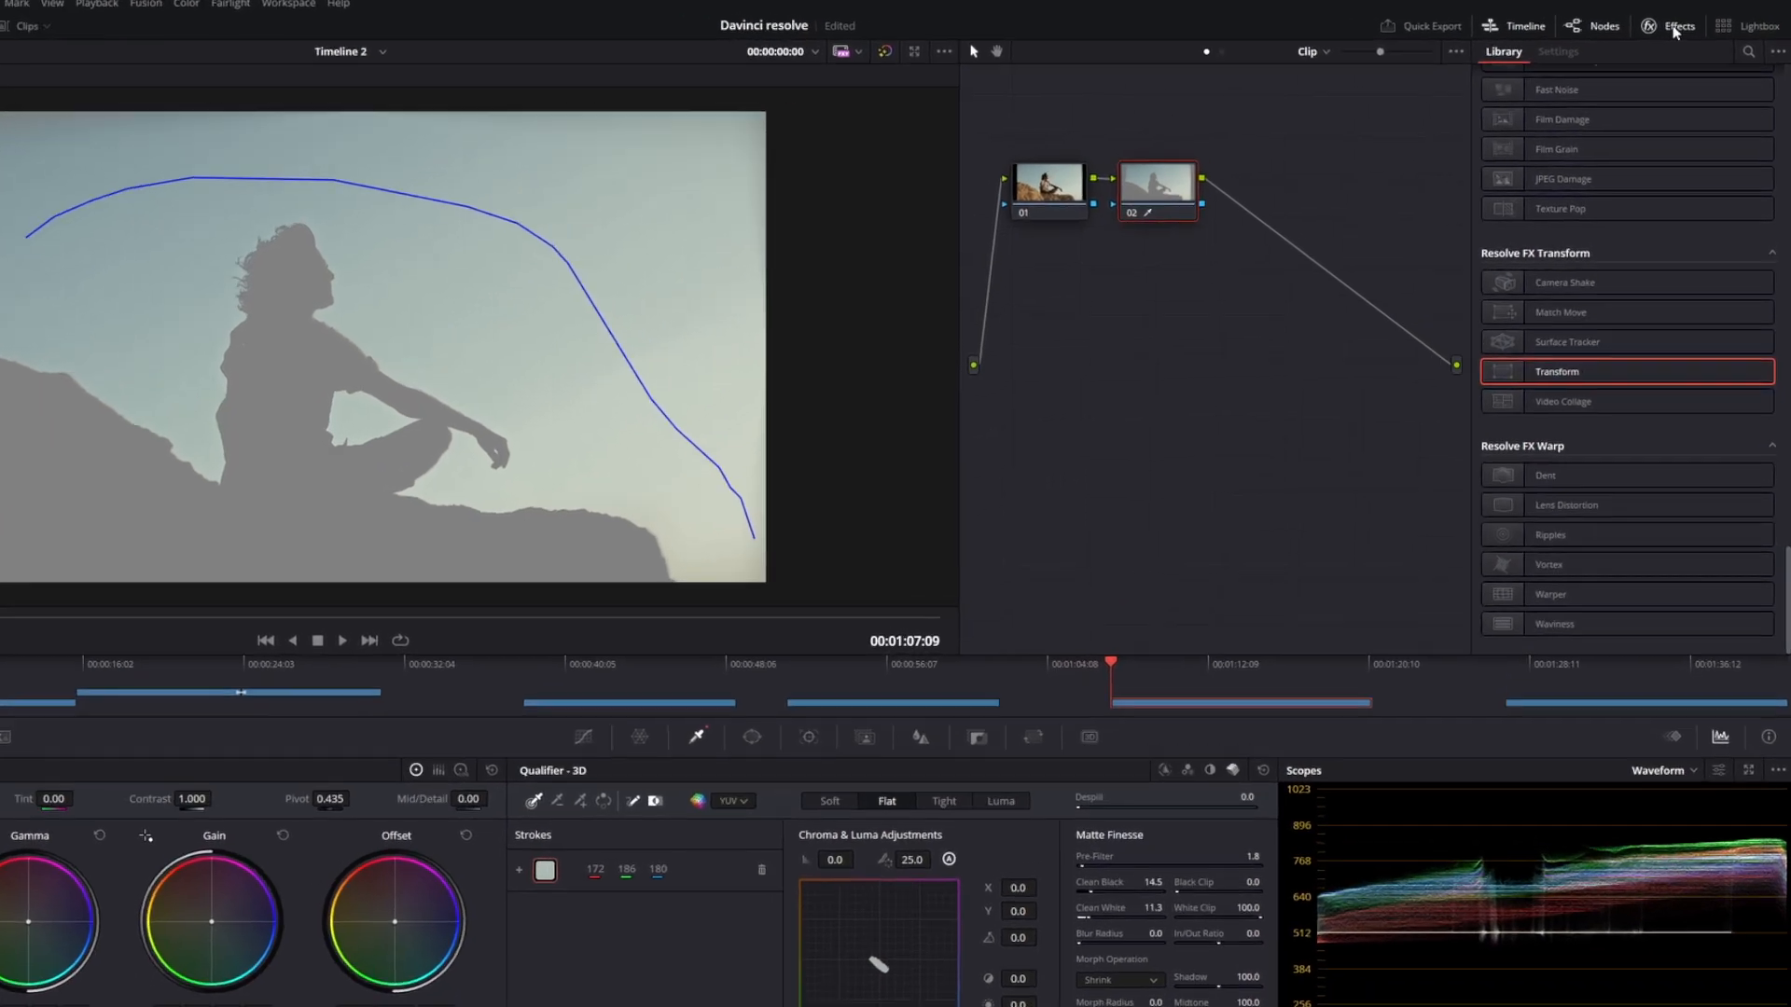
Add the Sky Replacement effect as a node after node 02 and connect node 02's key output to its key input
{"action": "scroll", "coordinate": [1632, 289], "scroll_direction": "up", "scroll_amount": 10}
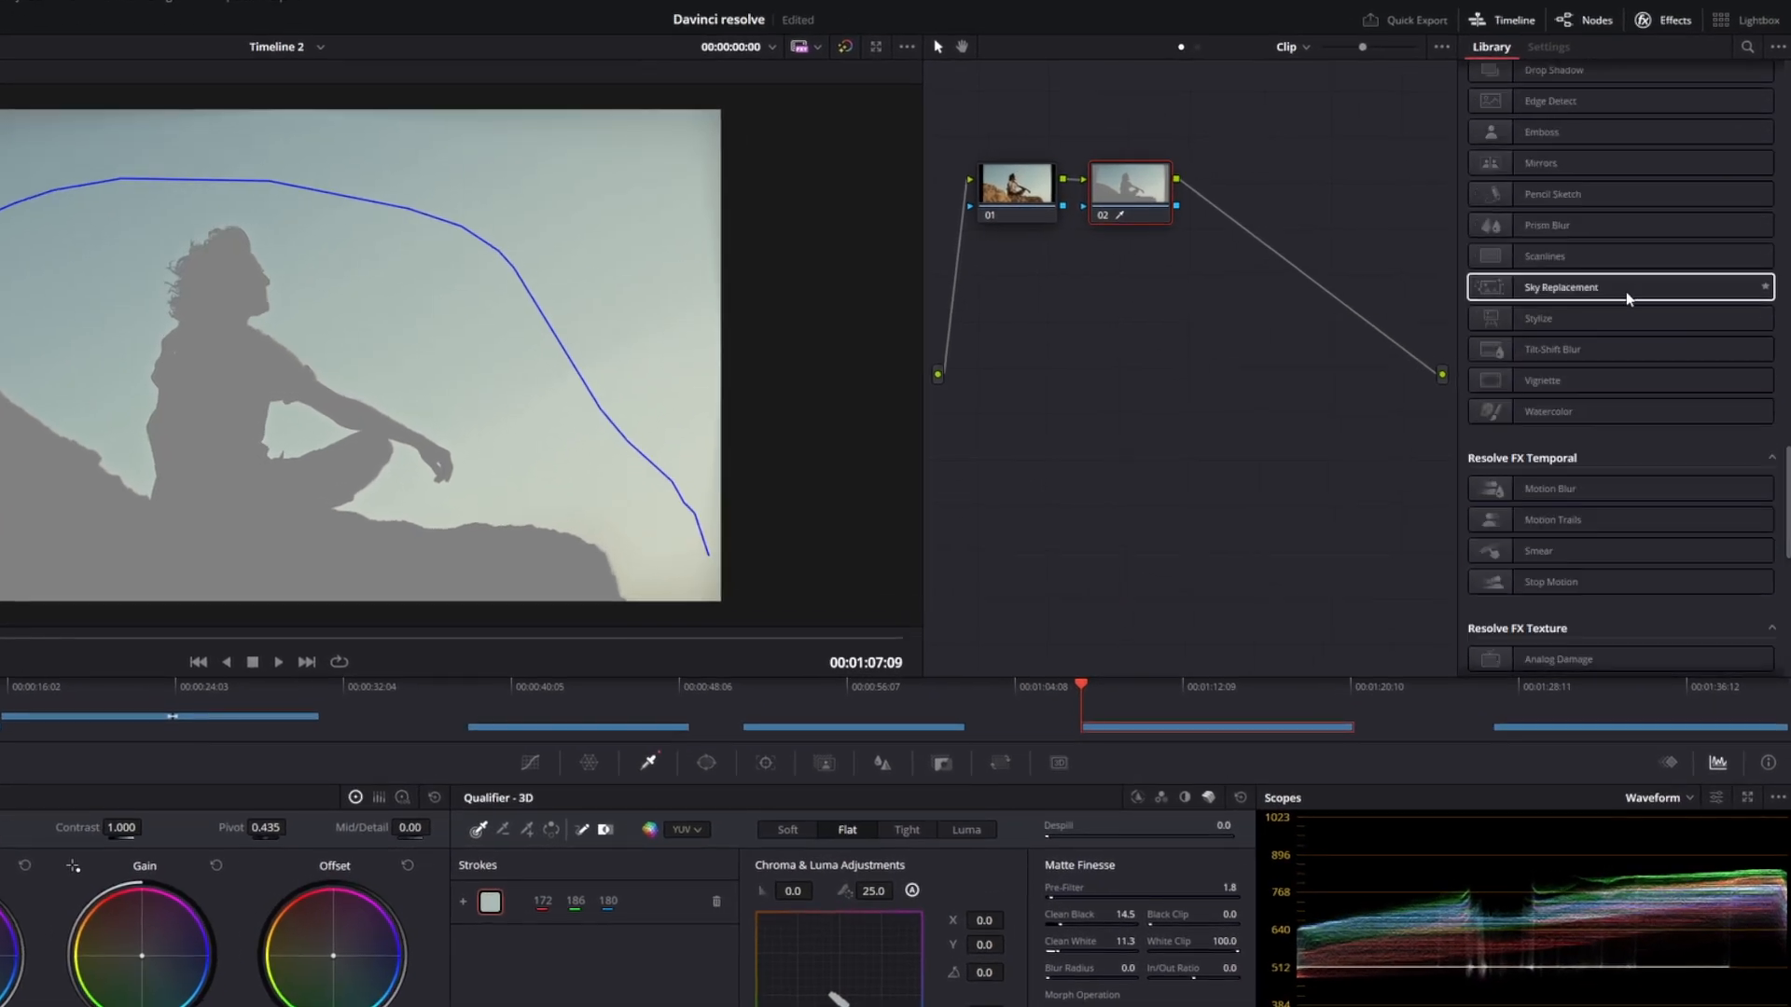
{"action": "scroll", "coordinate": [1628, 298], "scroll_direction": "up", "scroll_amount": 4}
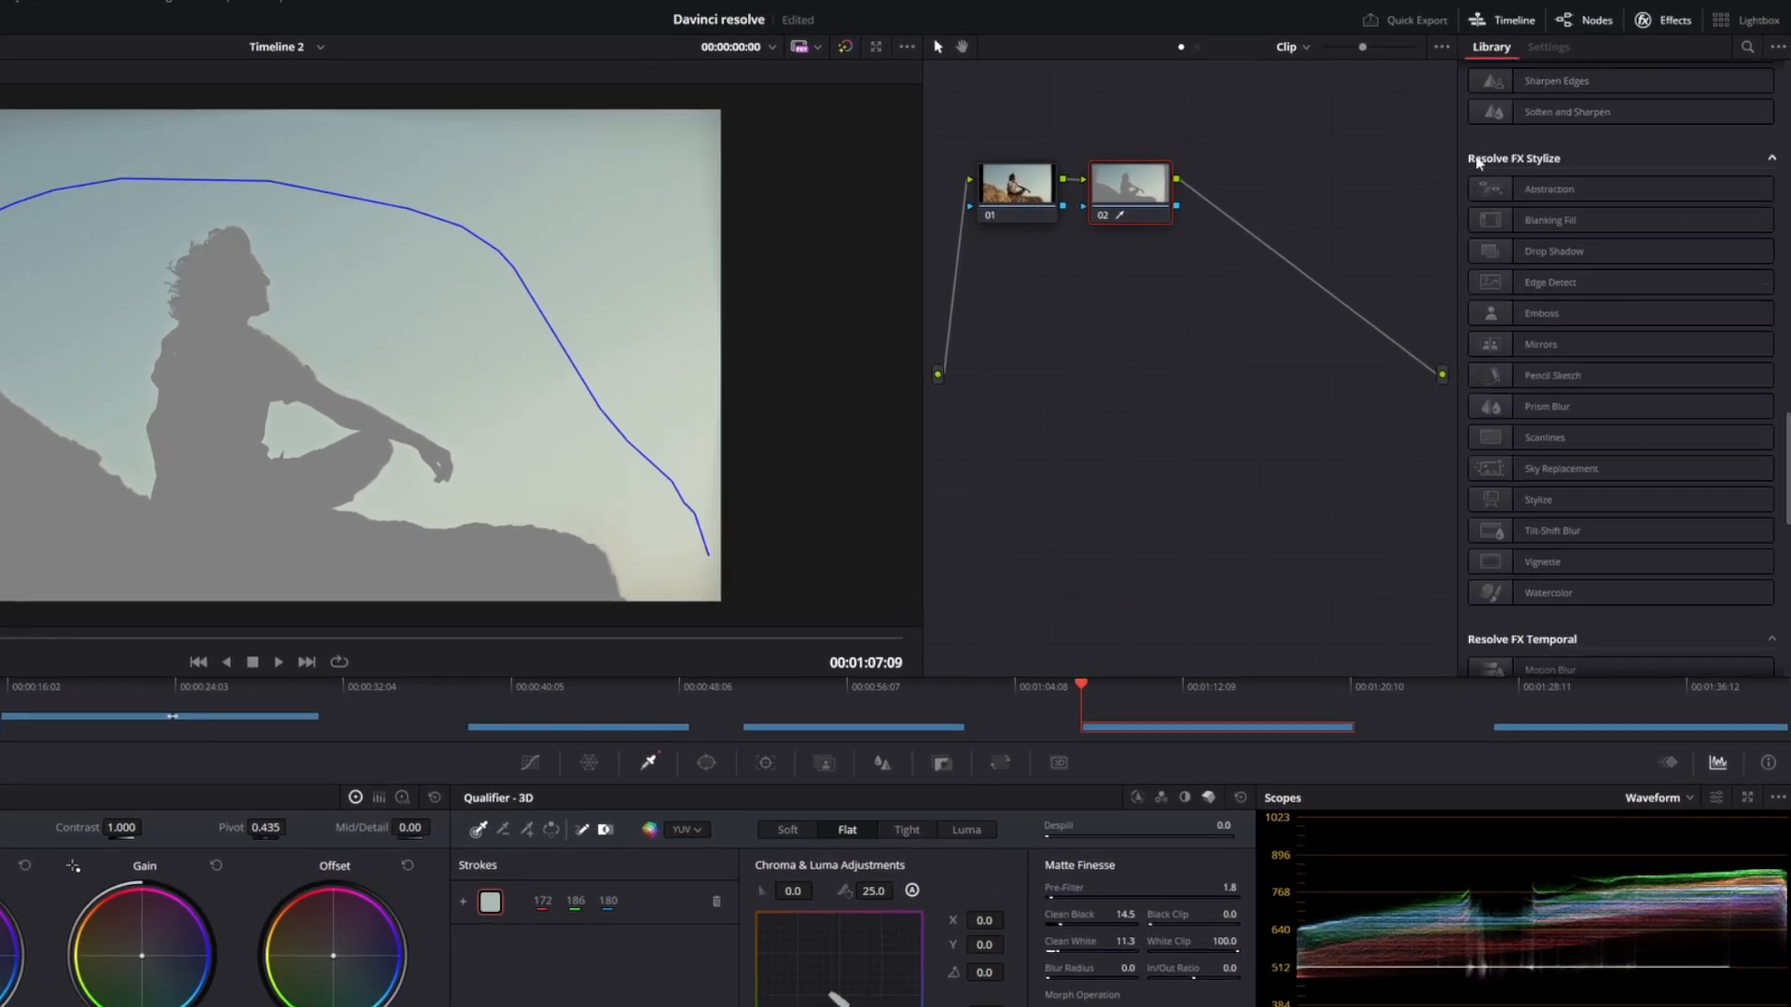
{"action": "left_click_drag", "start_coordinate": [1619, 475], "coordinate": [1330, 299]}
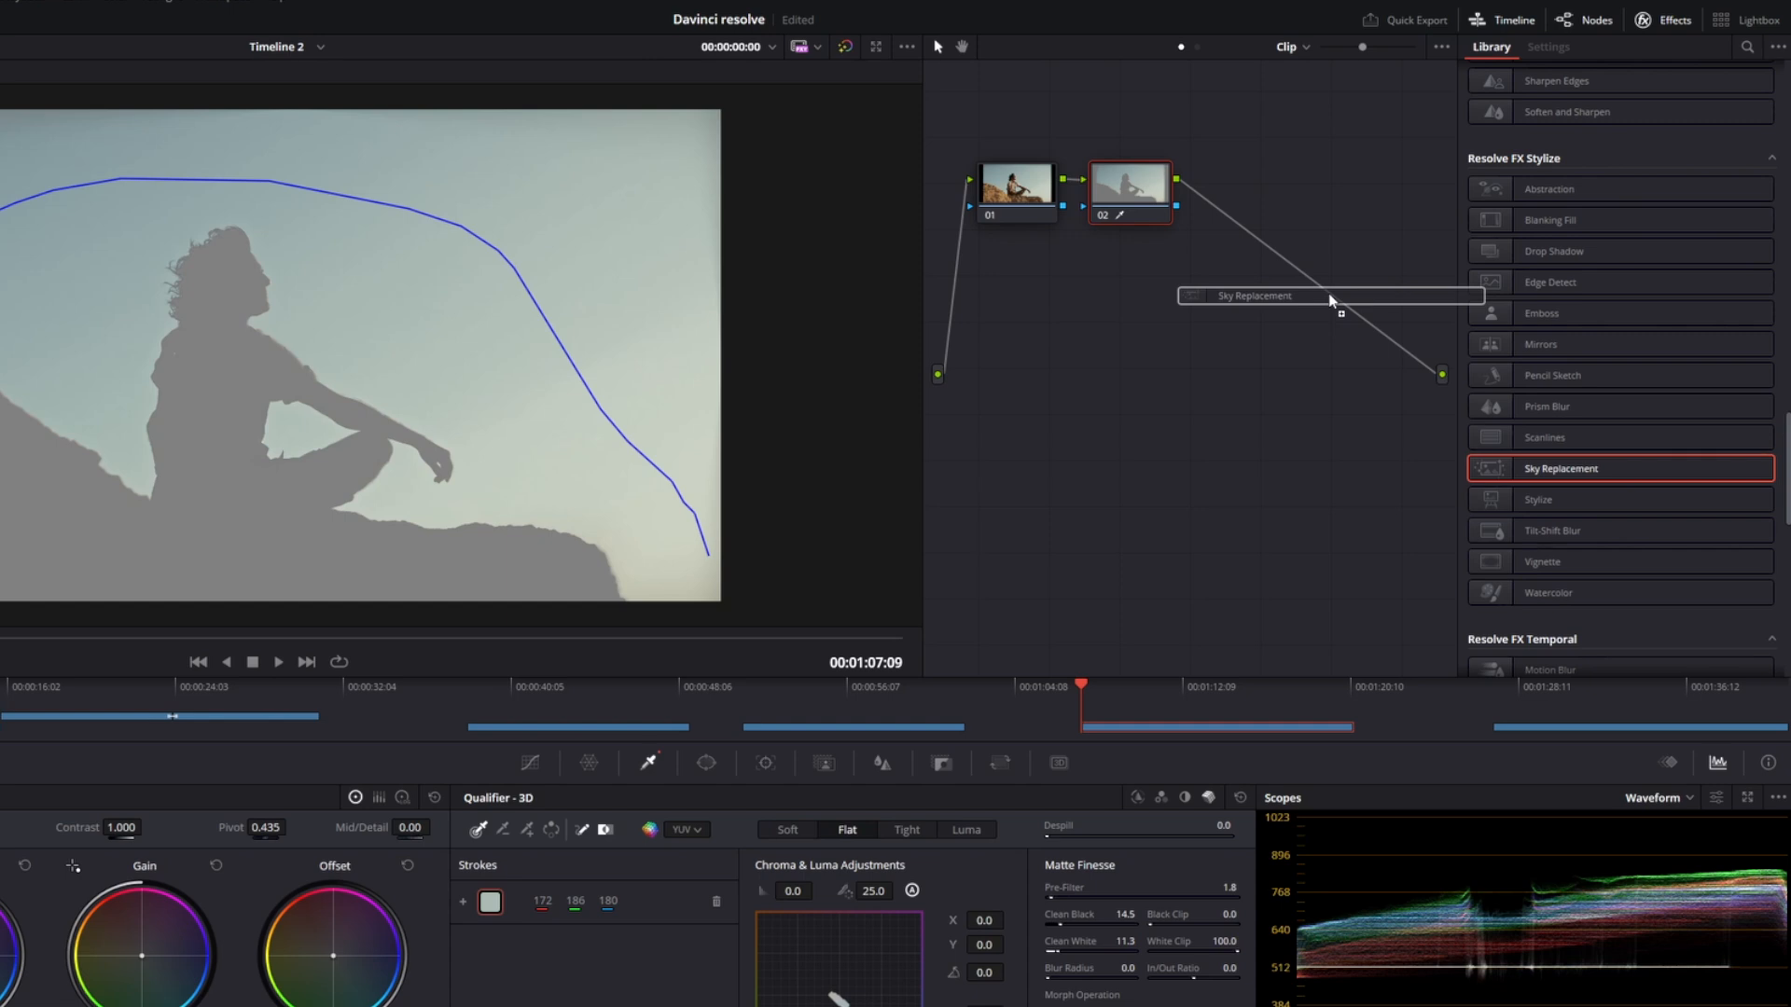
{"action": "left_click_drag", "start_coordinate": [1330, 298], "coordinate": [1329, 299]}
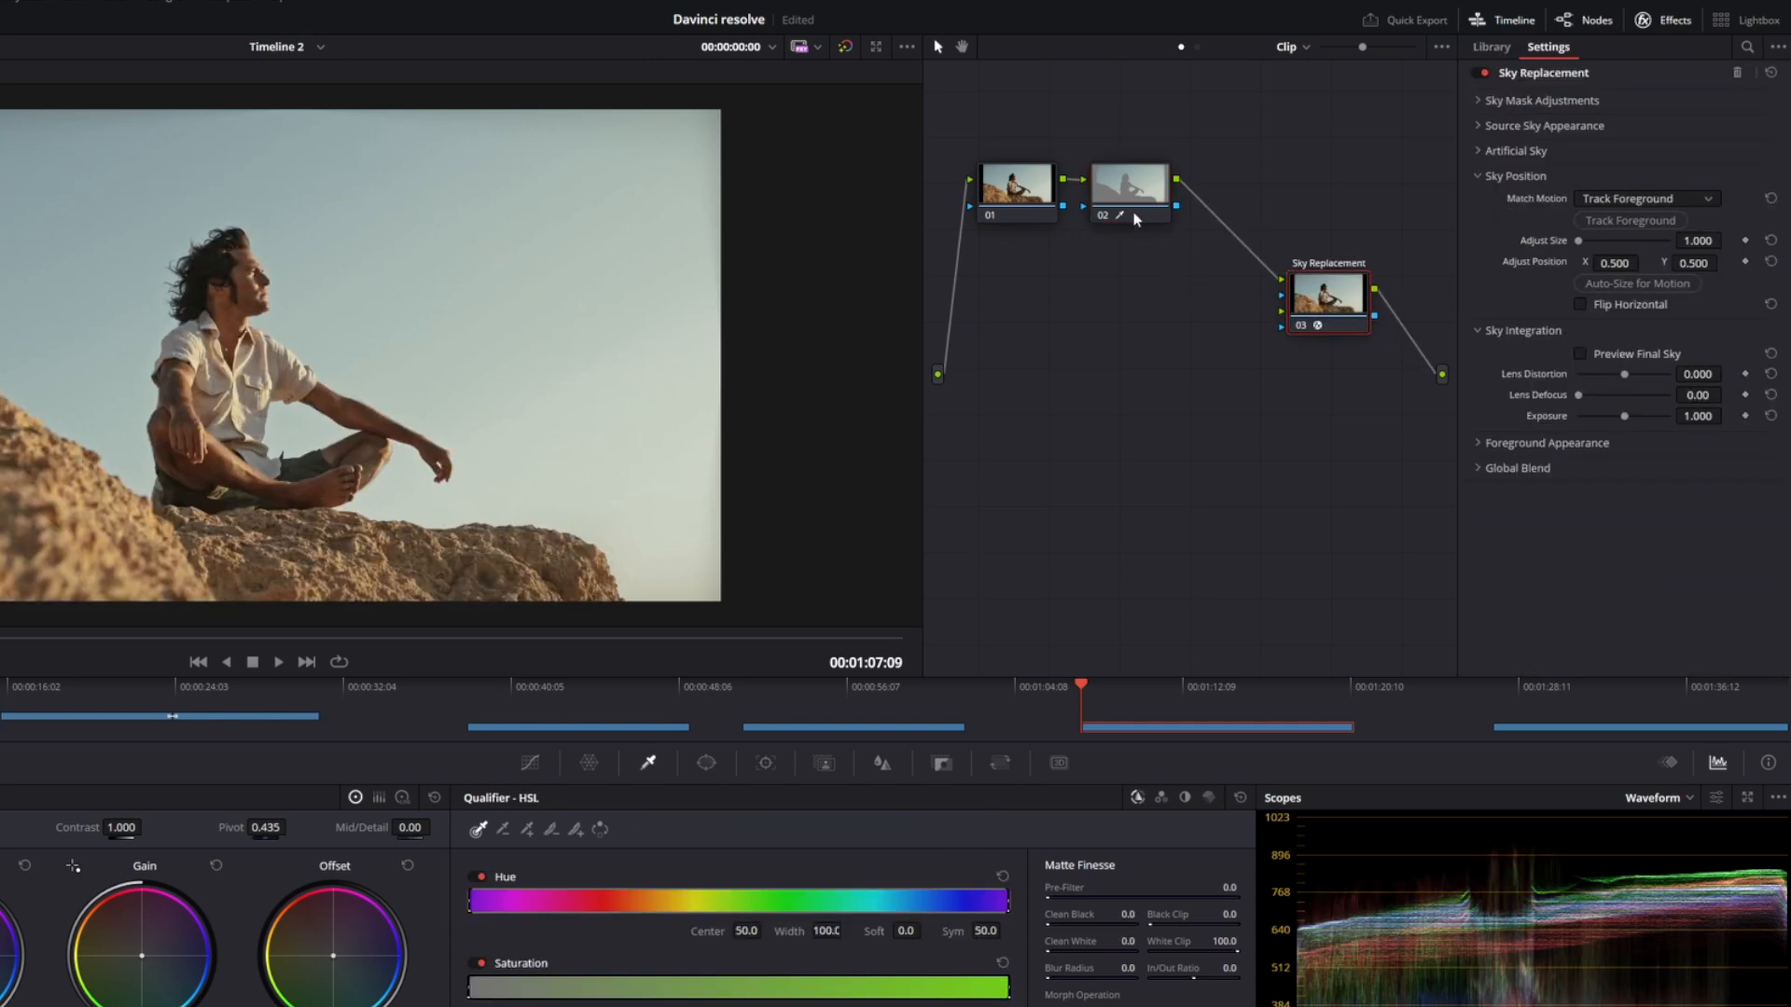
{"action": "left_click_drag", "start_coordinate": [1176, 207], "coordinate": [1282, 297]}
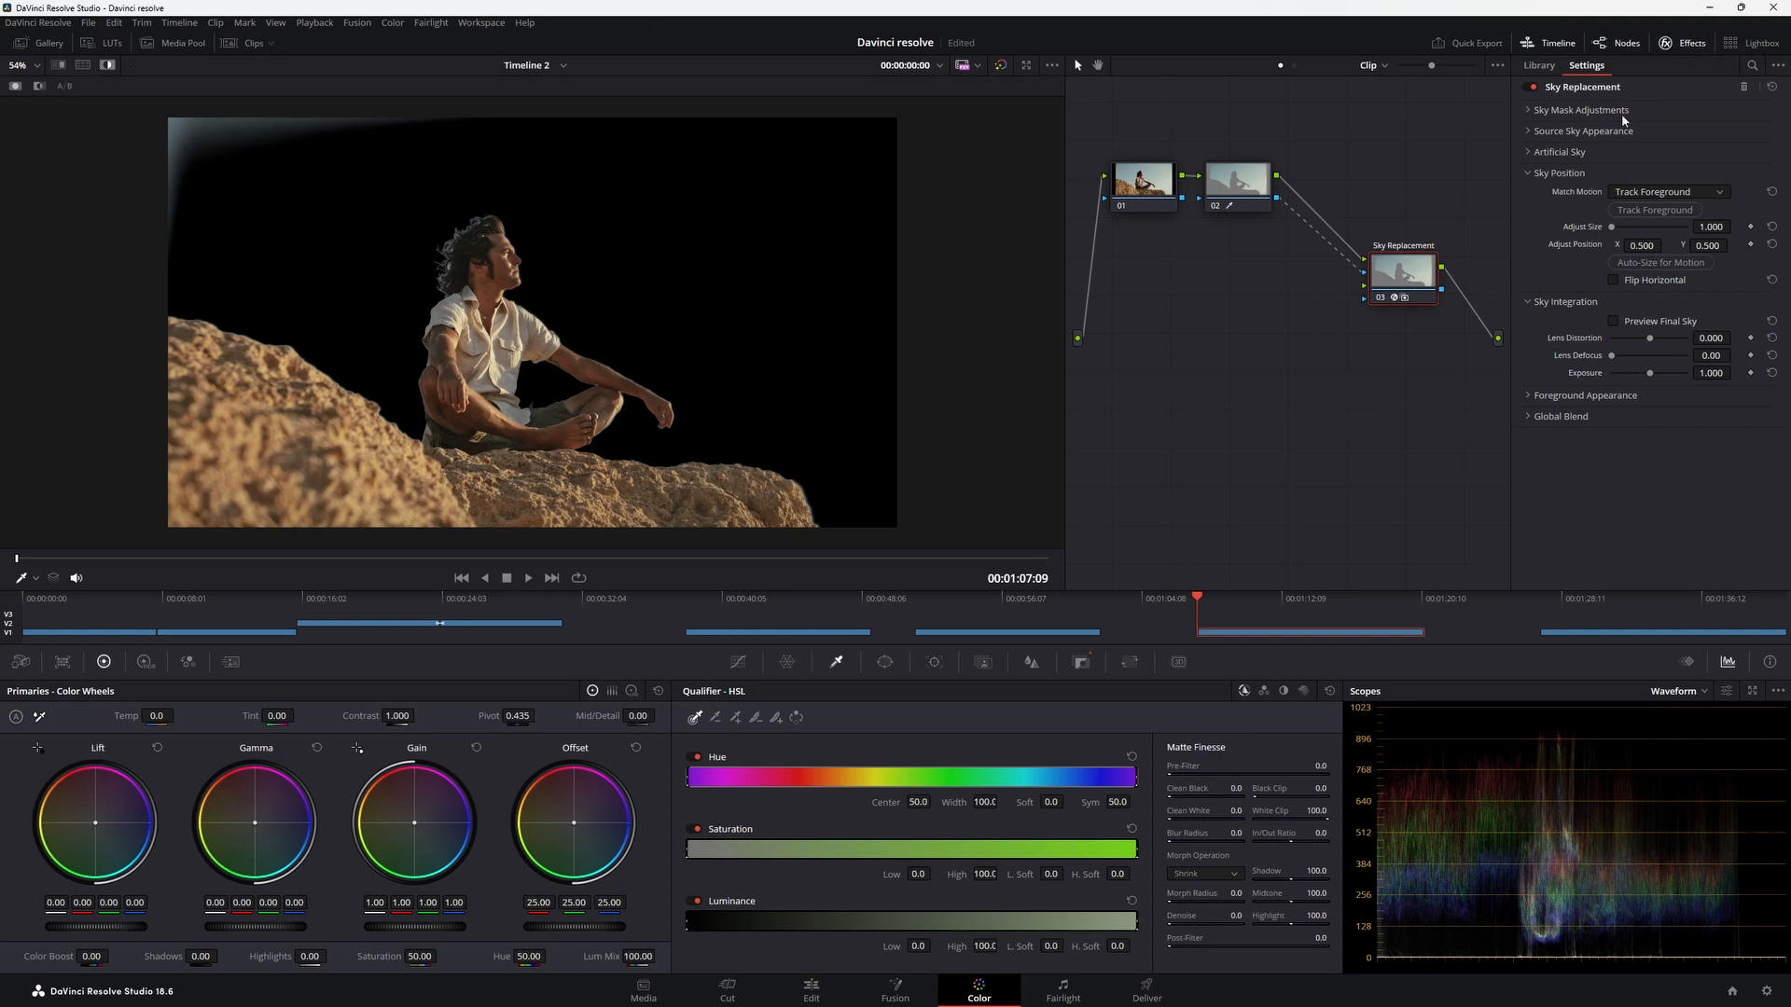
Adjust the sky mask with White Level 0.660, Black Level 0.110 and Shift Edge -0.009
{"action": "left_click", "coordinate": [1527, 109]}
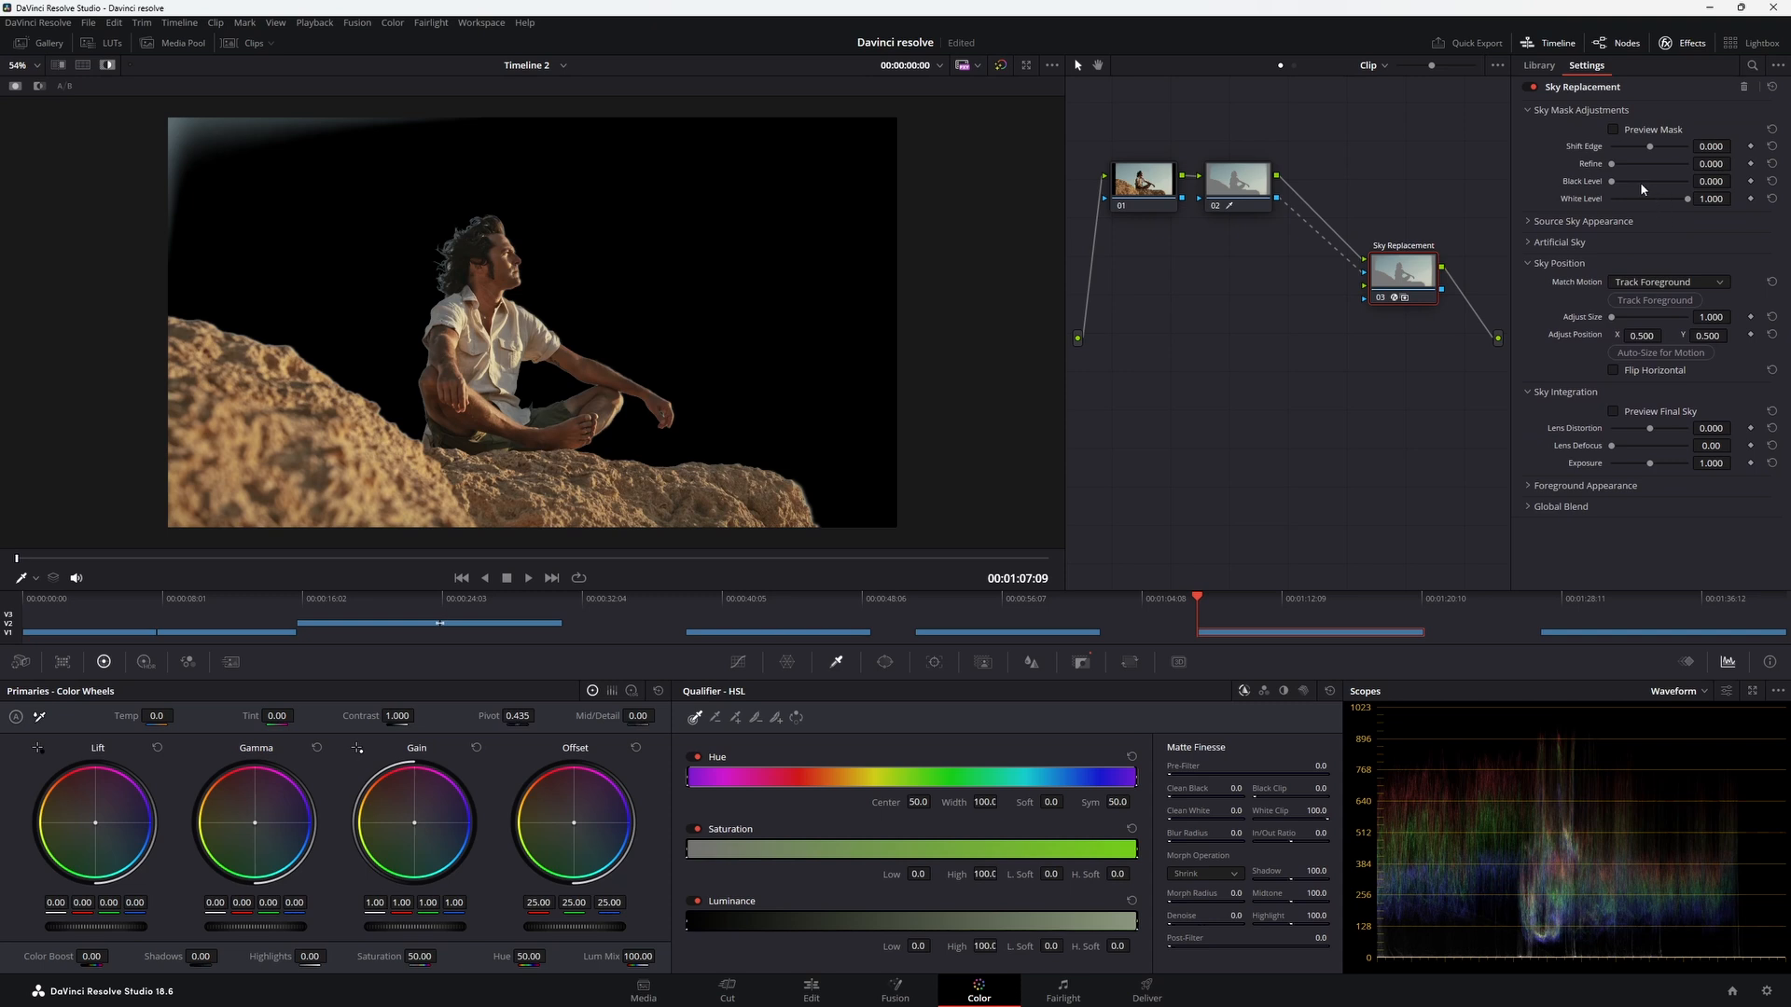
{"action": "mouse_move", "coordinate": [1687, 199]}
{"action": "left_mouse_down"}
{"action": "mouse_move", "coordinate": [1621, 205]}
{"action": "mouse_move", "coordinate": [1662, 199]}
{"action": "left_mouse_up"}
{"action": "left_click_drag", "start_coordinate": [1612, 181], "coordinate": [1617, 184]}
{"action": "left_click_drag", "start_coordinate": [1649, 146], "coordinate": [1646, 211]}
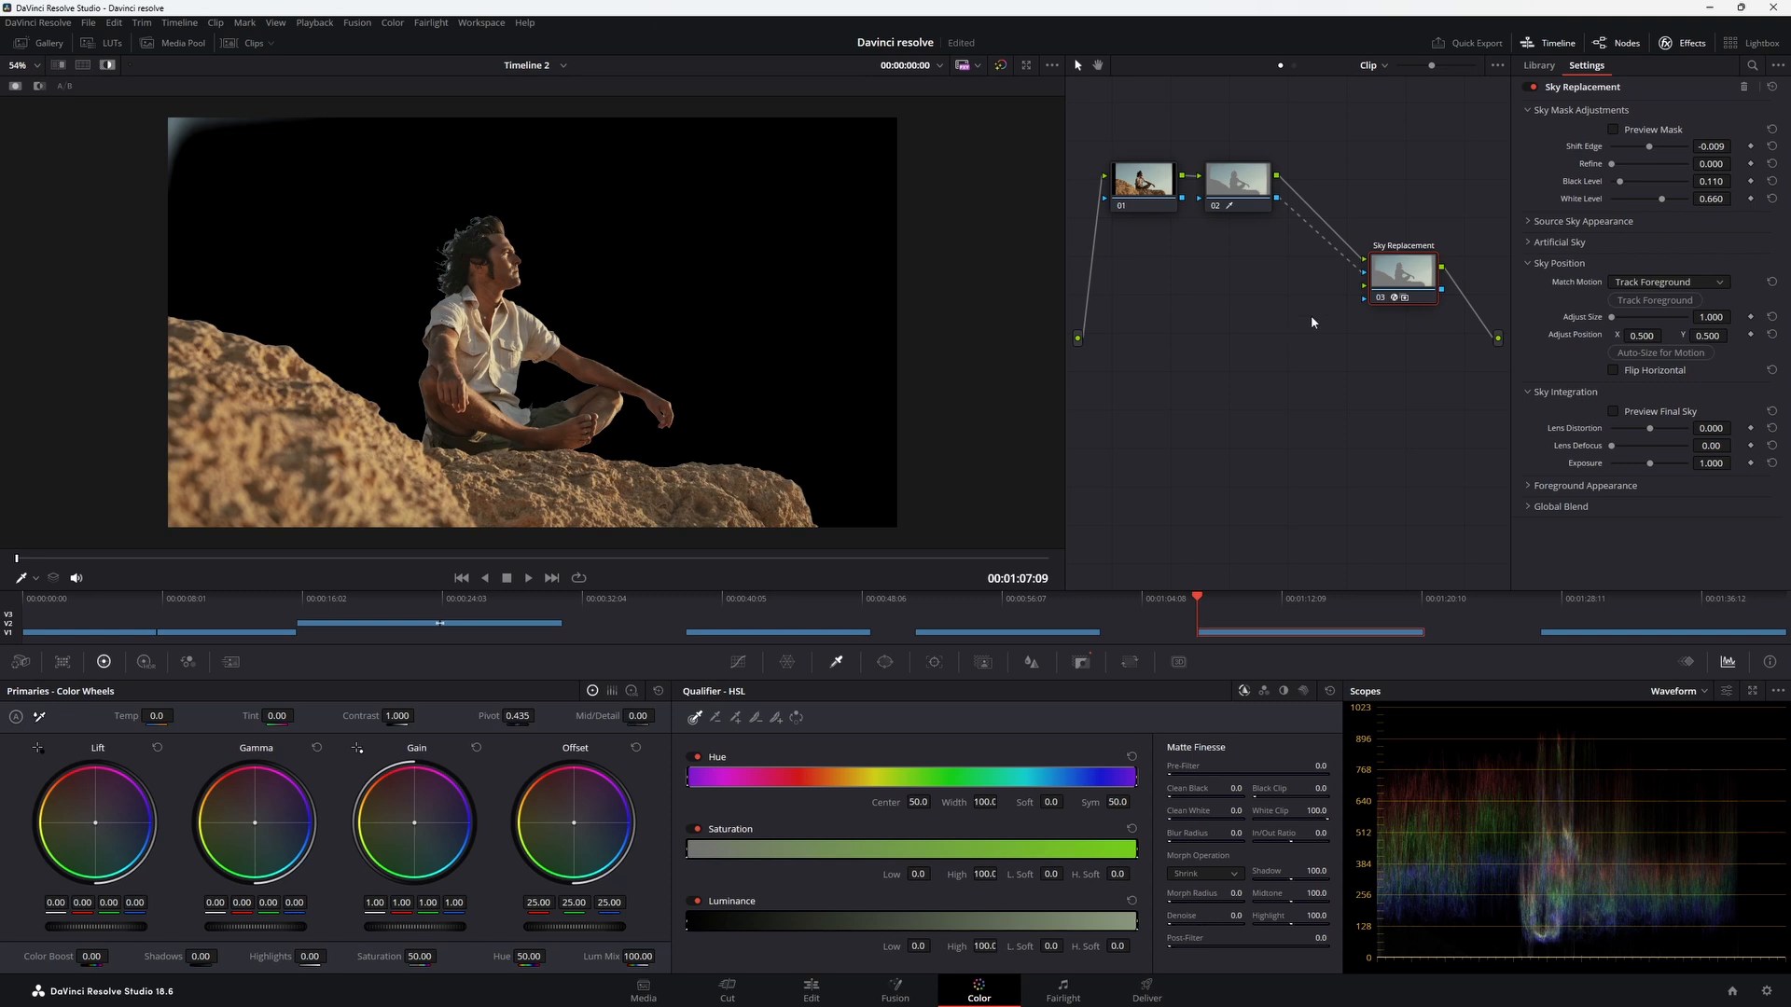
Add a second, short stroke to node 02's 3D key in the upper-left corner of the sky
{"action": "left_click", "coordinate": [1238, 177]}
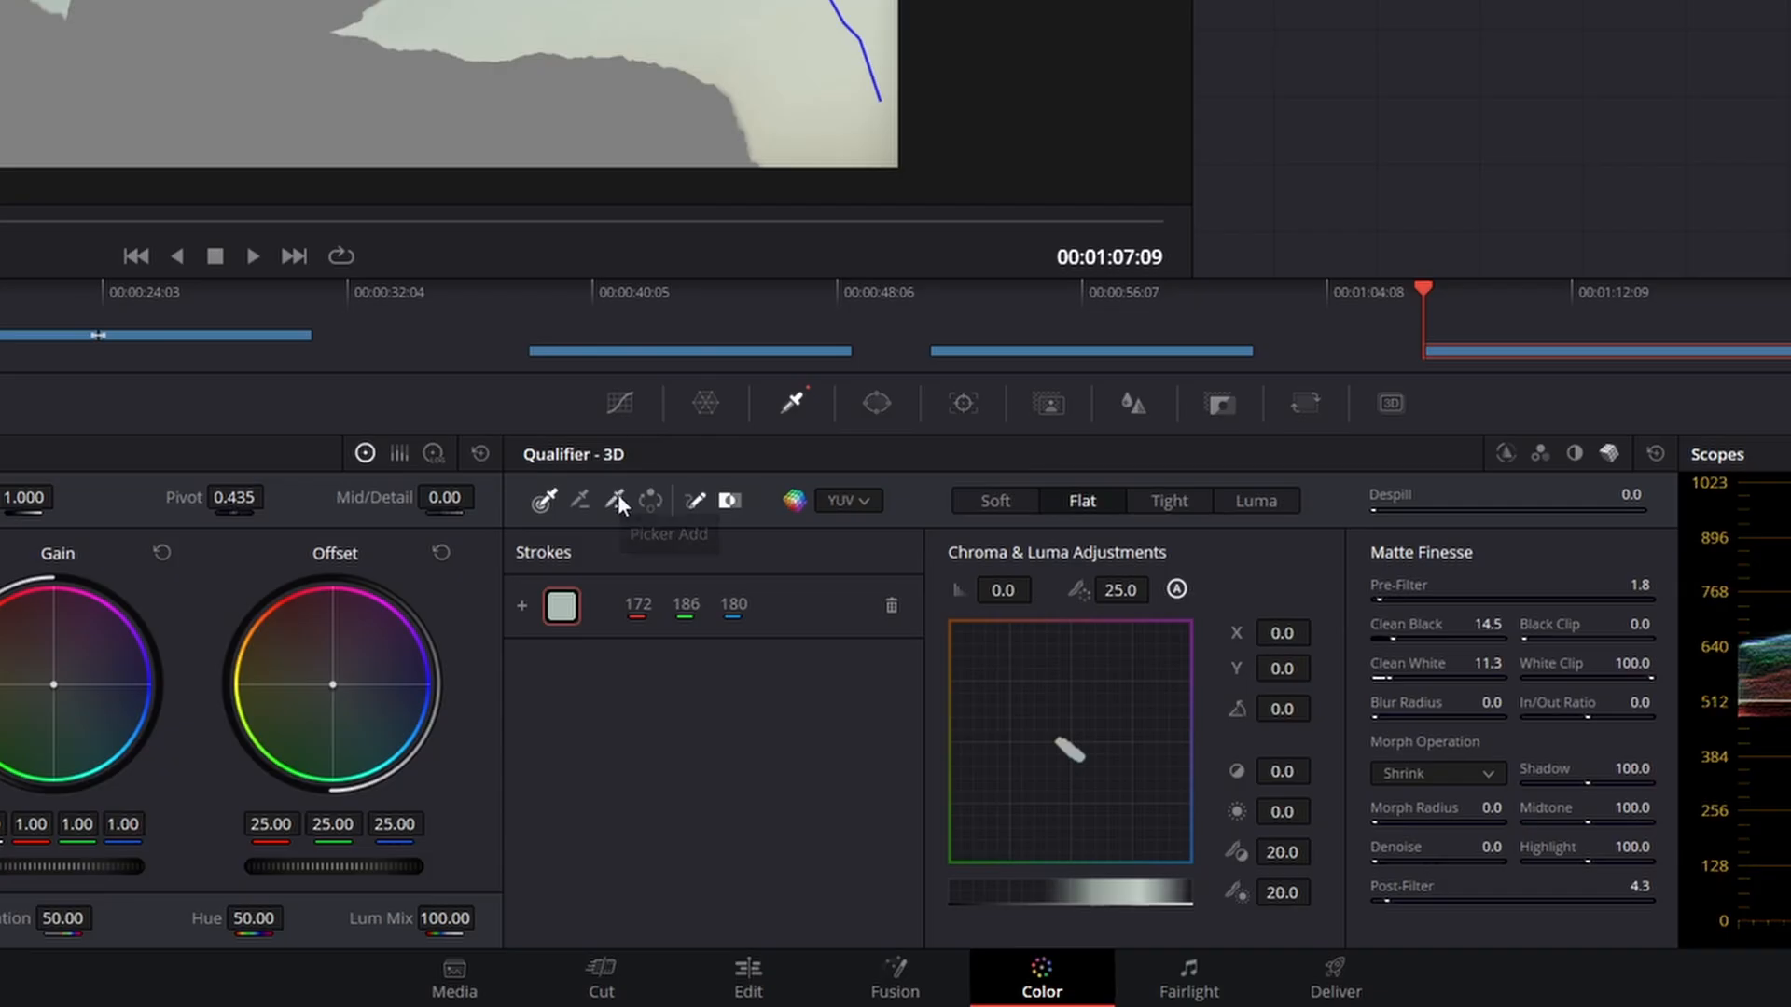
{"action": "left_click", "coordinate": [616, 501]}
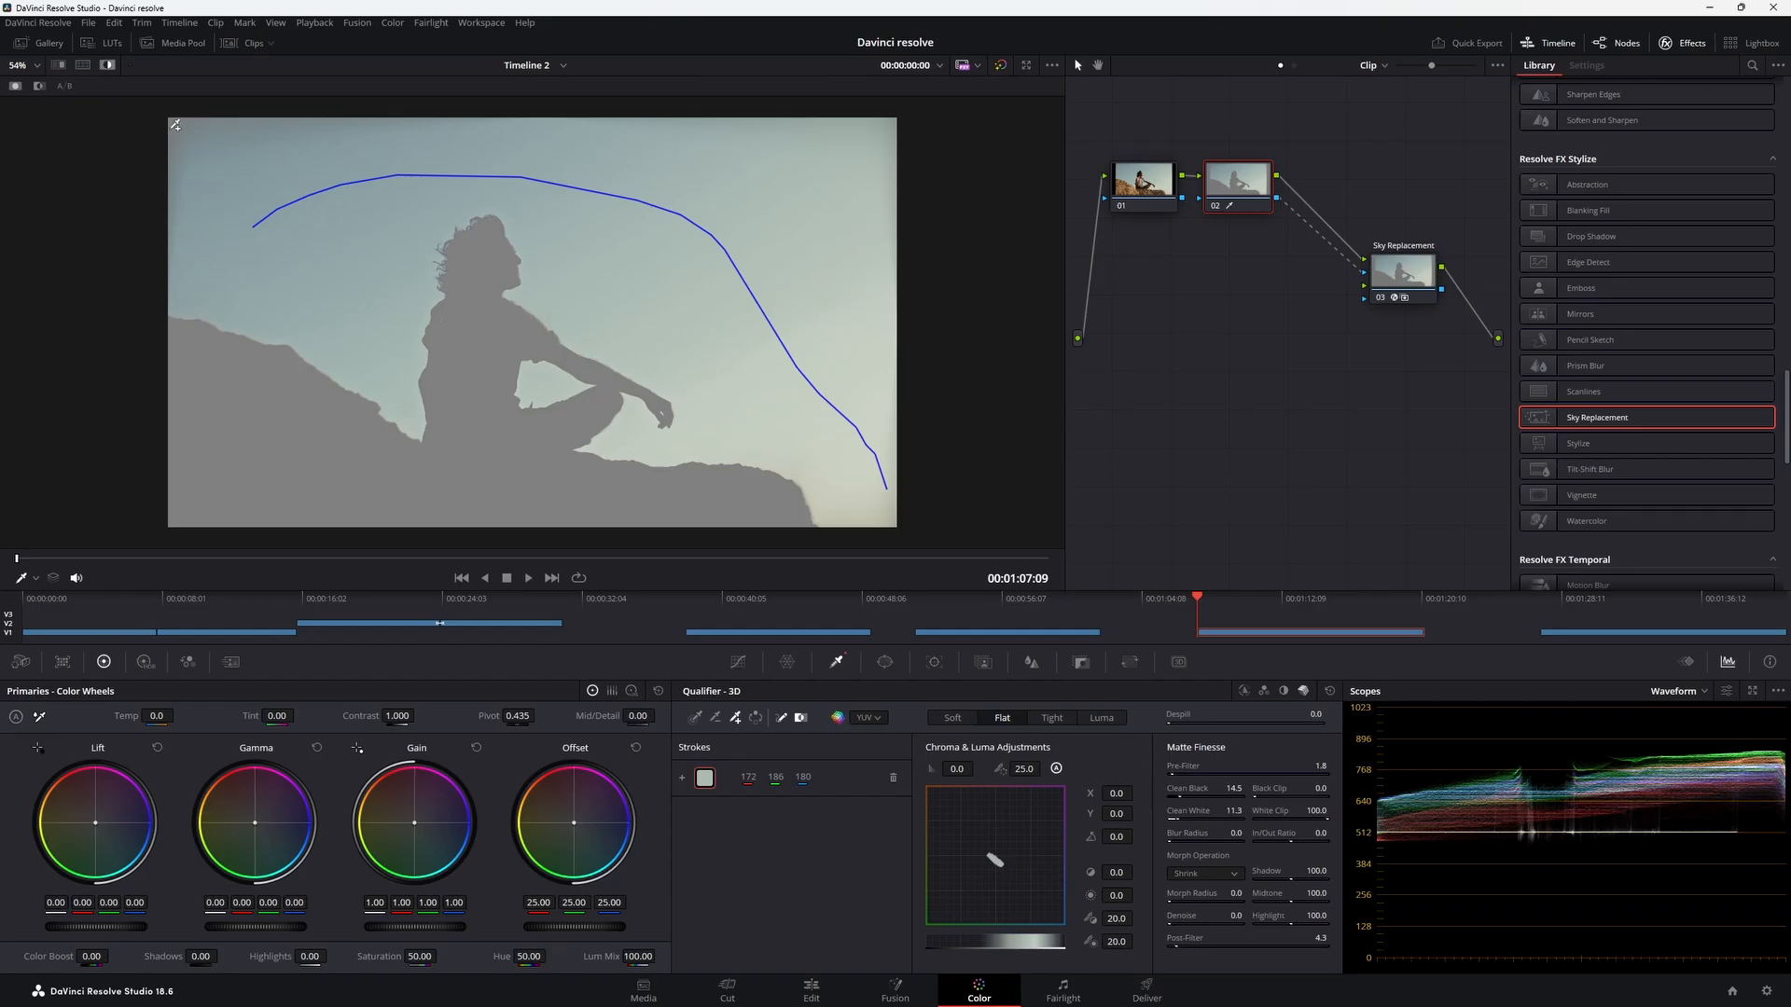
{"action": "left_click_drag", "start_coordinate": [173, 129], "coordinate": [246, 157]}
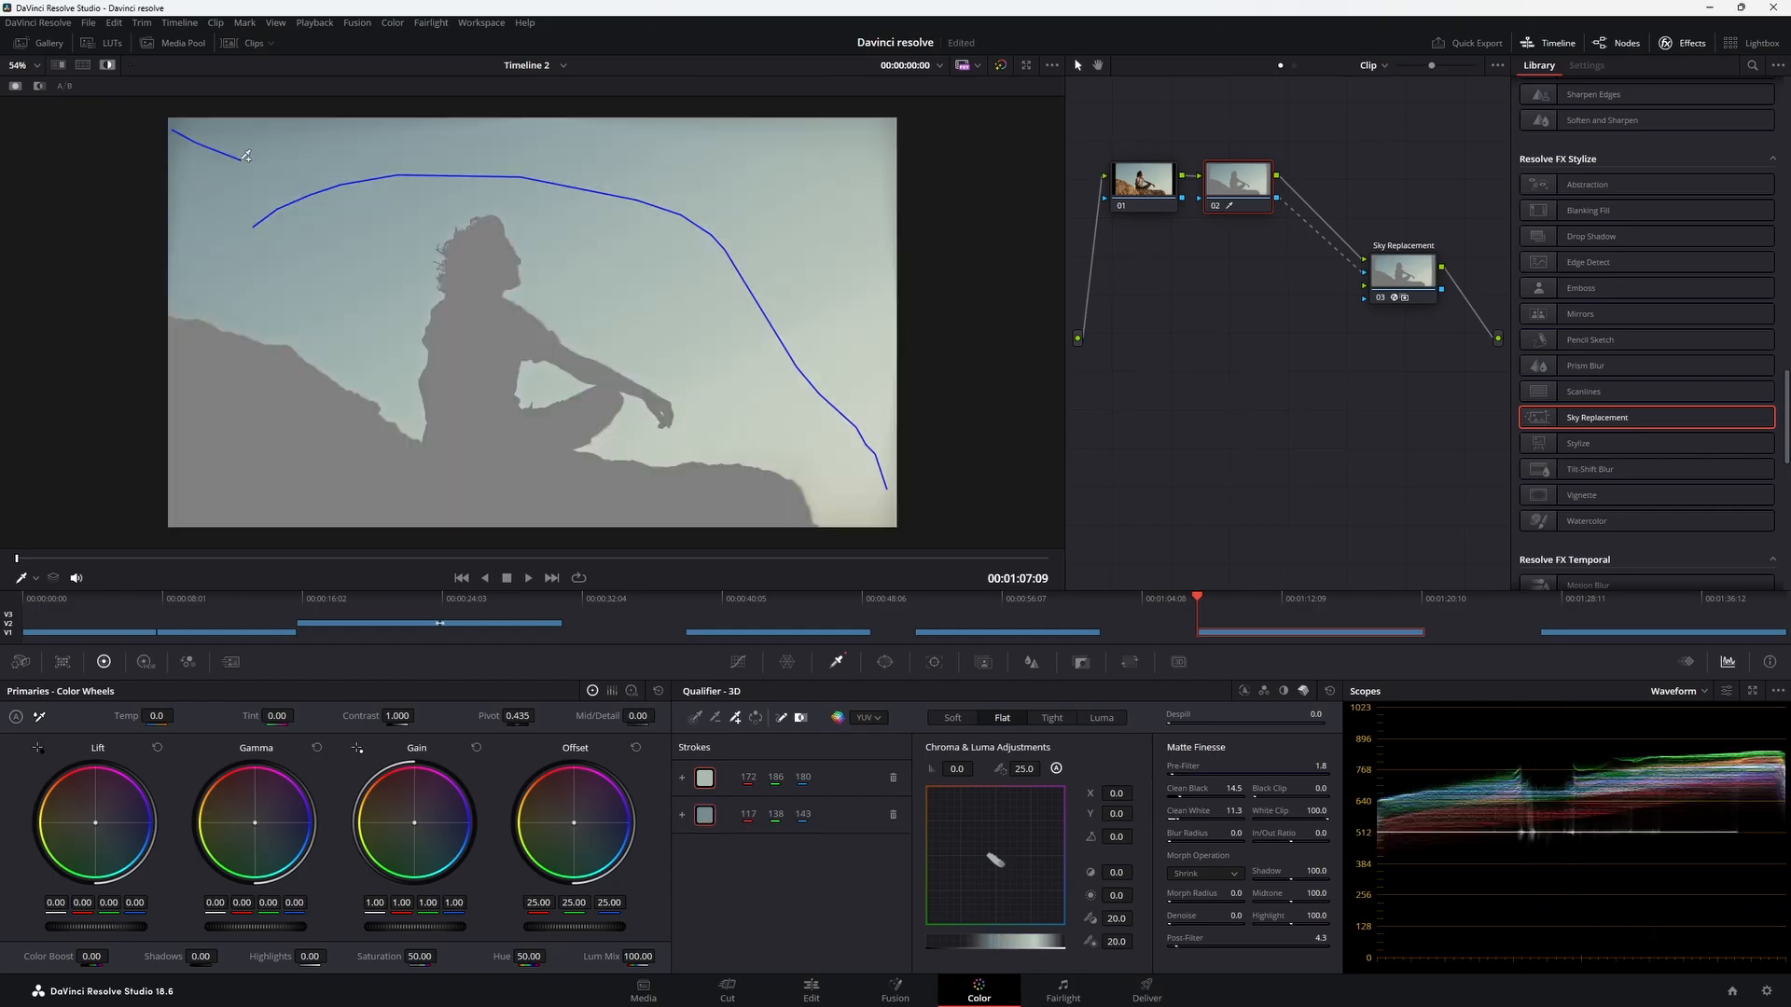
Set the artificial sky's Sky Opacity to 1.000 on the Sky Replacement node
{"action": "left_click", "coordinate": [1411, 277]}
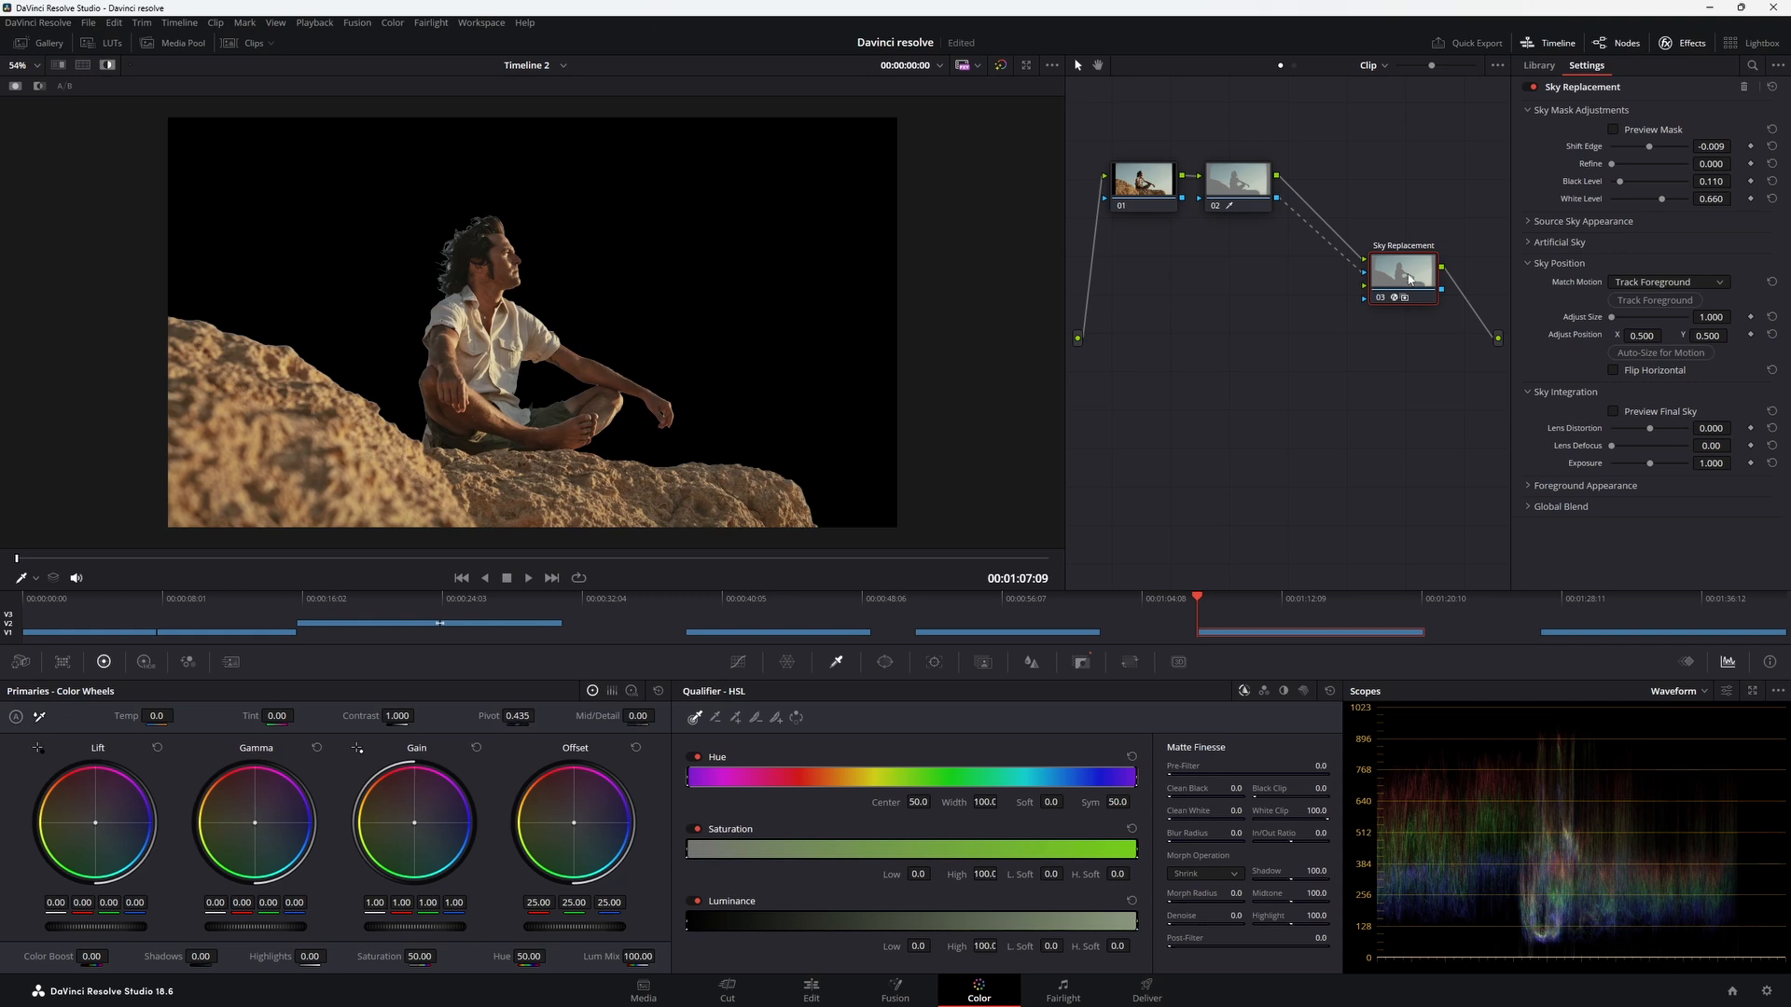
{"action": "left_click", "coordinate": [1531, 243]}
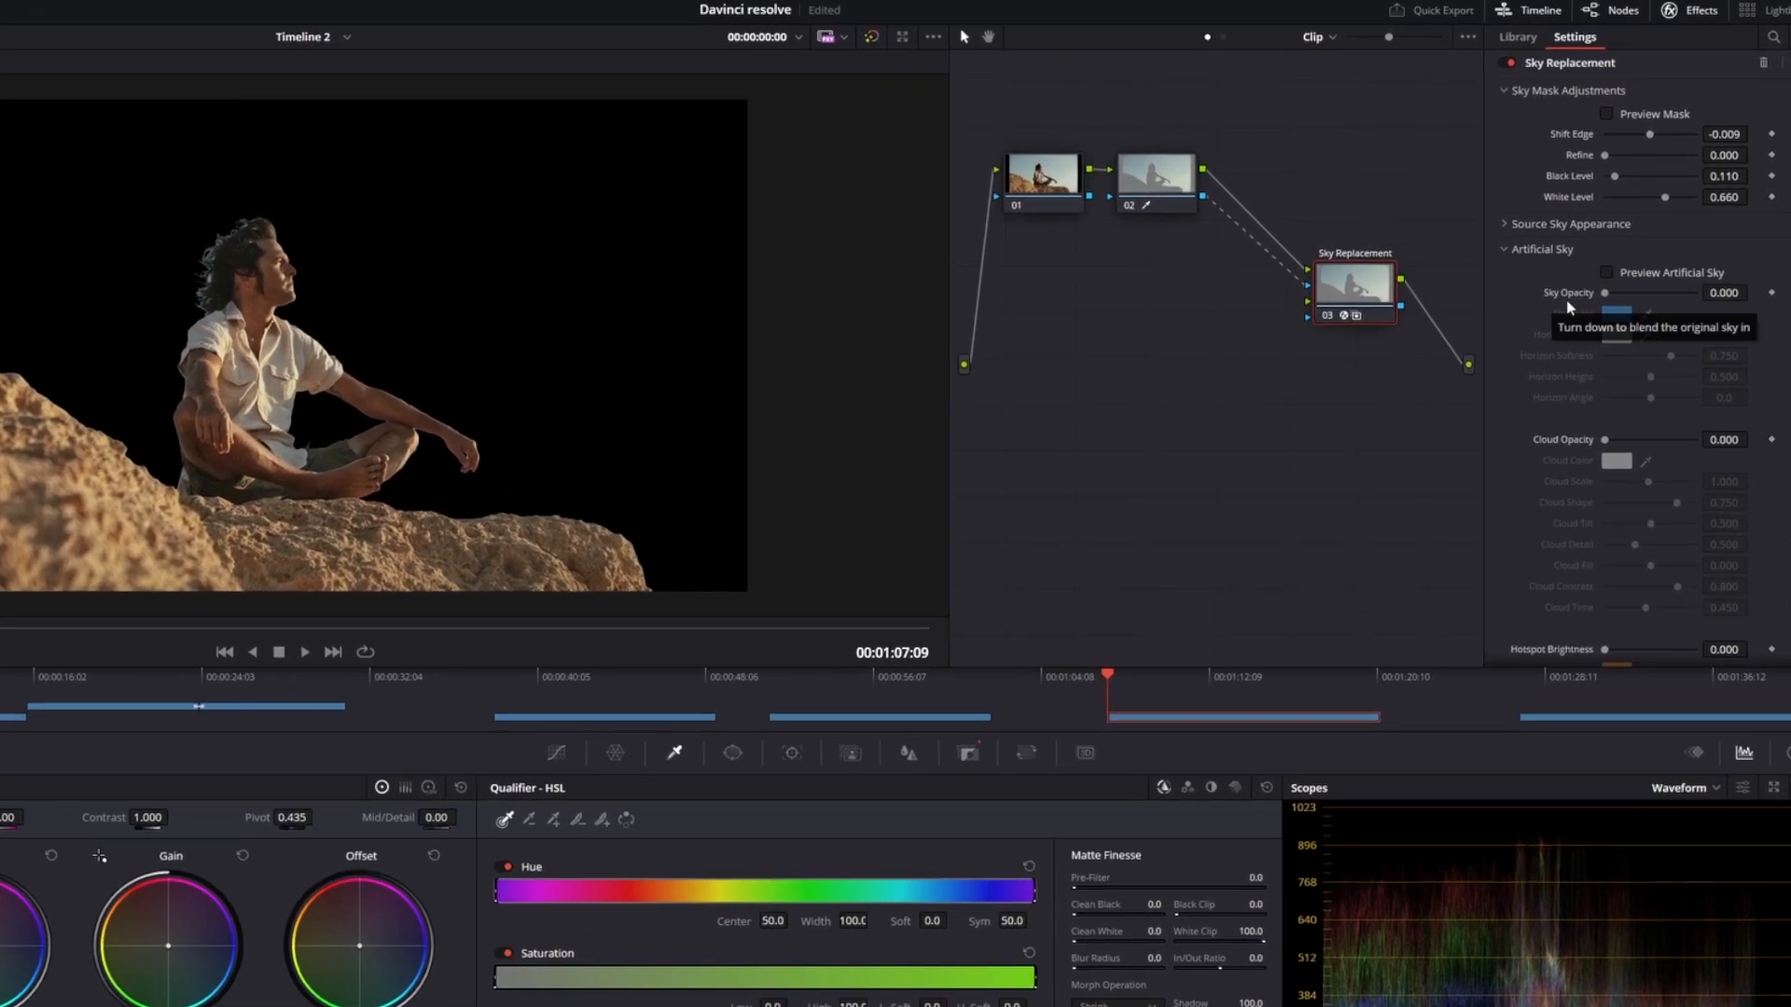
{"action": "left_click_drag", "start_coordinate": [1604, 299], "coordinate": [1721, 308]}
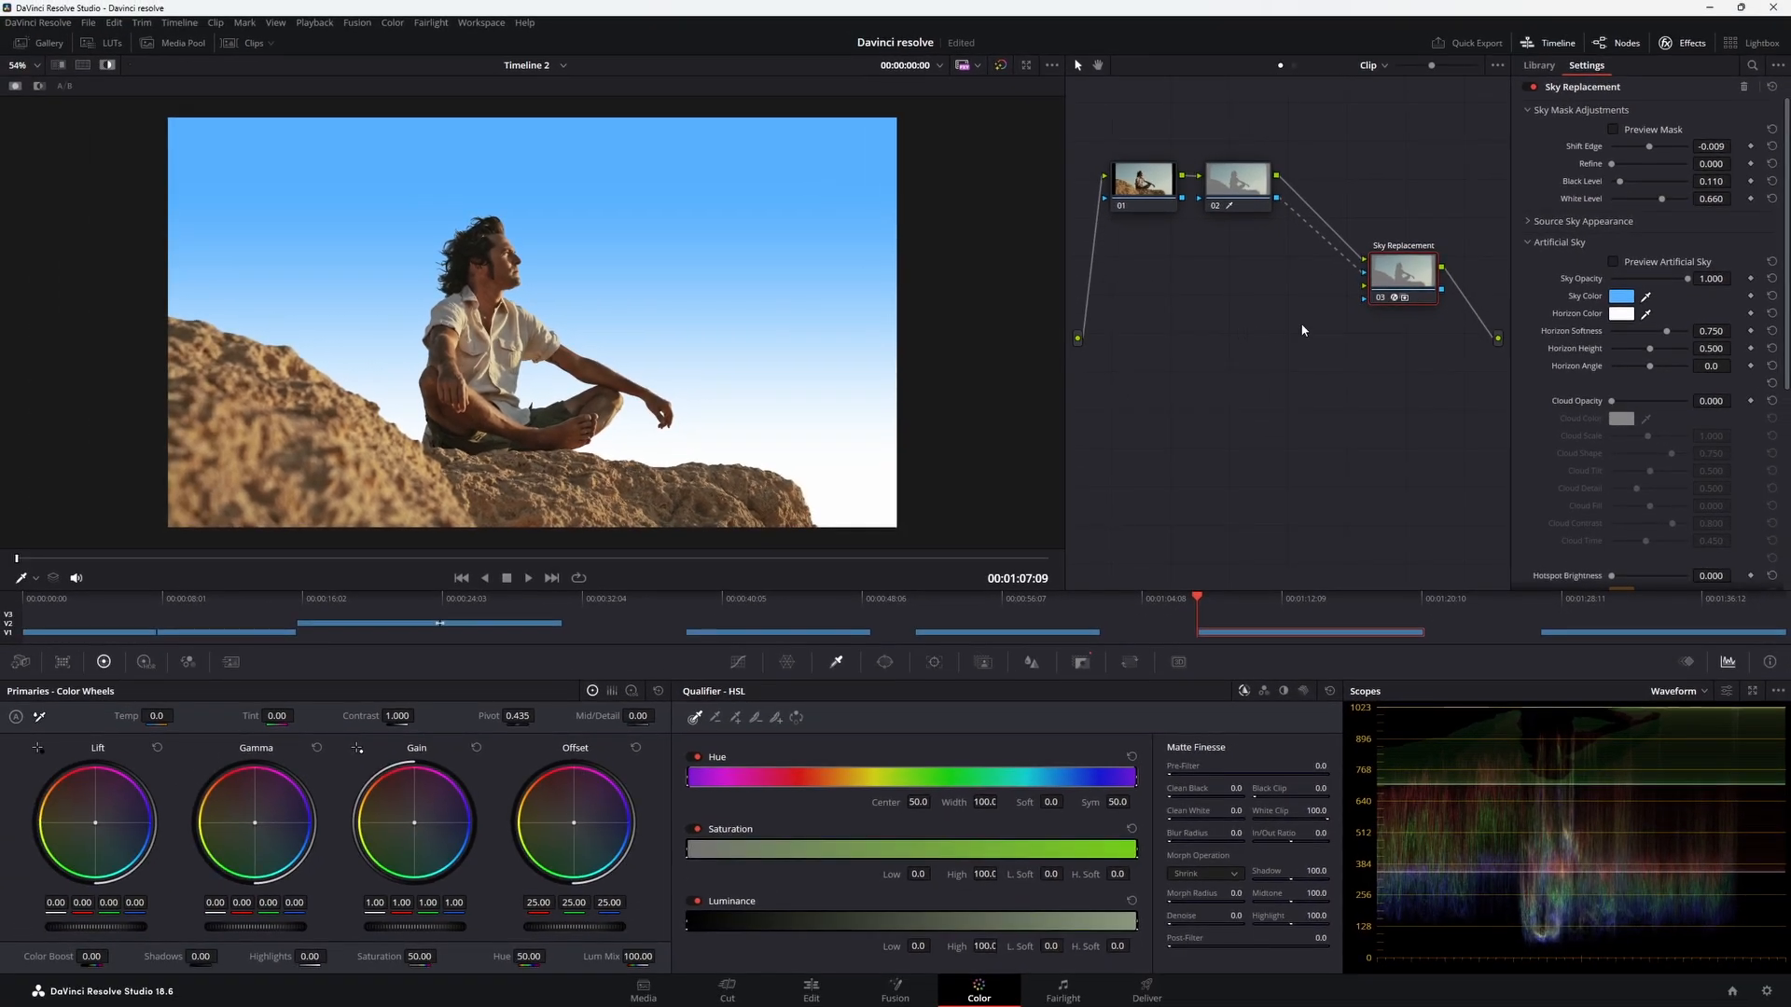
Change the artificial sky's Sky Color to light blue #54d1ff
{"action": "left_click", "coordinate": [1623, 298]}
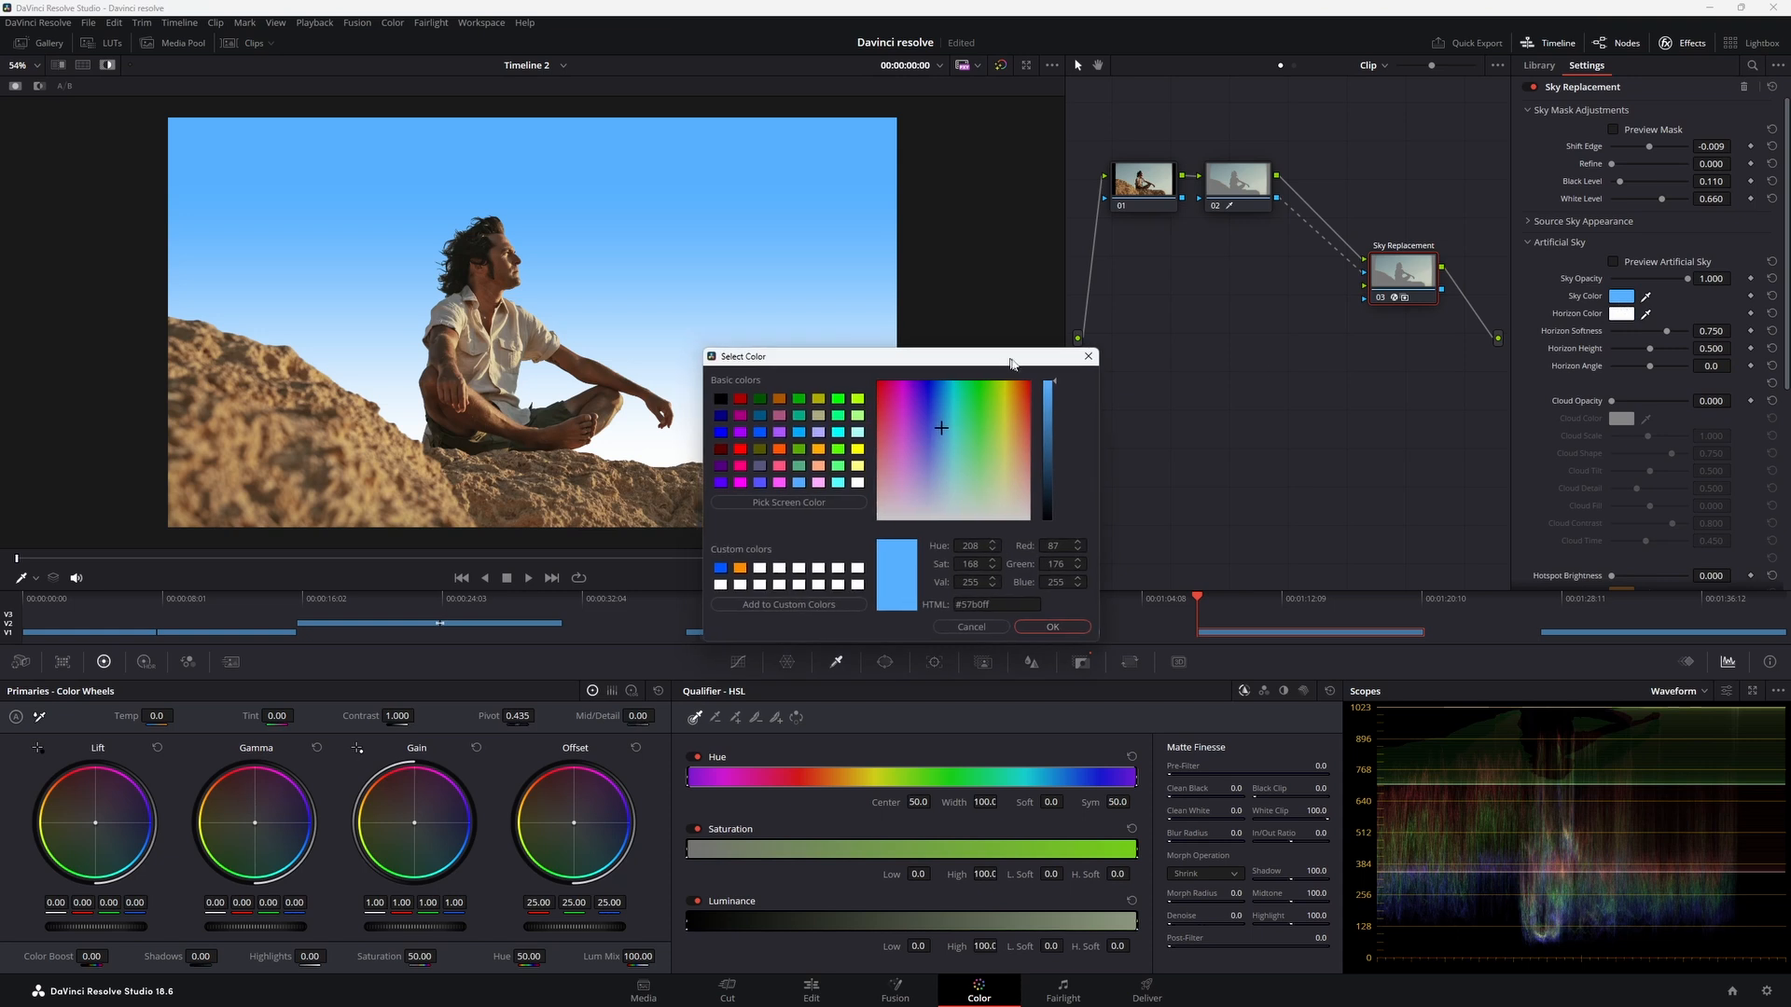
{"action": "left_click_drag", "start_coordinate": [1010, 362], "coordinate": [1359, 374]}
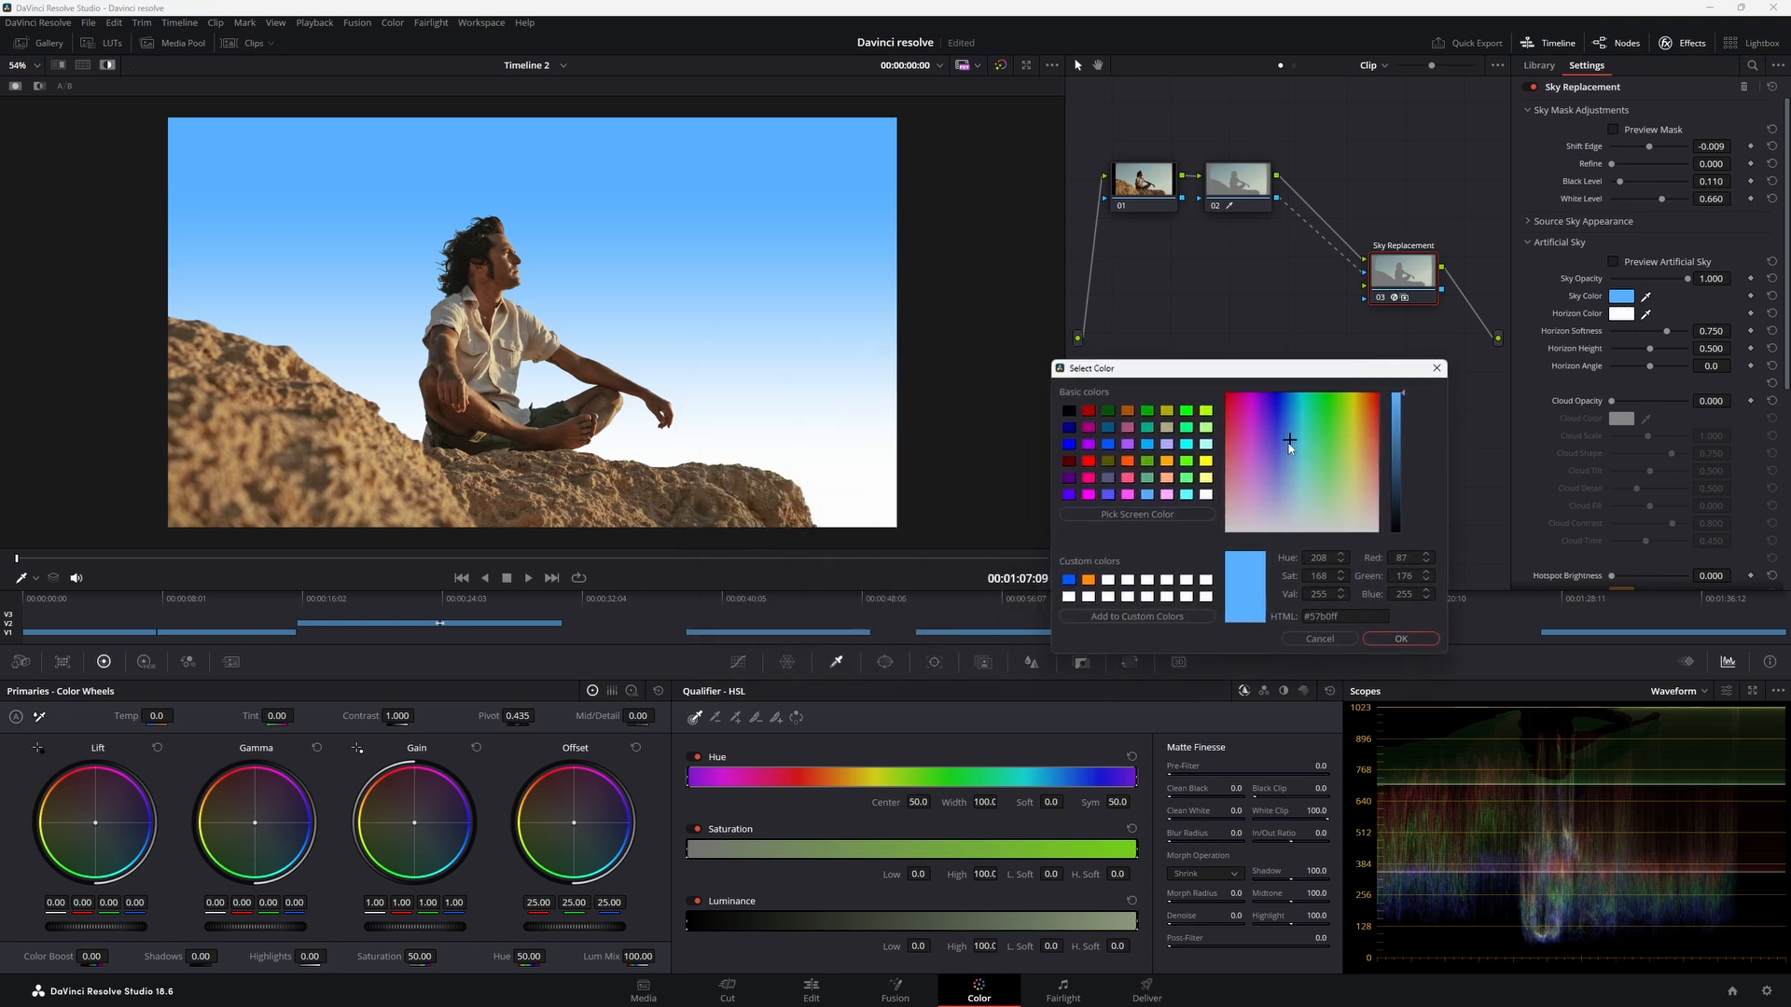
{"action": "left_click", "coordinate": [1302, 447]}
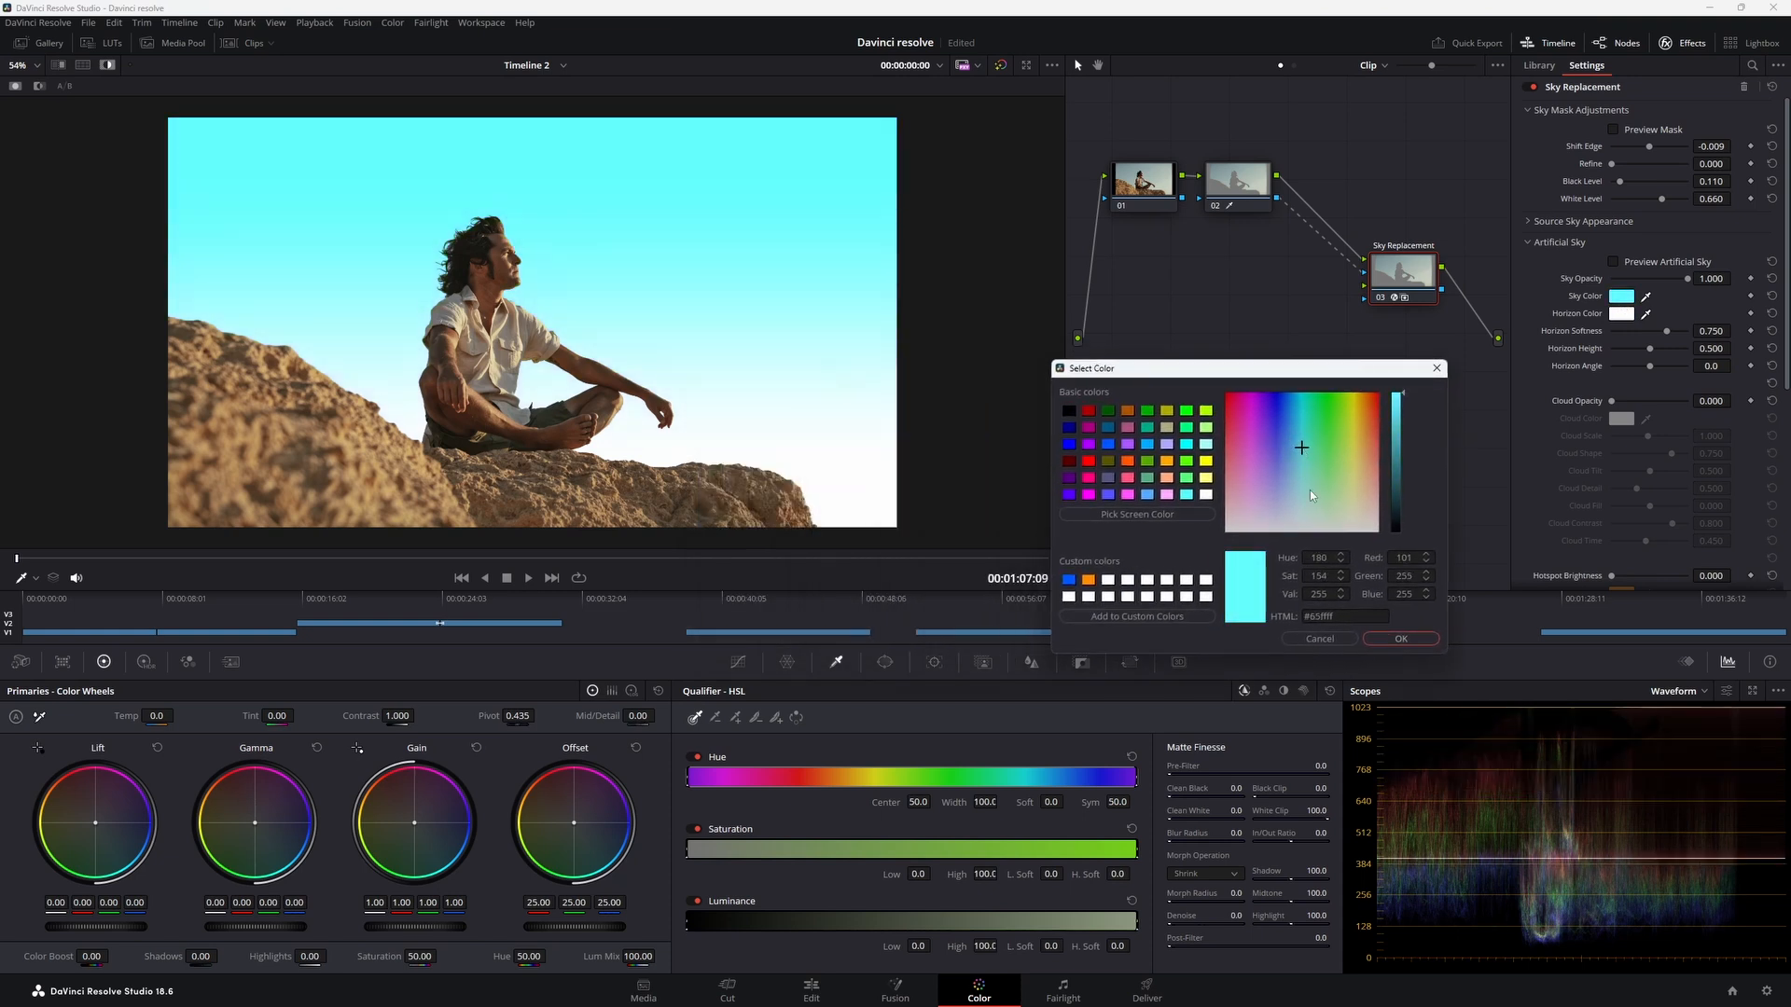
{"action": "left_click", "coordinate": [1294, 439]}
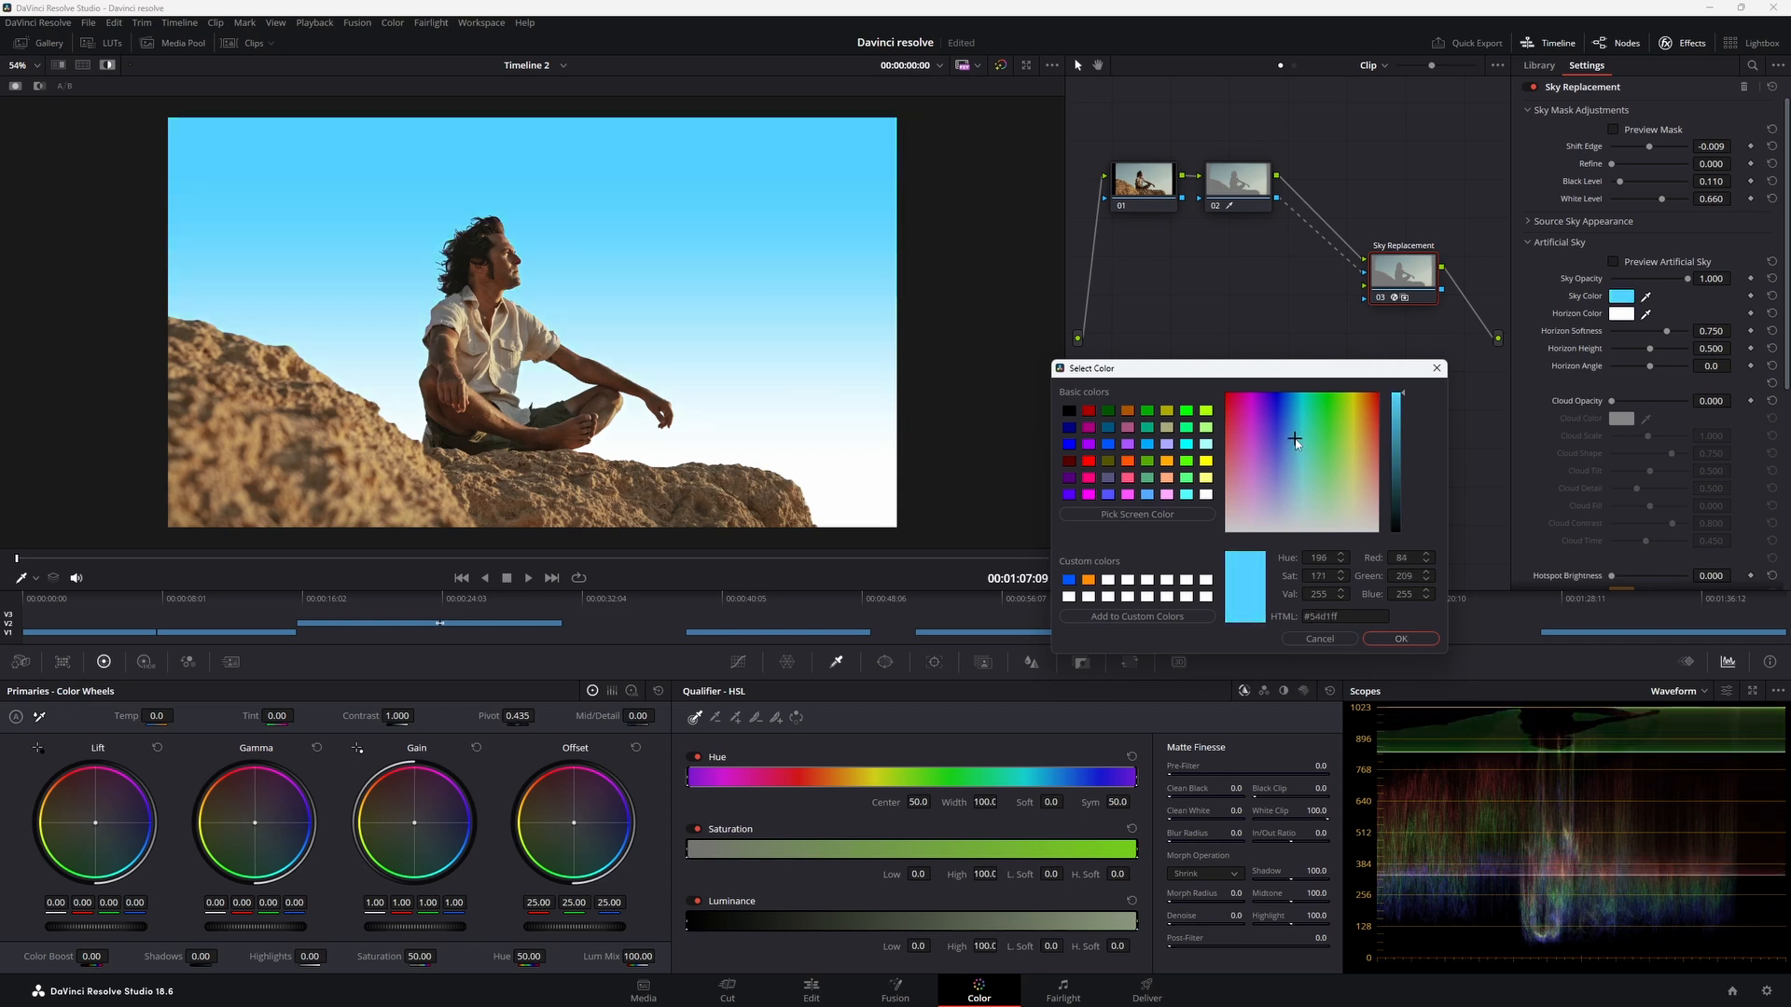
{"action": "left_click", "coordinate": [1398, 638]}
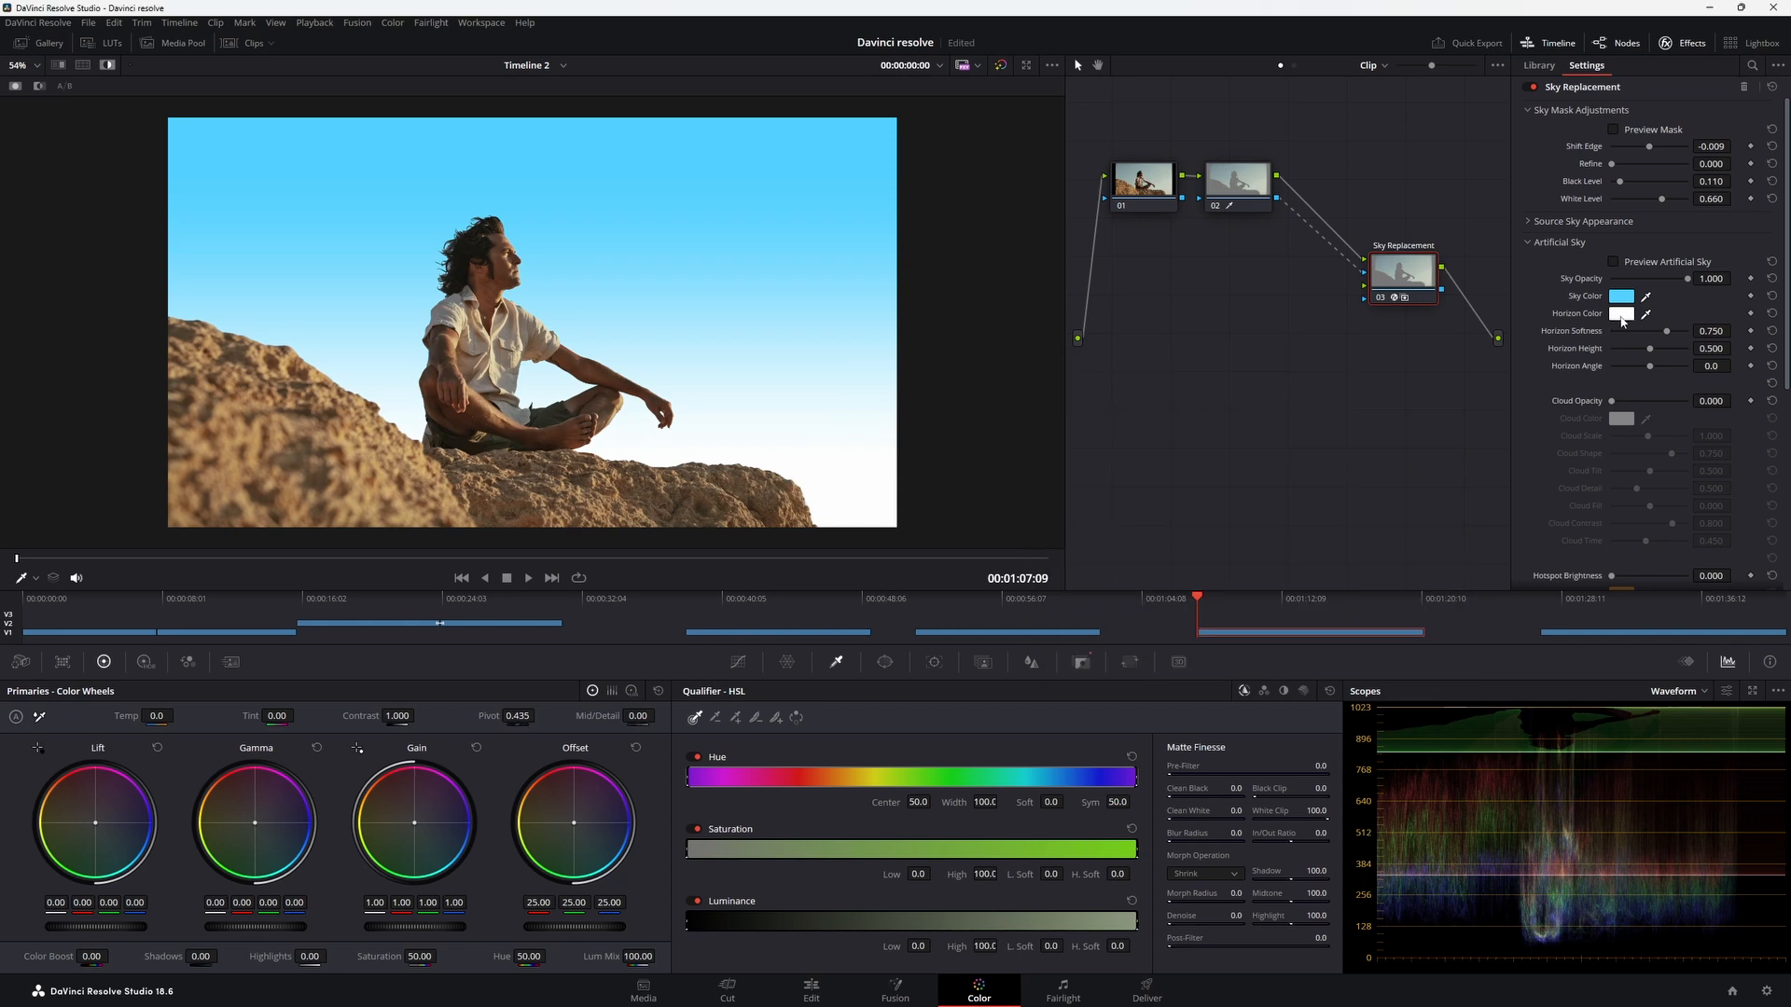
Preview the artificial sky and set Horizon Softness to 0.686 and Horizon Height to 0.376, with Horizon Angle reset to 0.0
{"action": "left_click", "coordinate": [1614, 264]}
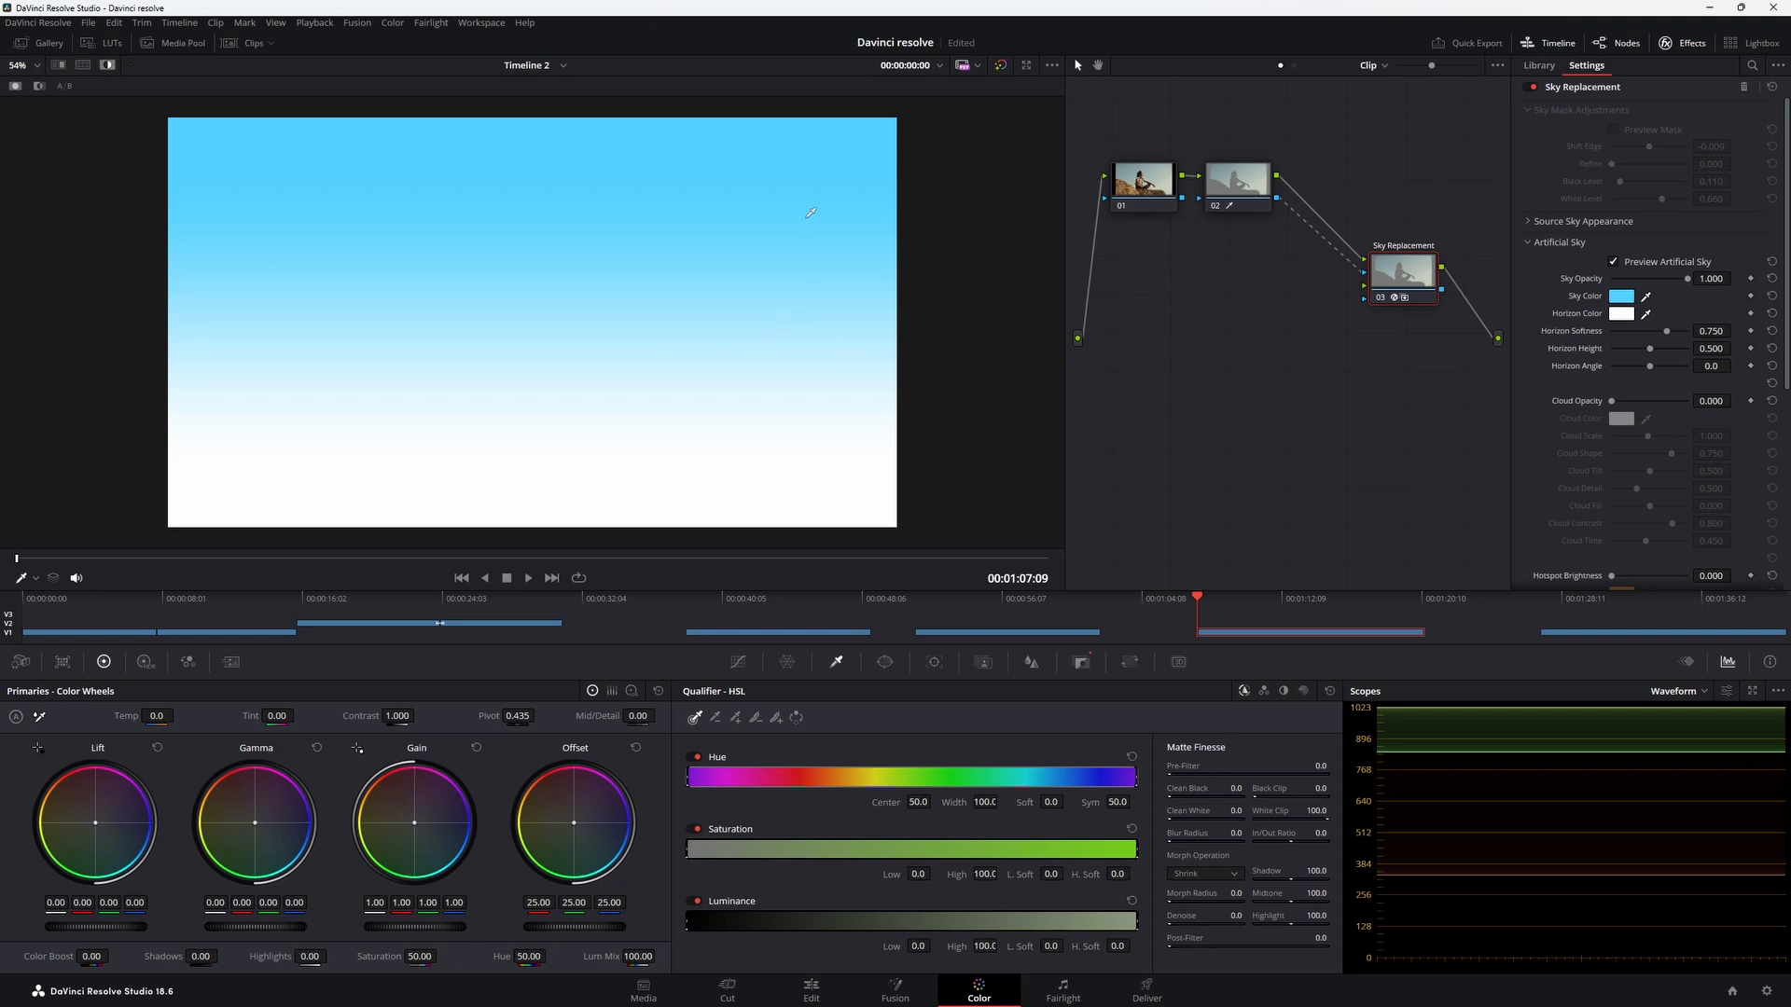
{"action": "mouse_move", "coordinate": [1669, 333]}
{"action": "left_mouse_down"}
{"action": "mouse_move", "coordinate": [1690, 338]}
{"action": "mouse_move", "coordinate": [1595, 341]}
{"action": "mouse_move", "coordinate": [1662, 343]}
{"action": "left_mouse_up"}
{"action": "left_click_drag", "start_coordinate": [1649, 348], "coordinate": [1640, 372]}
{"action": "left_click", "coordinate": [1666, 349]}
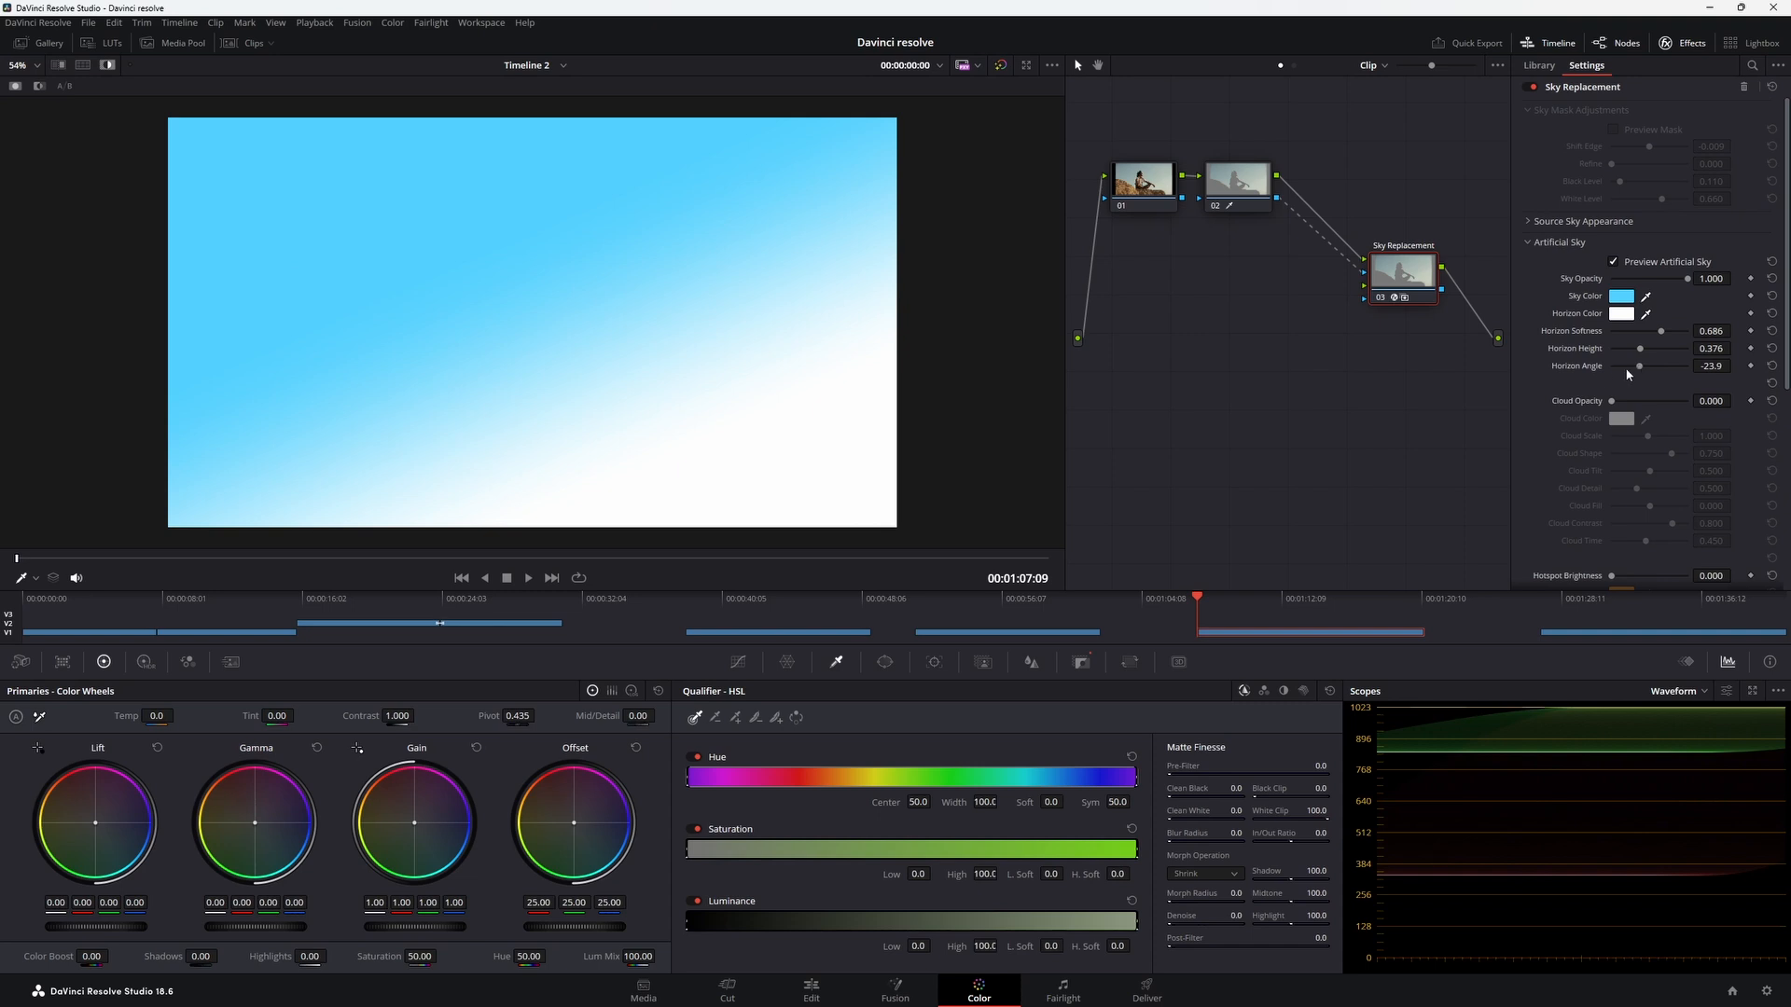
{"action": "double_click", "coordinate": [1628, 370]}
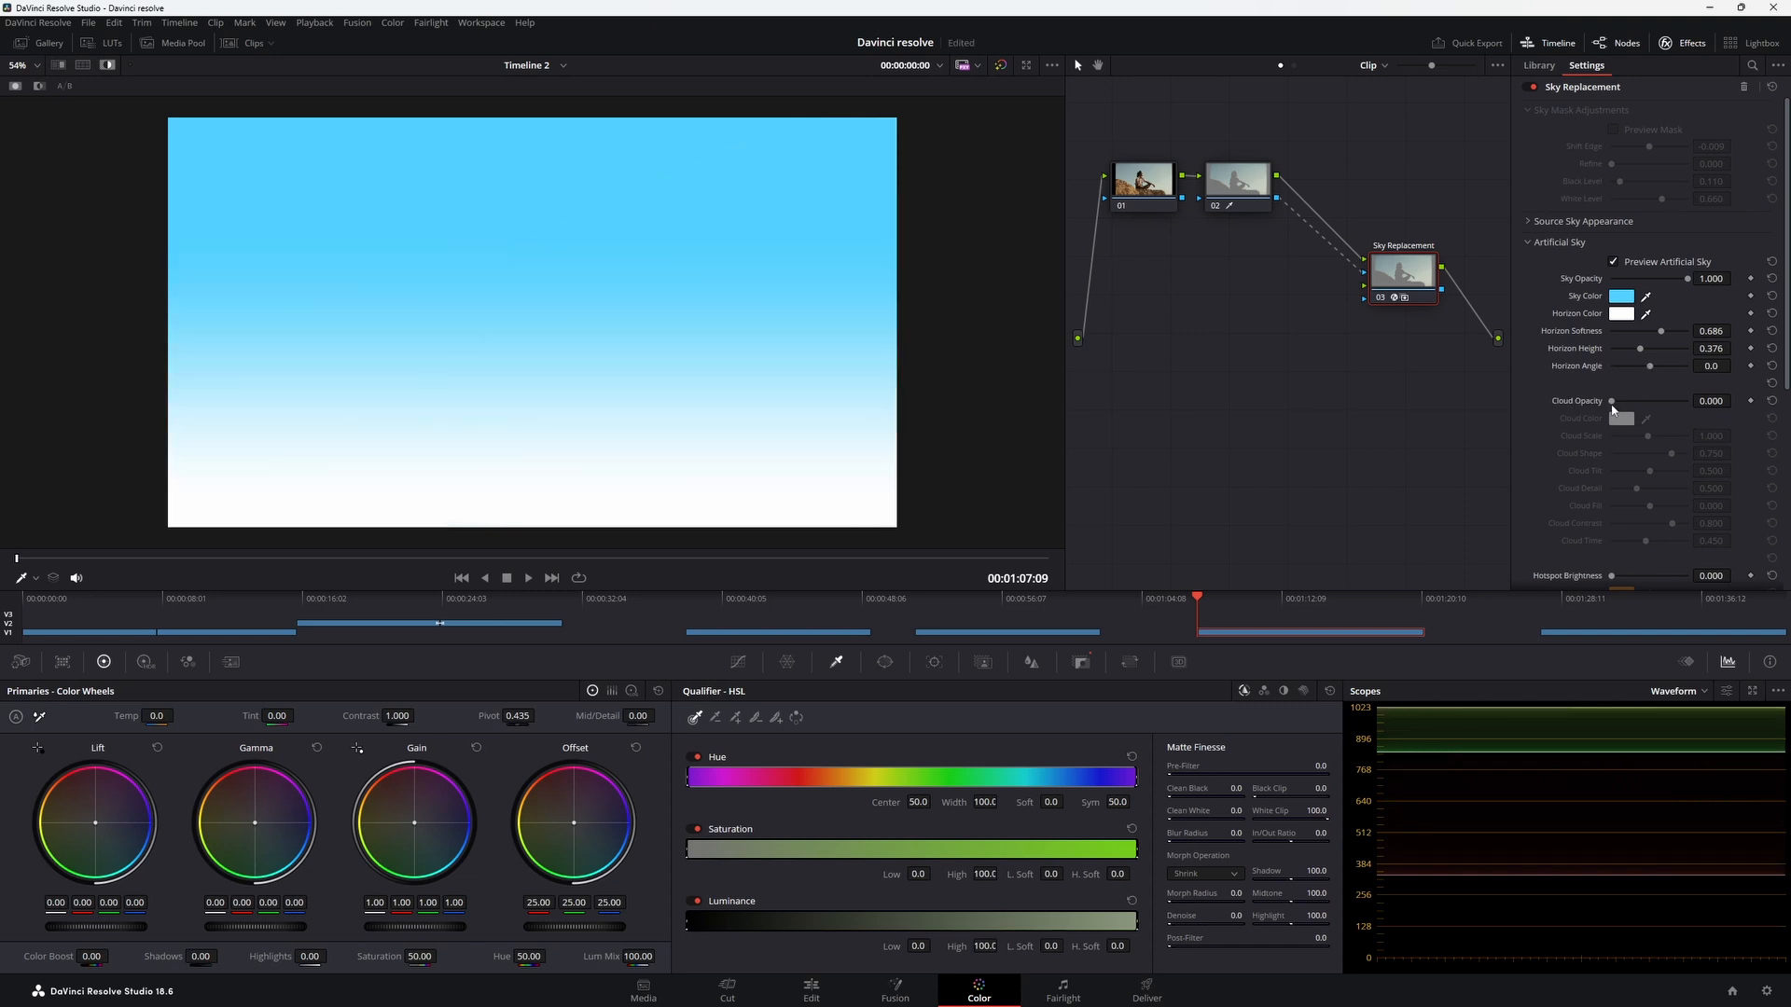
Add clouds to the artificial sky by setting Cloud Opacity to 1.000
{"action": "left_click_drag", "start_coordinate": [1611, 401], "coordinate": [1715, 418]}
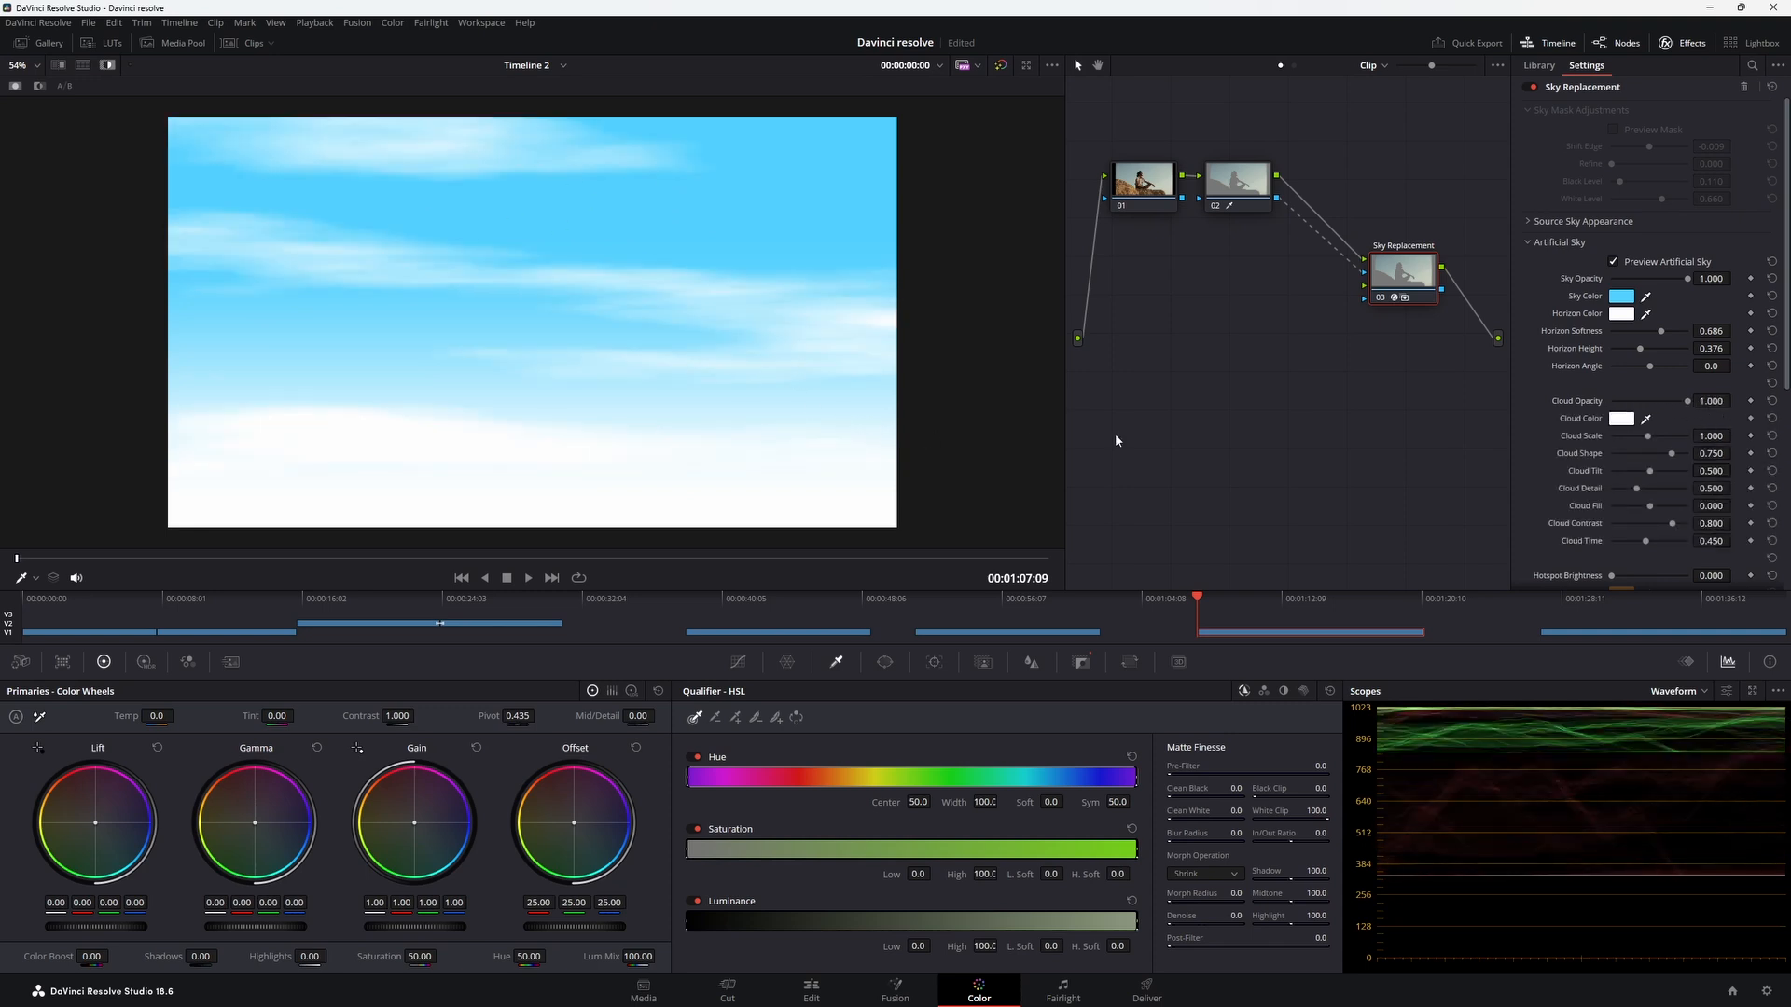
Shape the artificial clouds: Cloud Scale 0.989, Cloud Shape 0.593, Cloud Tilt 0.578, Cloud Detail 0.614 and Cloud Fill 0.193
{"action": "mouse_move", "coordinate": [1625, 423]}
{"action": "mouse_move", "coordinate": [1647, 435]}
{"action": "left_mouse_down"}
{"action": "mouse_move", "coordinate": [1682, 437]}
{"action": "mouse_move", "coordinate": [1617, 449]}
{"action": "mouse_move", "coordinate": [1699, 458]}
{"action": "mouse_move", "coordinate": [1609, 469]}
{"action": "mouse_move", "coordinate": [1654, 475]}
{"action": "left_mouse_up"}
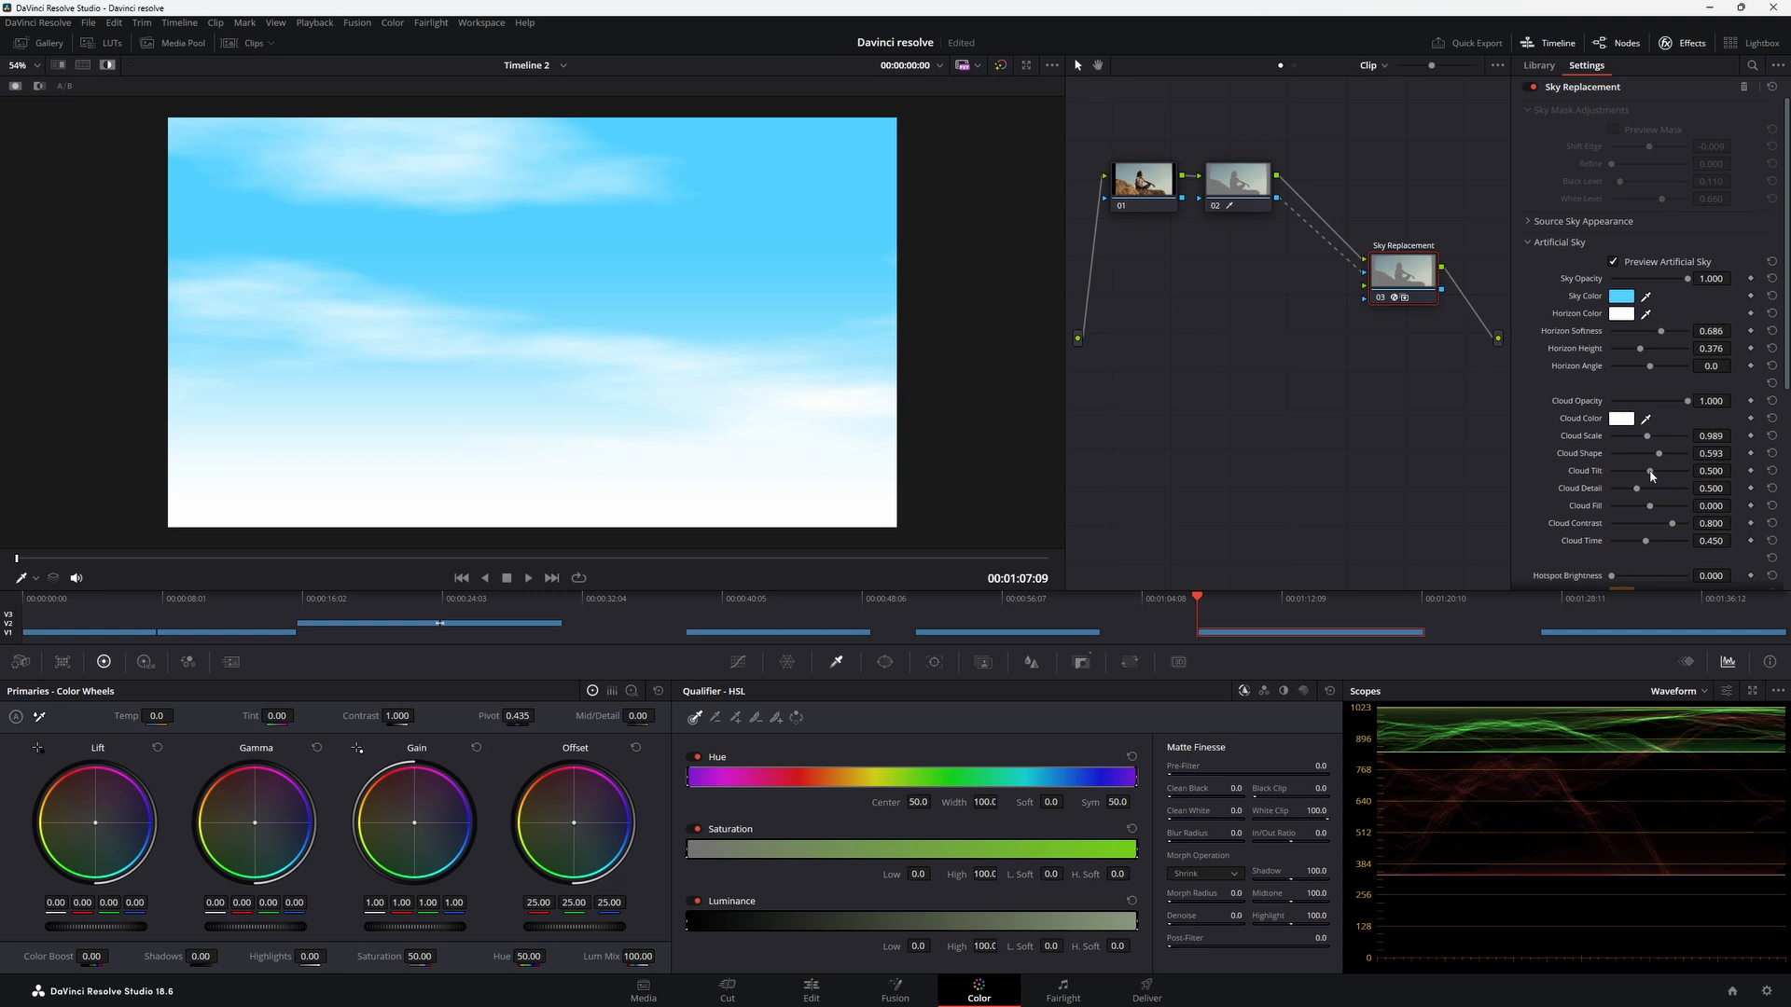
{"action": "mouse_move", "coordinate": [1650, 472]}
{"action": "left_mouse_down"}
{"action": "mouse_move", "coordinate": [1683, 475]}
{"action": "mouse_move", "coordinate": [1656, 473]}
{"action": "mouse_move", "coordinate": [1673, 500]}
{"action": "mouse_move", "coordinate": [1602, 493]}
{"action": "mouse_move", "coordinate": [1679, 508]}
{"action": "mouse_move", "coordinate": [1636, 506]}
{"action": "mouse_move", "coordinate": [1656, 507]}
{"action": "left_mouse_up"}
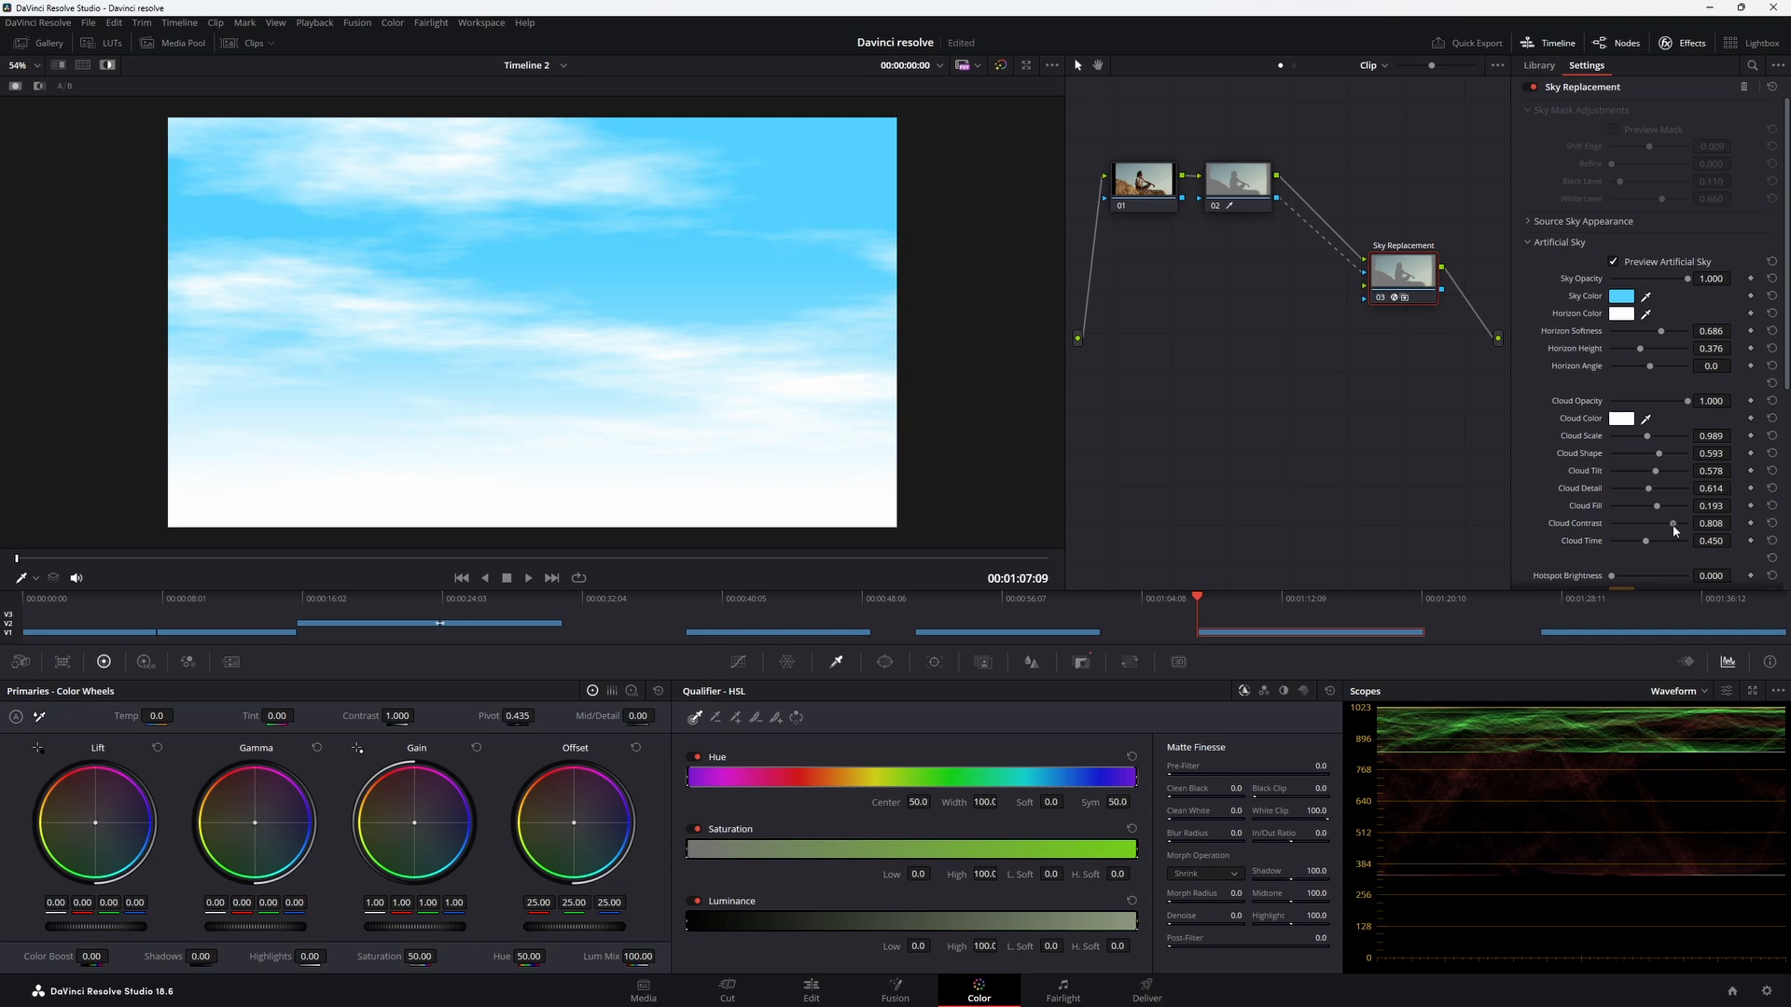
Set Cloud Contrast to 0.798 and Cloud Time to 0.514, saving the project in between
{"action": "mouse_move", "coordinate": [1679, 525]}
{"action": "left_mouse_down"}
{"action": "mouse_move", "coordinate": [1650, 534]}
{"action": "mouse_move", "coordinate": [1672, 524]}
{"action": "left_mouse_up"}
{"action": "key", "text": "ctrl+s"}
{"action": "mouse_move", "coordinate": [1644, 542]}
{"action": "left_mouse_down"}
{"action": "mouse_move", "coordinate": [1678, 546]}
{"action": "mouse_move", "coordinate": [1651, 545]}
{"action": "left_mouse_up"}
Add a yellow hotspot to the artificial sky with Brightness 4.000, Position X 0.884, Size 0.164 and Sharpness 0.006
{"action": "scroll", "coordinate": [1662, 468], "scroll_direction": "down", "scroll_amount": 3}
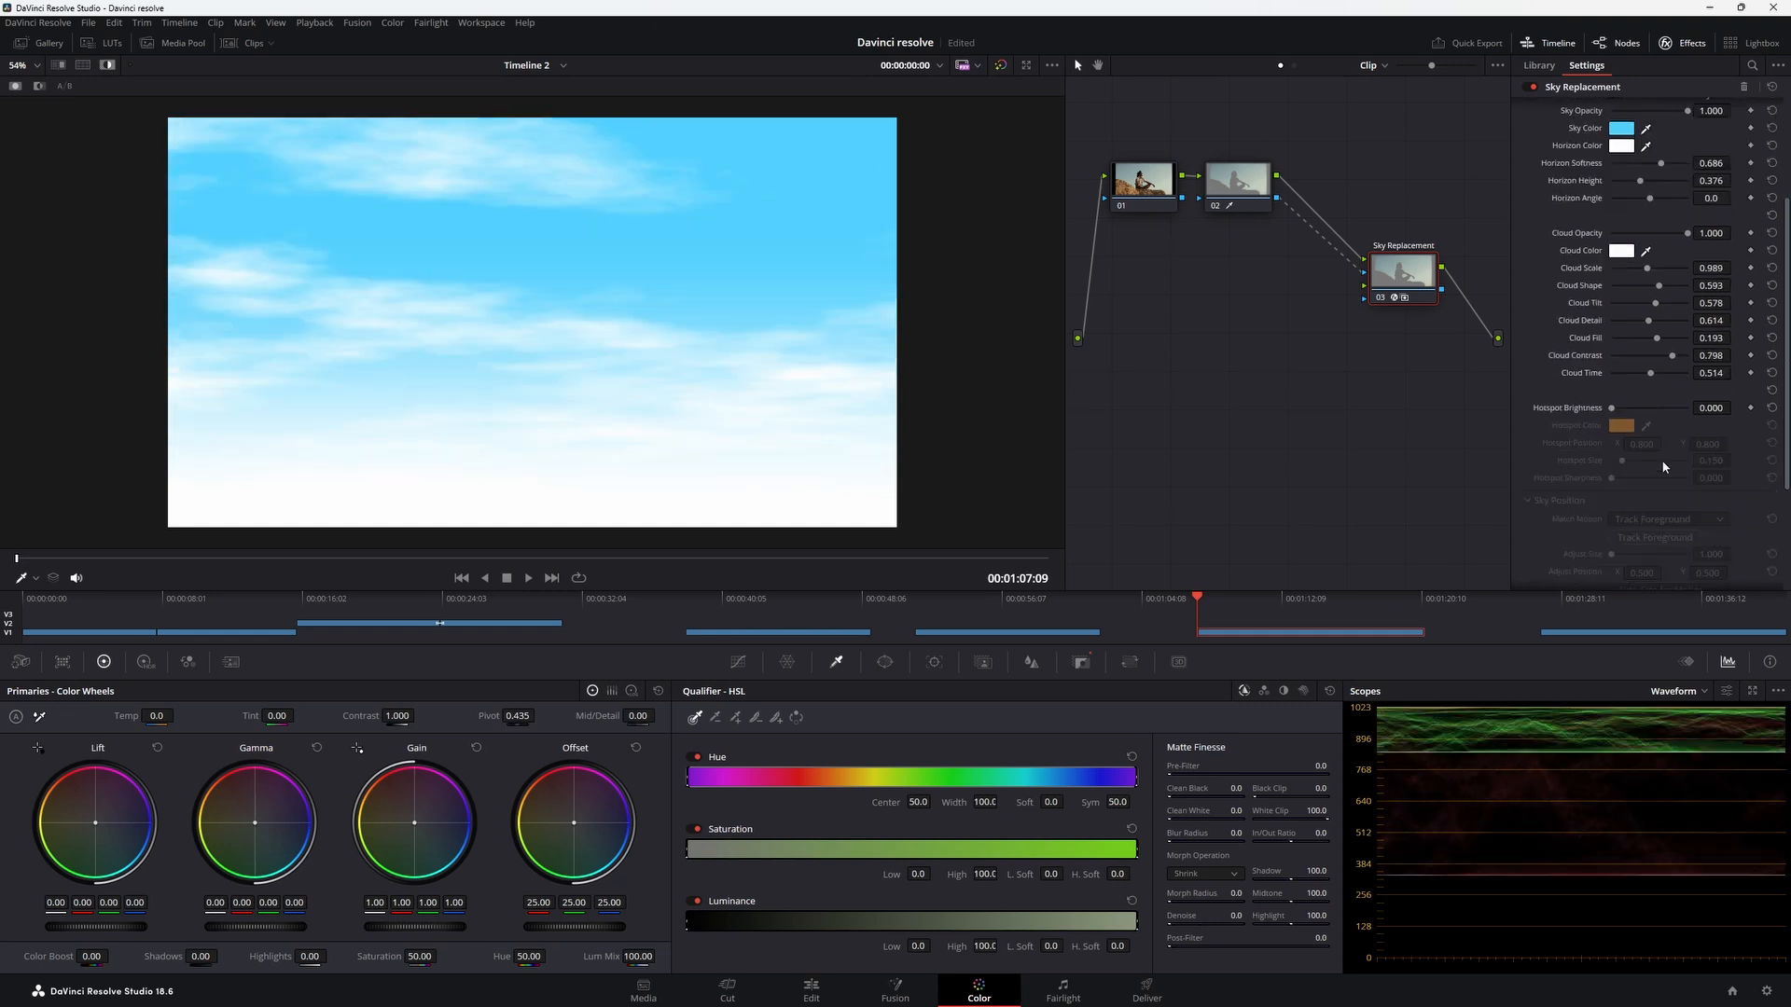
{"action": "left_click_drag", "start_coordinate": [1613, 411], "coordinate": [1624, 447]}
{"action": "left_click", "coordinate": [1622, 426]}
{"action": "mouse_move", "coordinate": [1014, 444]}
{"action": "left_mouse_down"}
{"action": "mouse_move", "coordinate": [967, 404]}
{"action": "mouse_move", "coordinate": [996, 414]}
{"action": "left_mouse_up"}
{"action": "left_click", "coordinate": [1045, 626]}
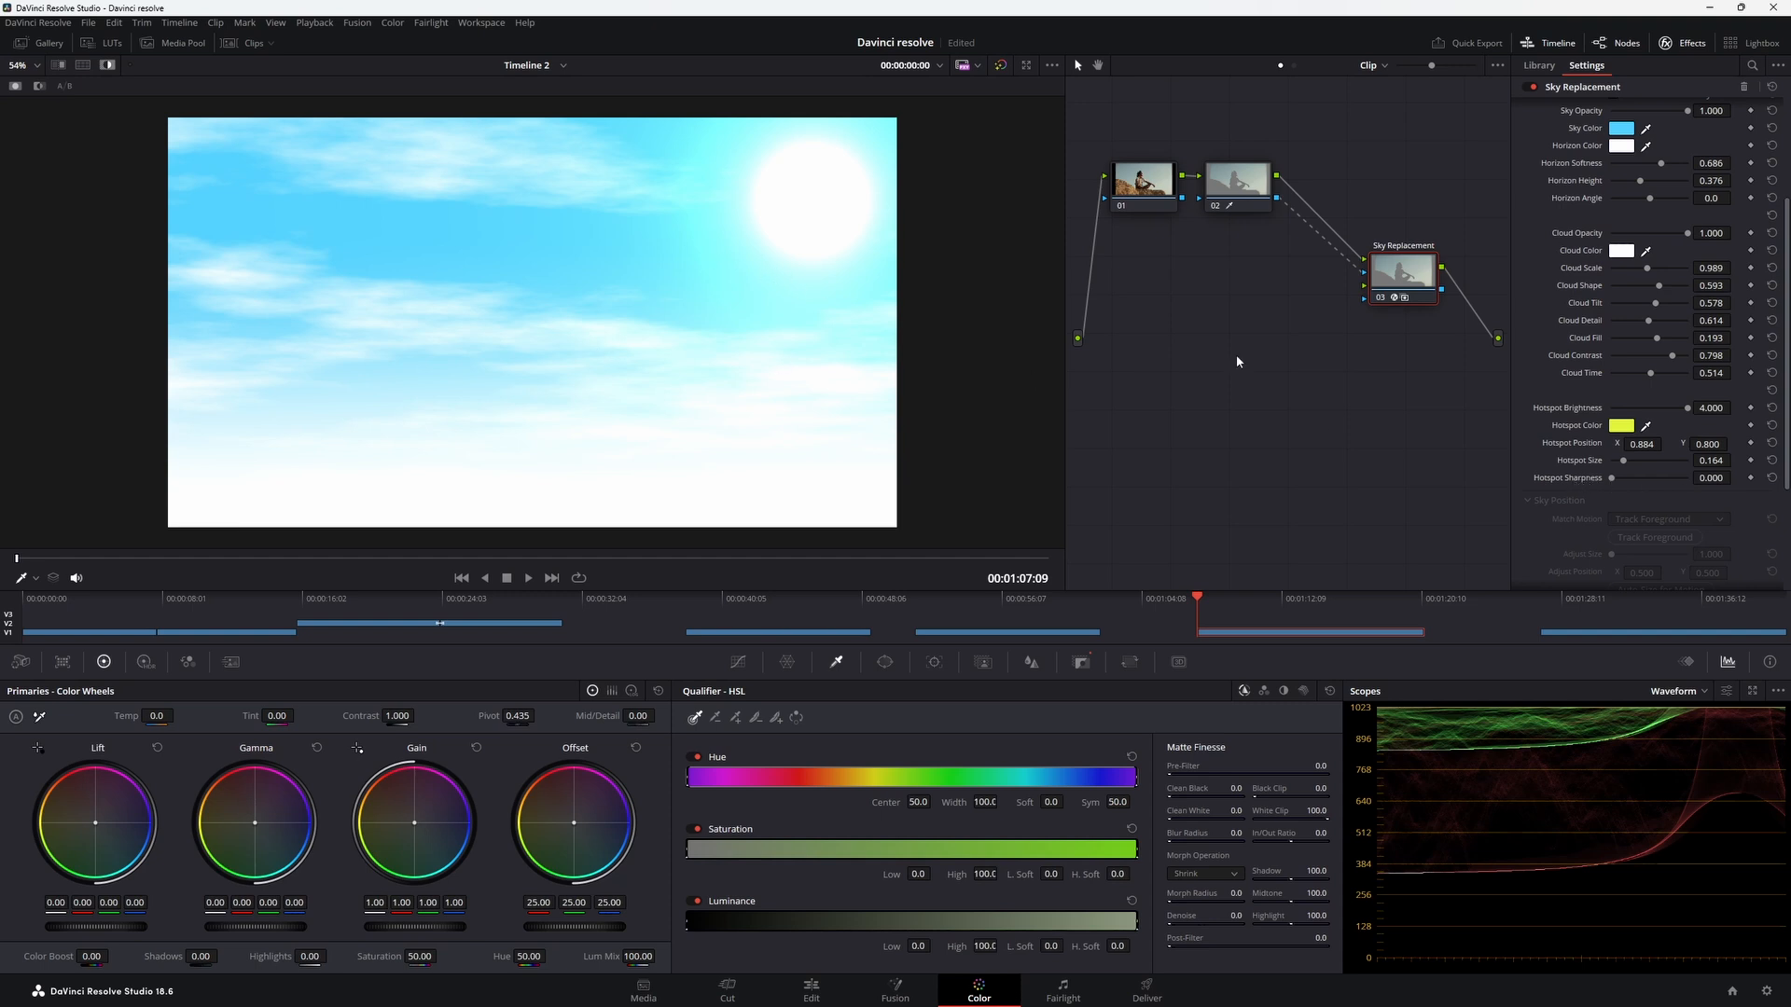
{"action": "mouse_move", "coordinate": [1612, 479]}
{"action": "left_mouse_down"}
{"action": "mouse_move", "coordinate": [1660, 480]}
{"action": "mouse_move", "coordinate": [1610, 484]}
{"action": "left_mouse_up"}
Turn off the artificial sky preview and move the hotspot out of frame to X 1.116, Y 0.939
{"action": "scroll", "coordinate": [1660, 408], "scroll_direction": "down", "scroll_amount": 2}
{"action": "scroll", "coordinate": [1661, 408], "scroll_direction": "up", "scroll_amount": 2}
{"action": "scroll", "coordinate": [1665, 410], "scroll_direction": "up", "scroll_amount": 4}
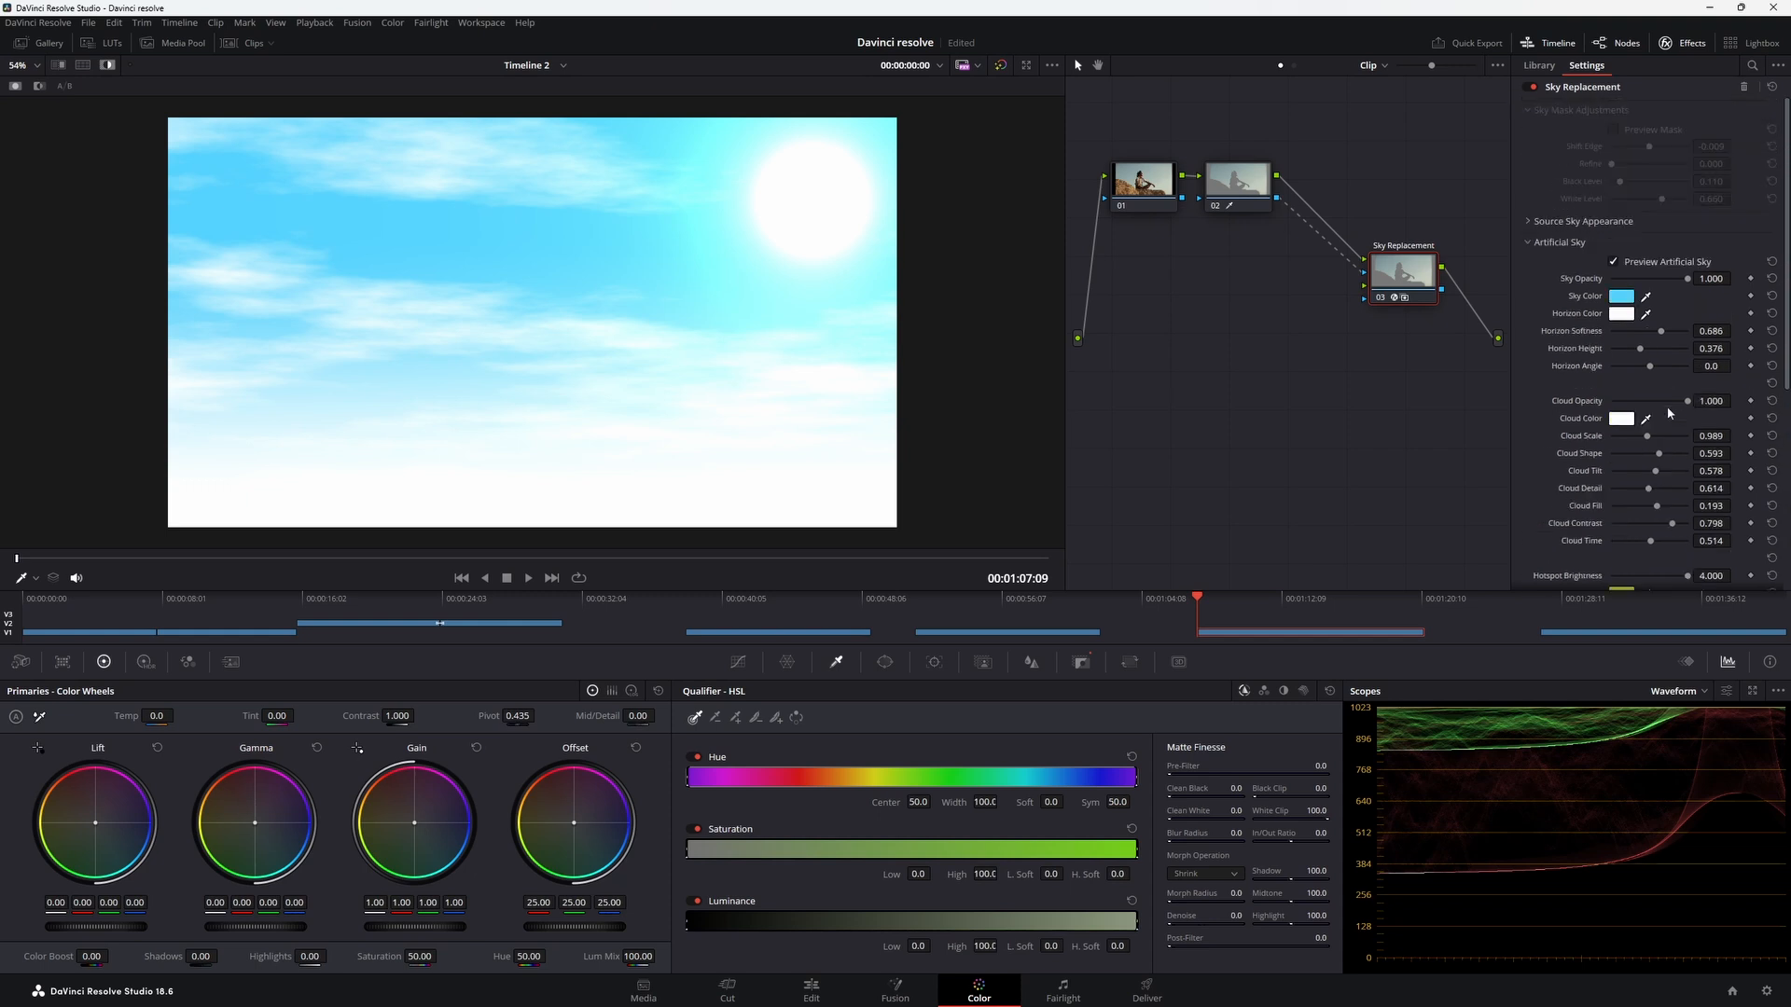
{"action": "left_click", "coordinate": [1613, 263]}
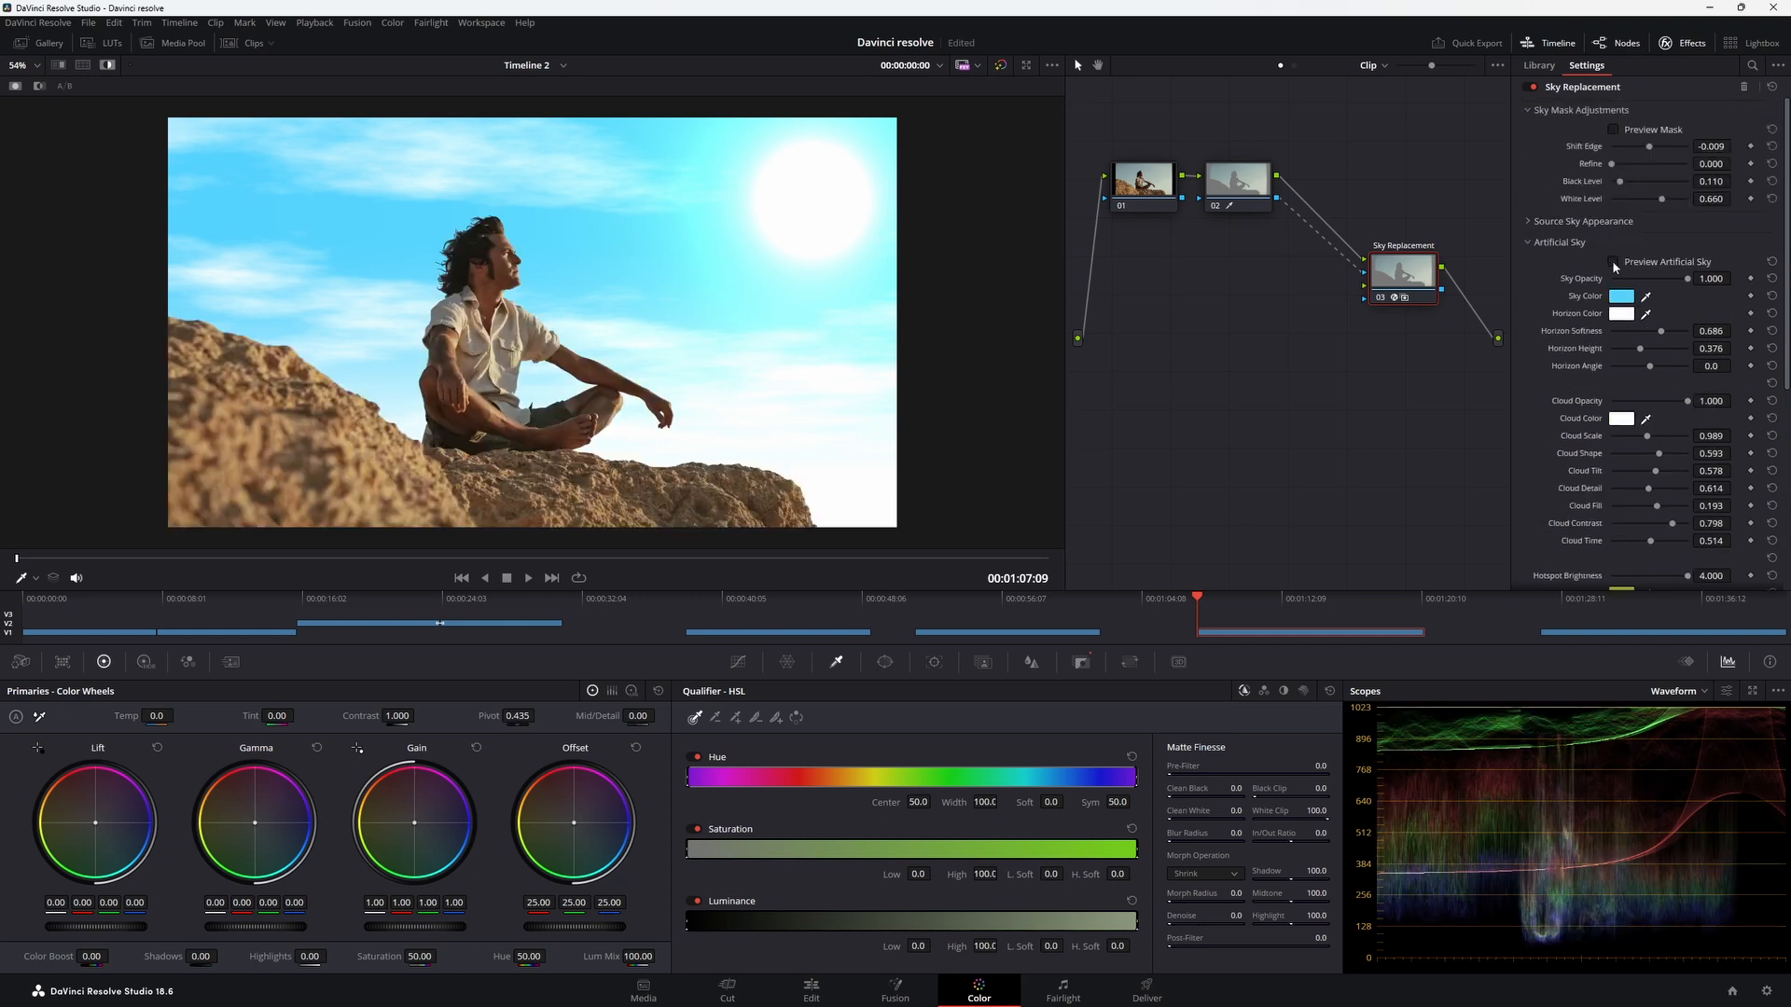
{"action": "scroll", "coordinate": [1687, 474], "scroll_direction": "down", "scroll_amount": 2}
{"action": "scroll", "coordinate": [1670, 522], "scroll_direction": "up", "scroll_amount": 1}
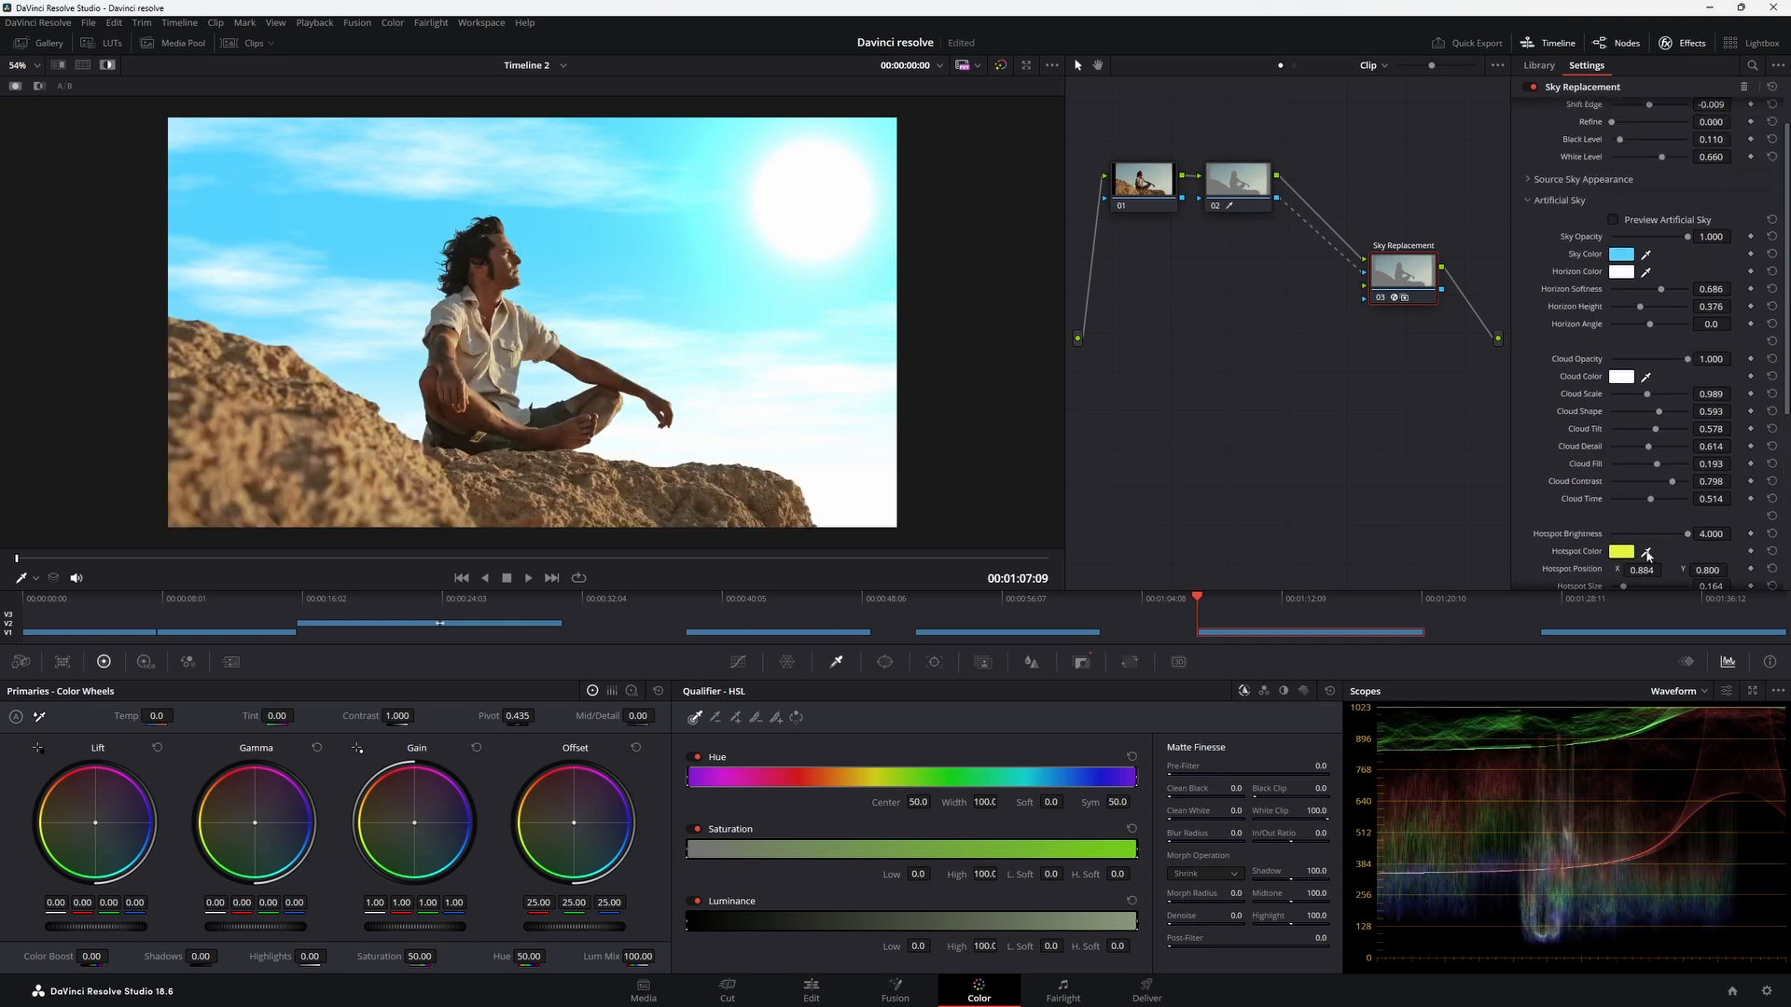
{"action": "left_click_drag", "start_coordinate": [1641, 570], "coordinate": [1772, 570]}
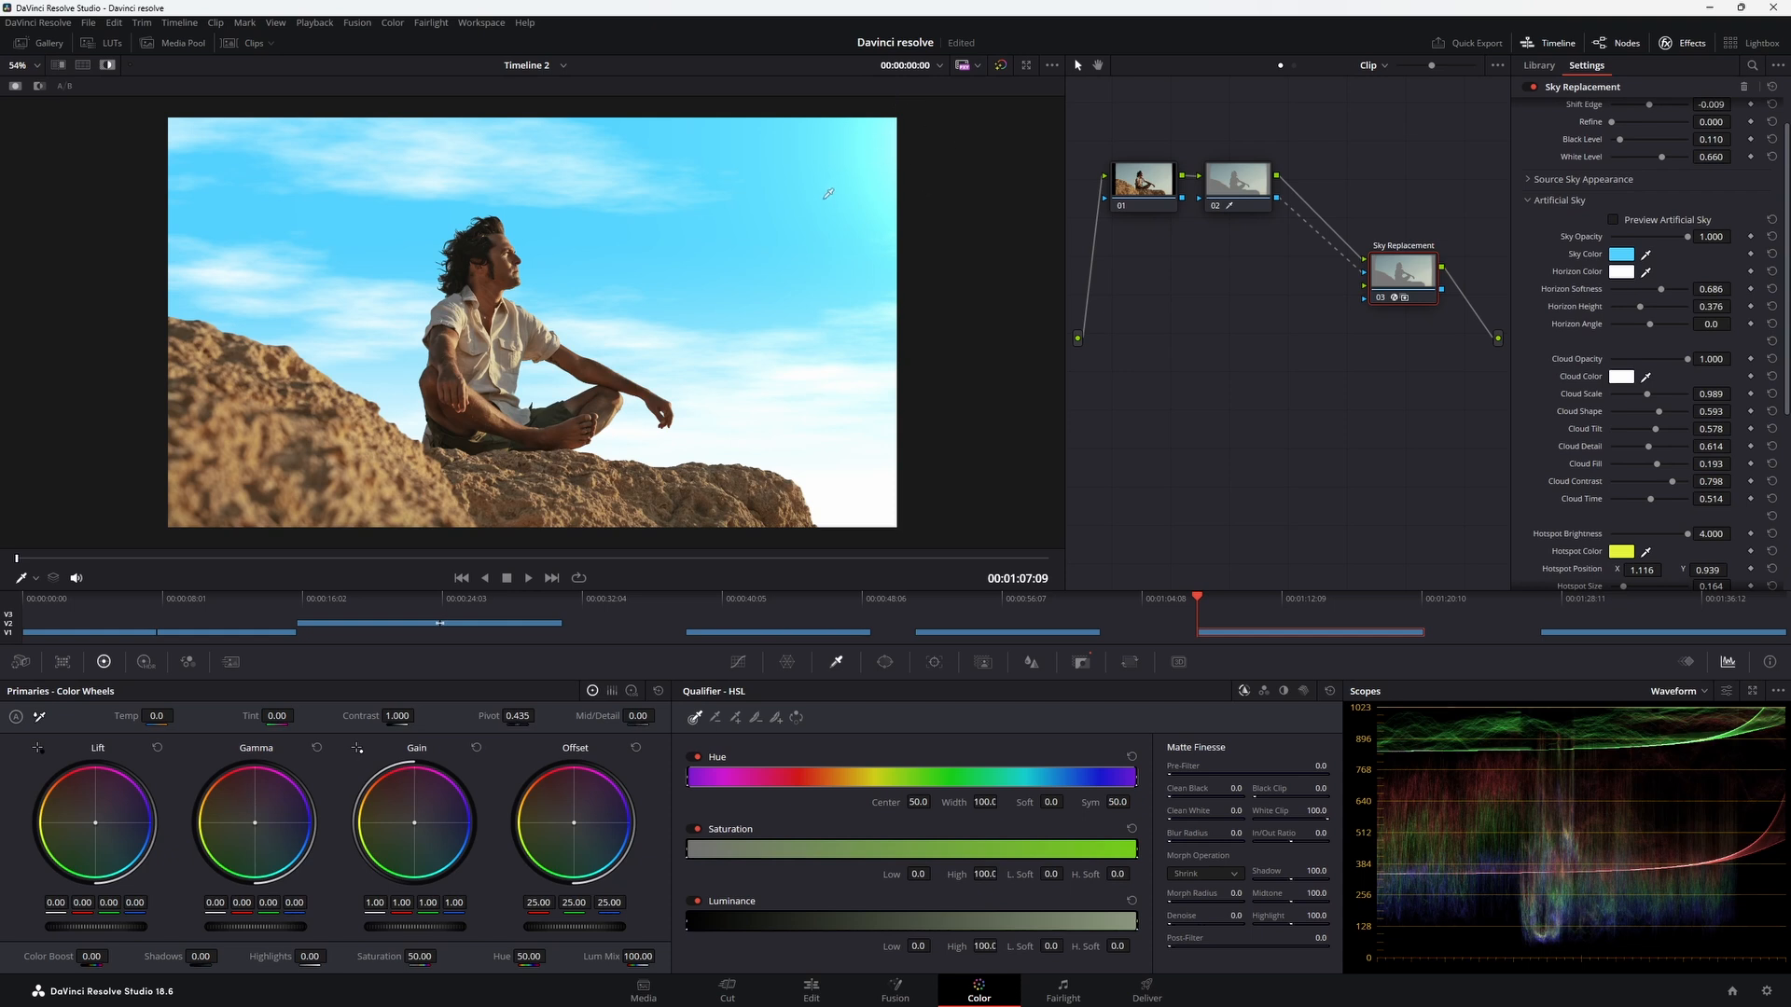
Track the foreground for the sky's motion and review the Match Motion options, keeping Track Foreground
{"action": "scroll", "coordinate": [1618, 403], "scroll_direction": "down", "scroll_amount": 4}
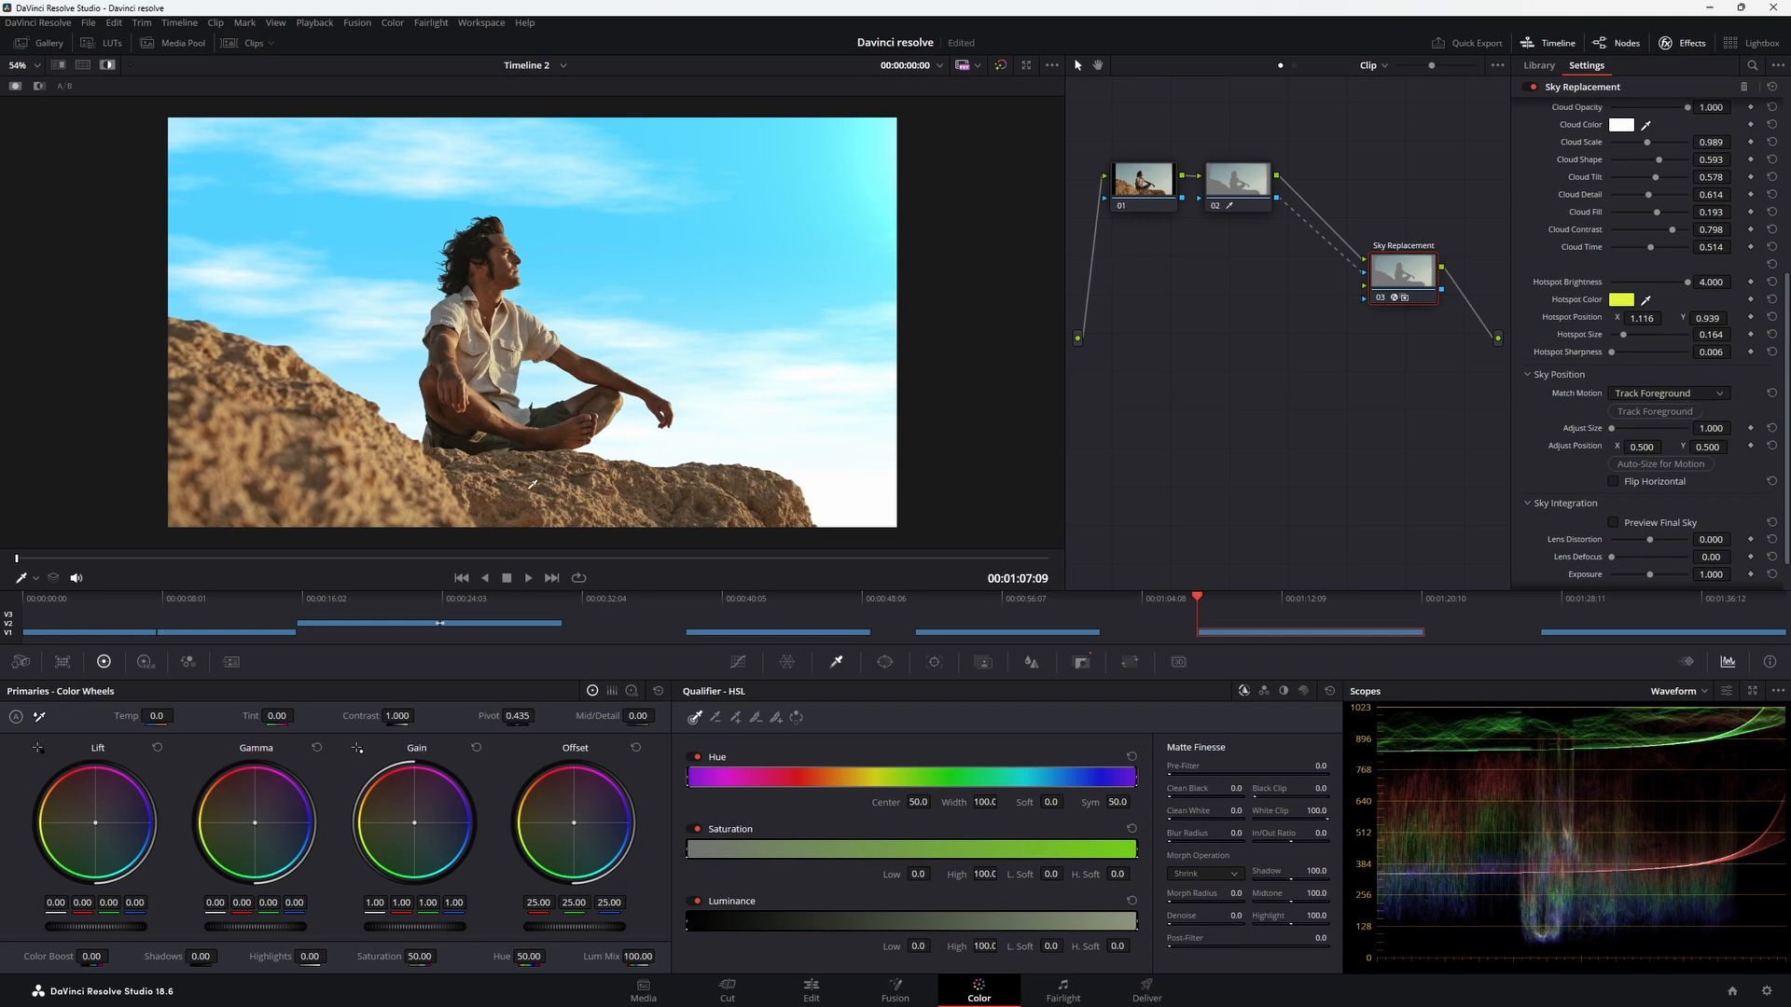
{"action": "left_click", "coordinate": [1643, 413]}
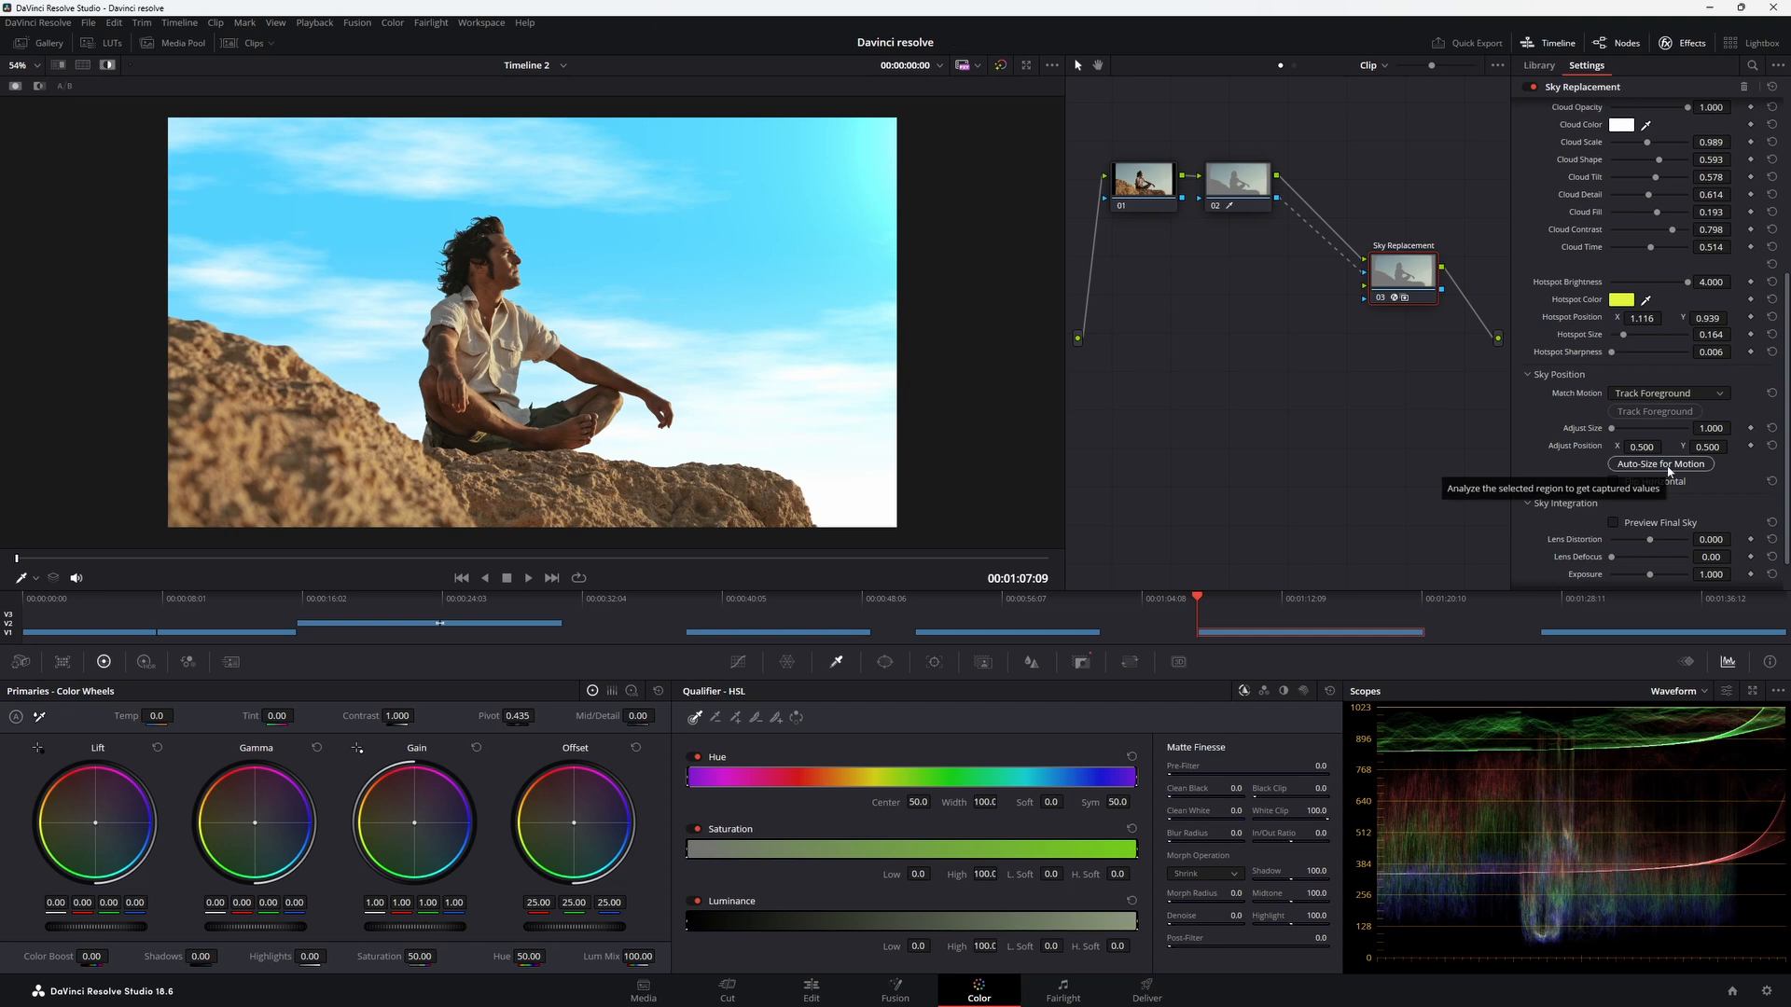
{"action": "left_click", "coordinate": [1669, 394]}
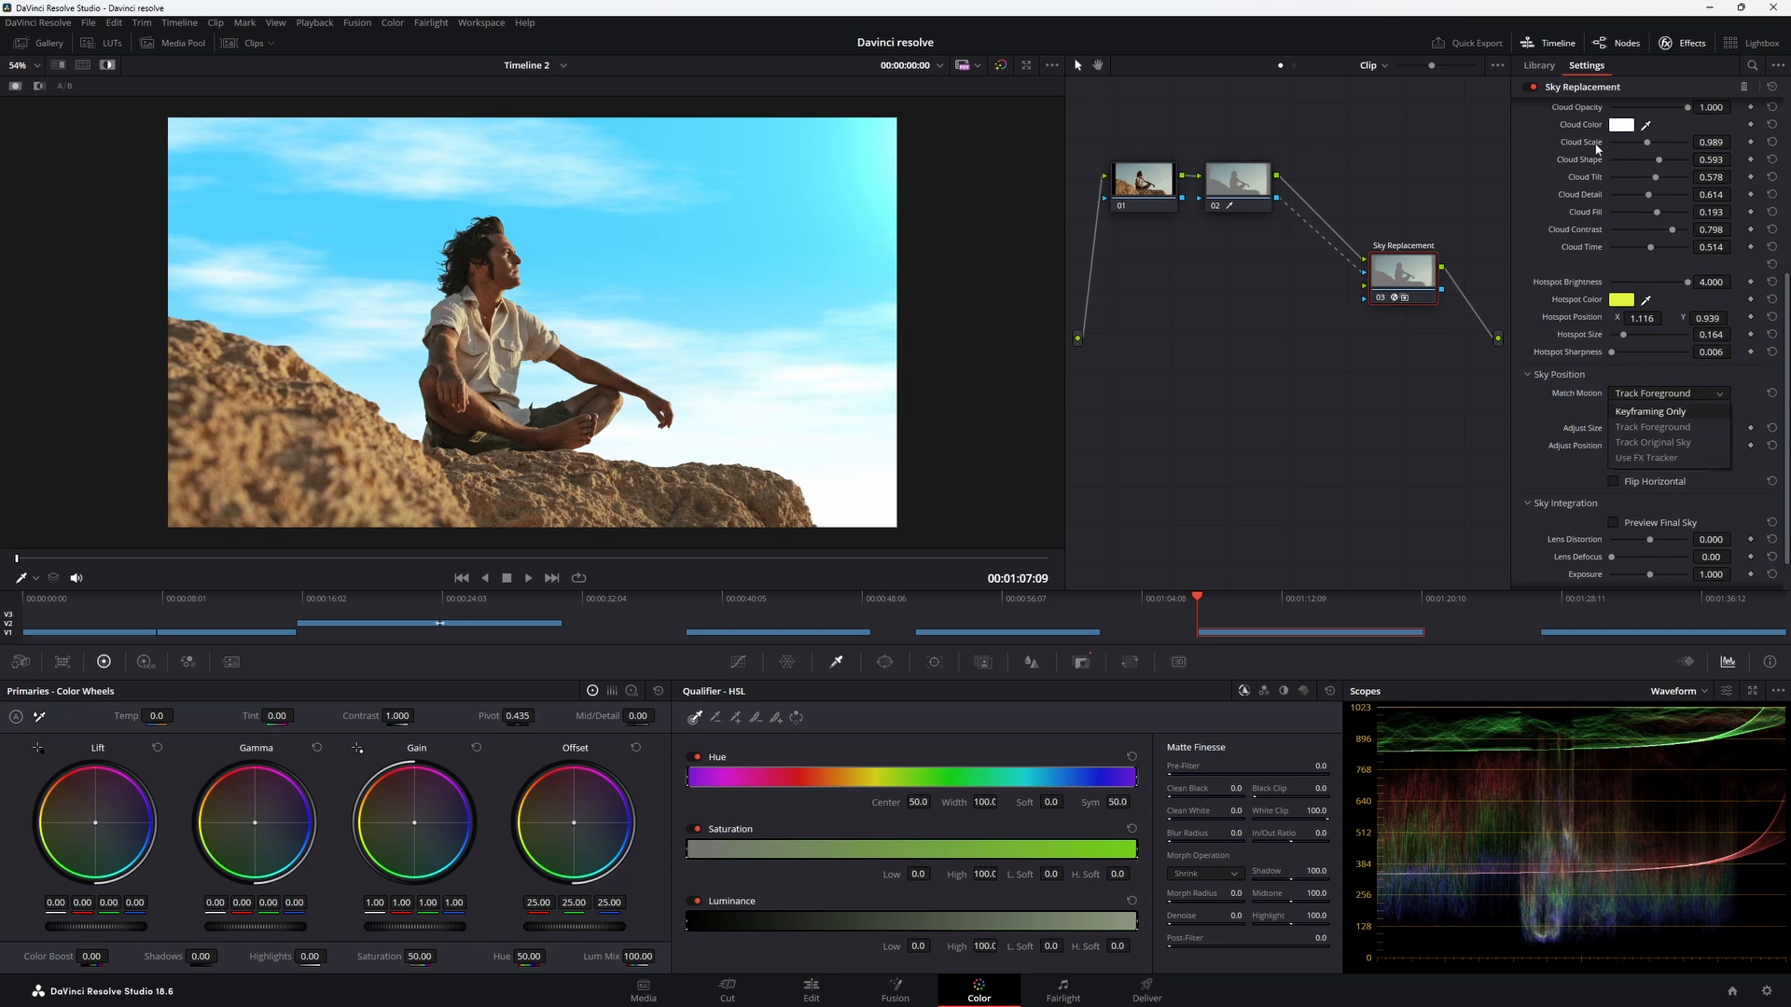
{"action": "left_click", "coordinate": [1608, 471]}
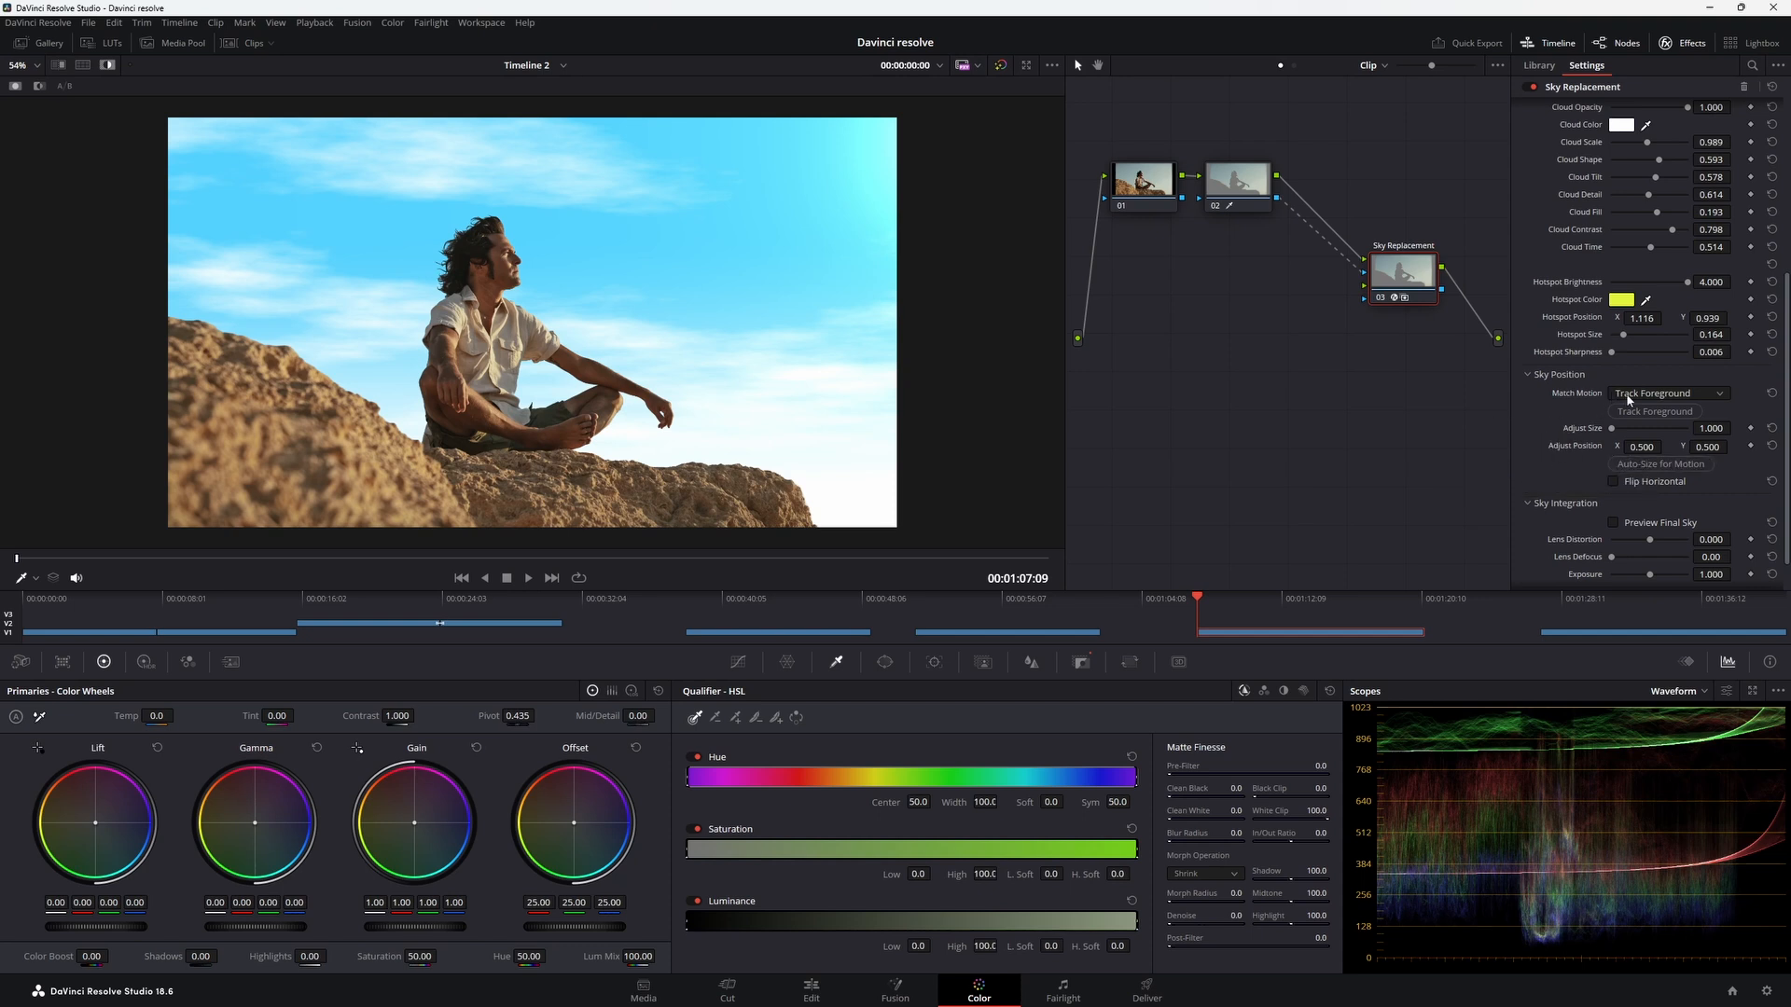
Set the sky's Lens Distortion to 0.064 and Exposure to 0.862, with Lens Defocus at 0.00
{"action": "scroll", "coordinate": [1530, 494], "scroll_direction": "down", "scroll_amount": 1}
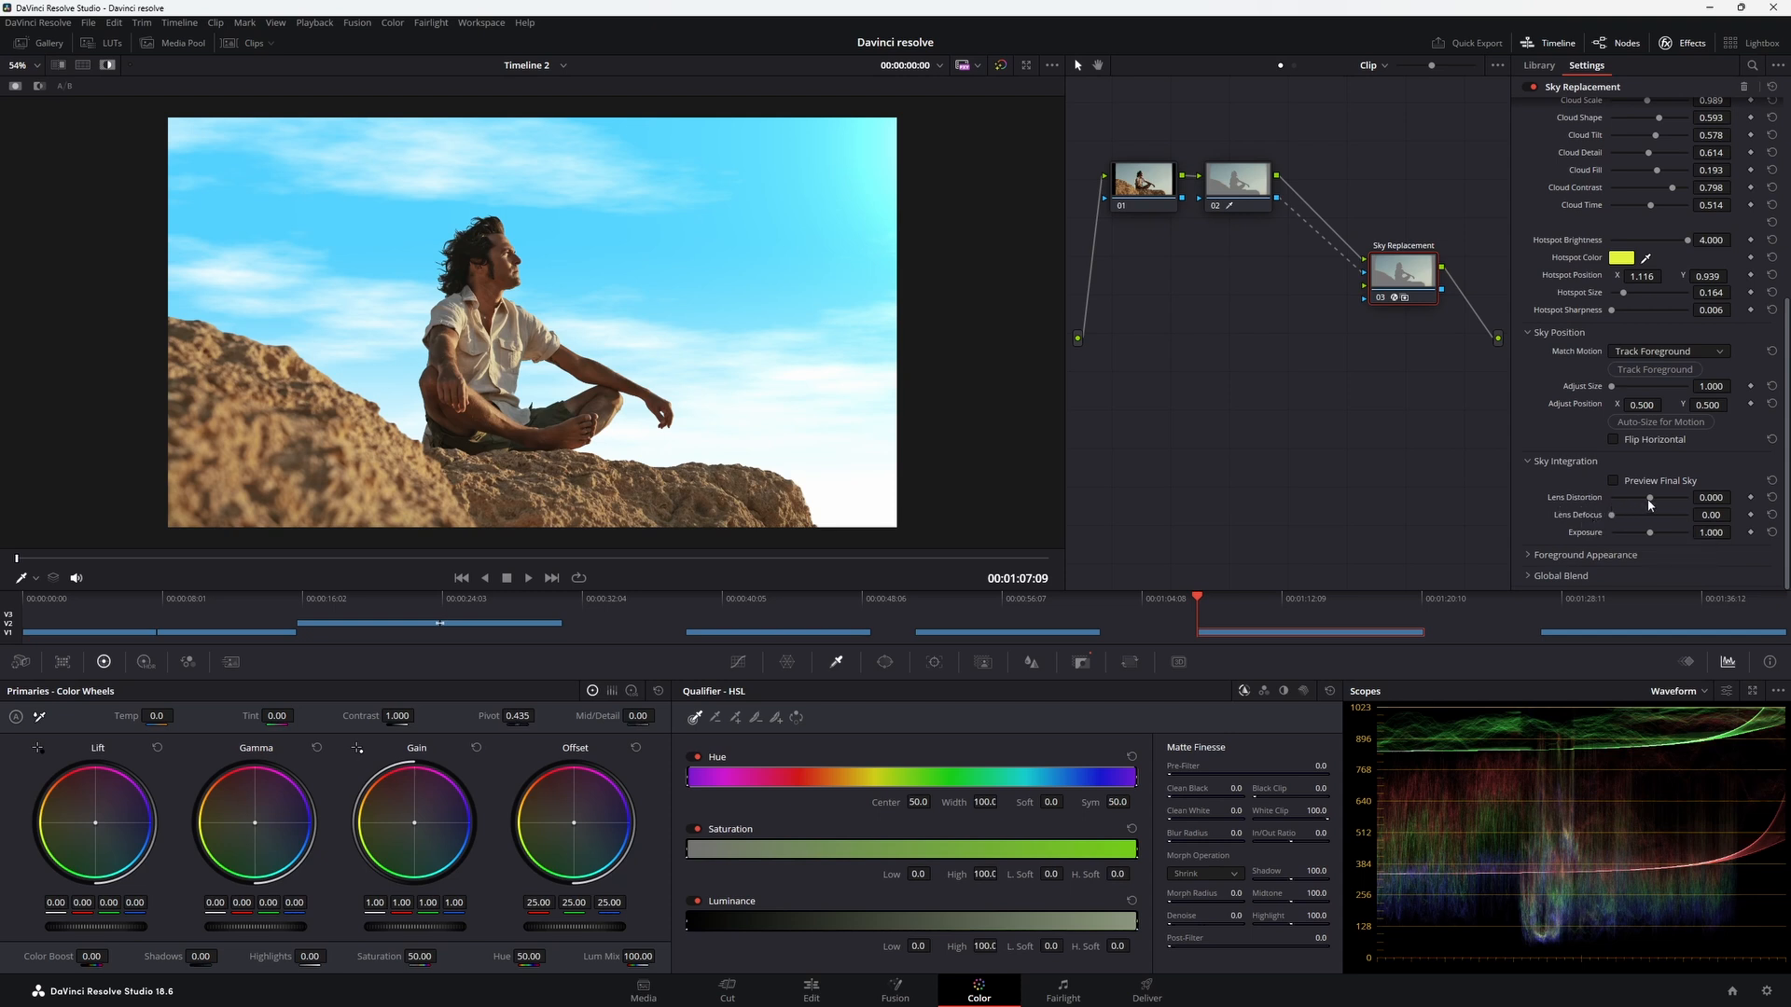
{"action": "left_click_drag", "start_coordinate": [1651, 500], "coordinate": [1719, 504]}
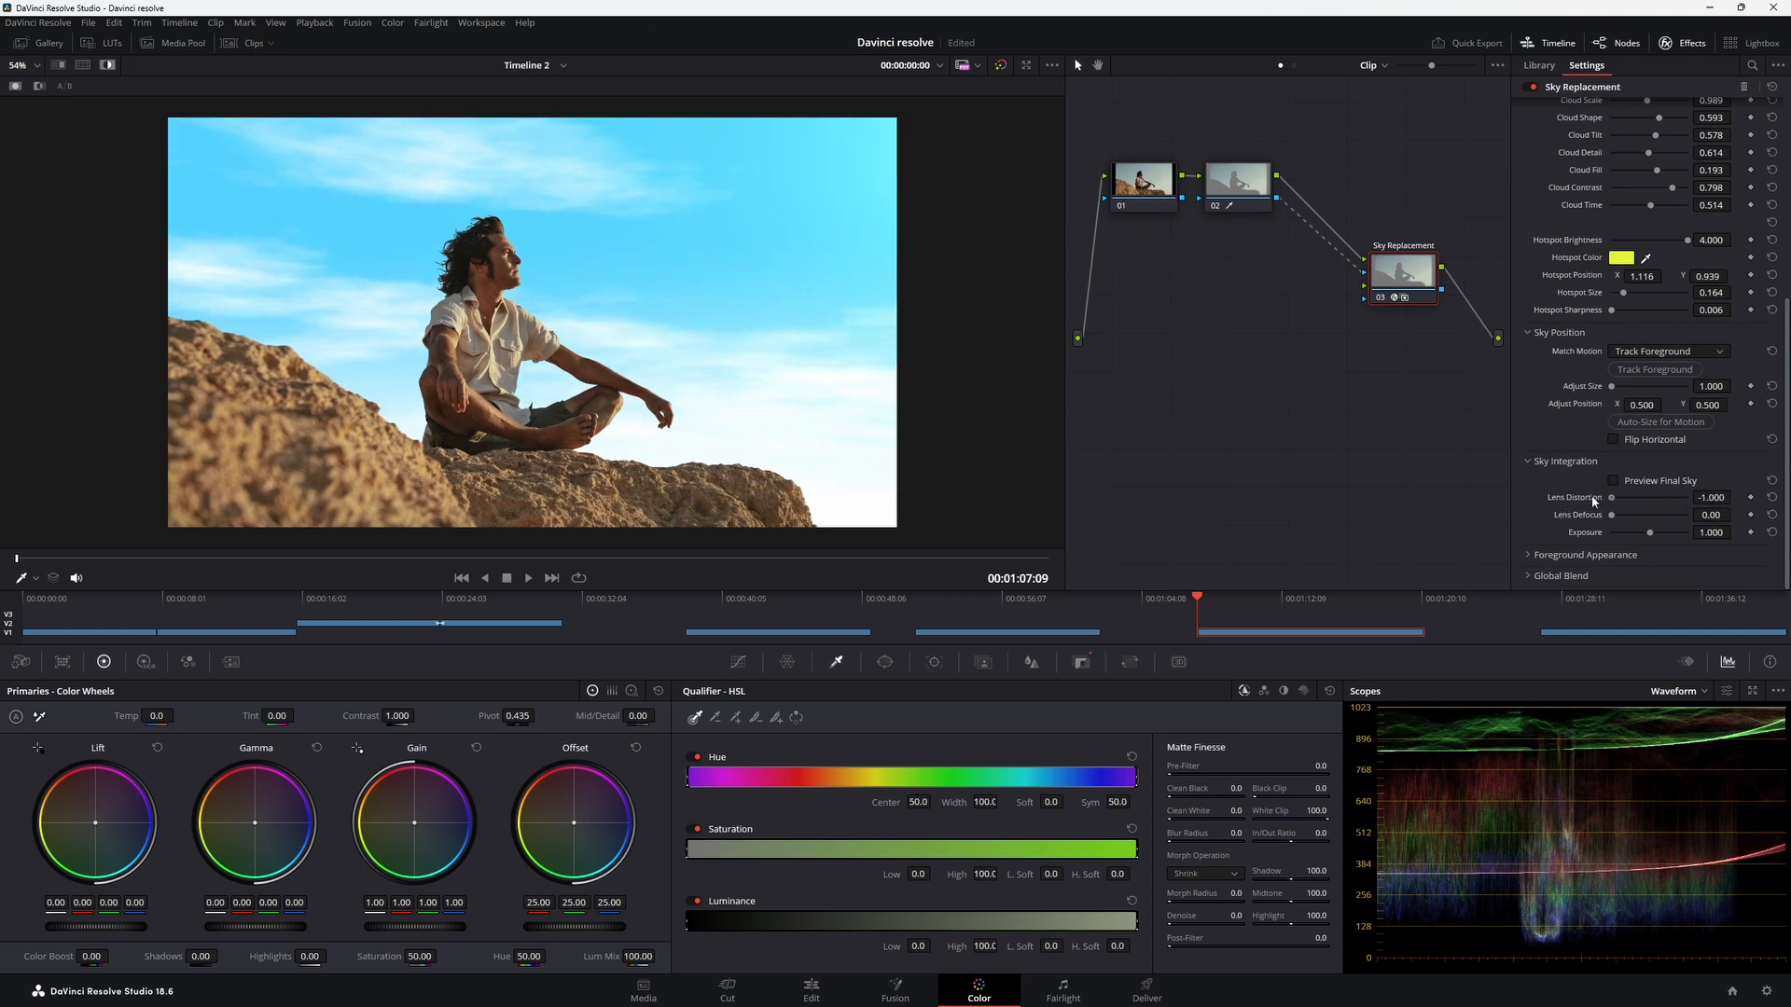
{"action": "left_click_drag", "start_coordinate": [1687, 497], "coordinate": [1651, 500]}
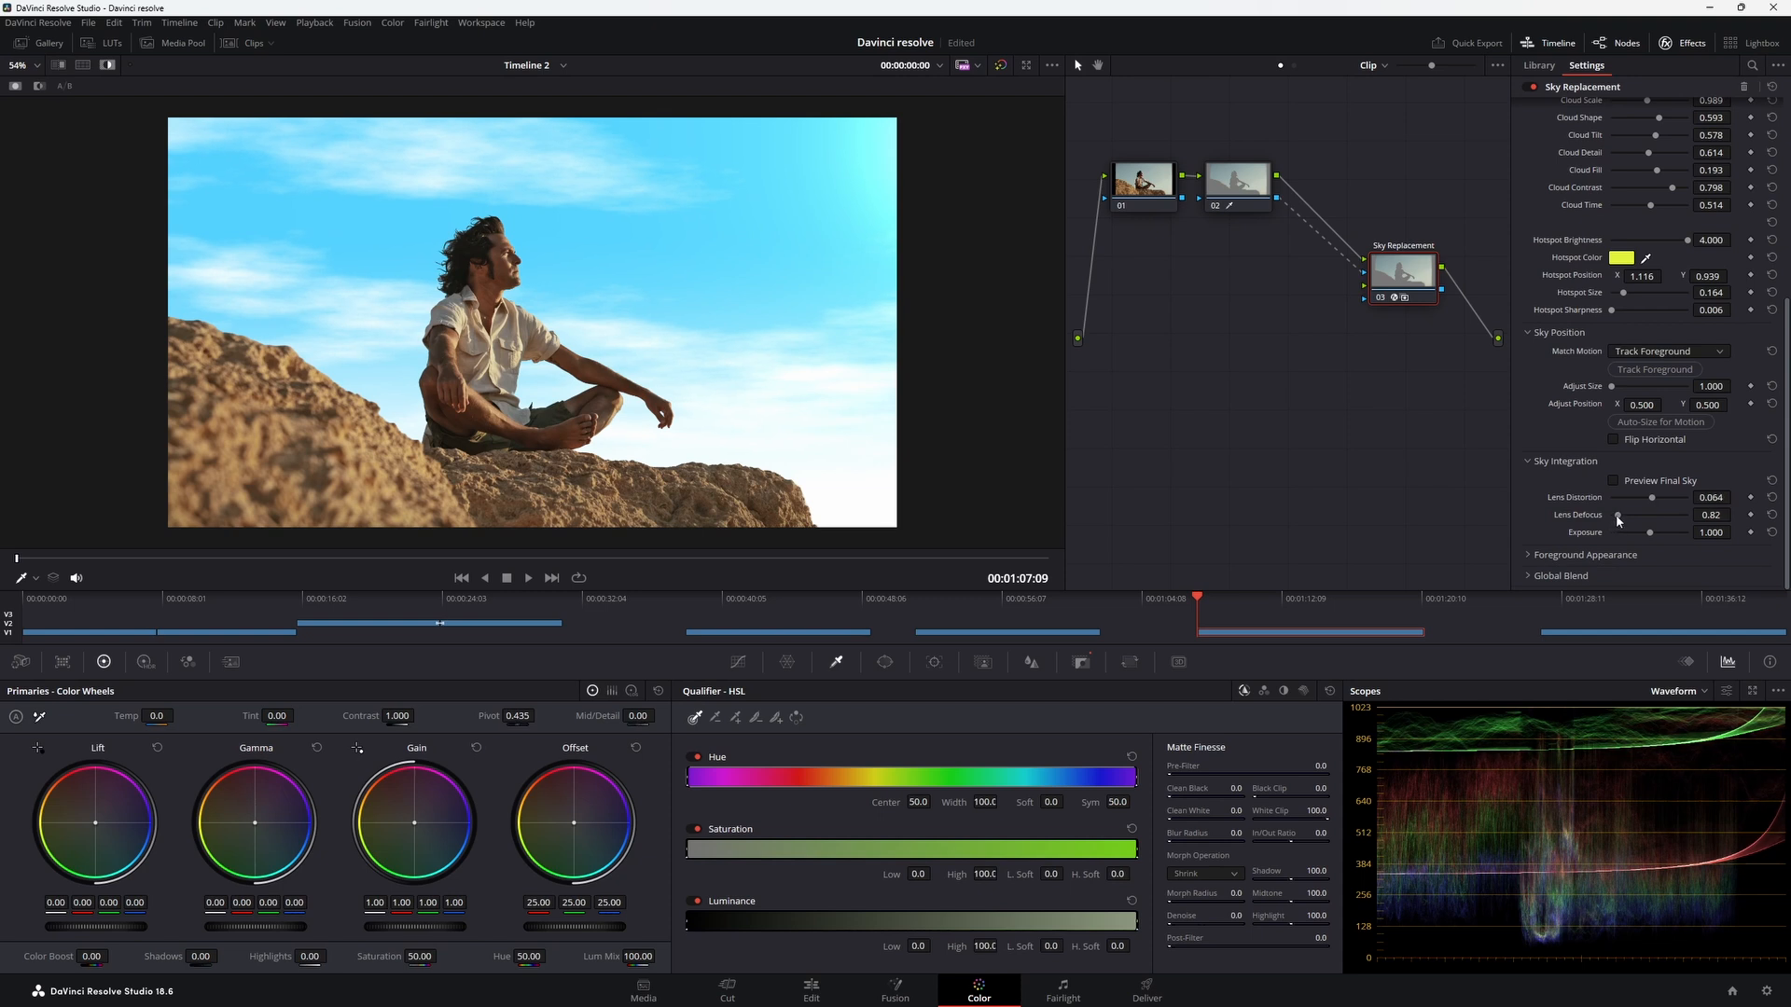
{"action": "mouse_move", "coordinate": [1618, 515]}
{"action": "left_mouse_down"}
{"action": "mouse_move", "coordinate": [1703, 512]}
{"action": "mouse_move", "coordinate": [1609, 512]}
{"action": "mouse_move", "coordinate": [1644, 535]}
{"action": "left_mouse_up"}
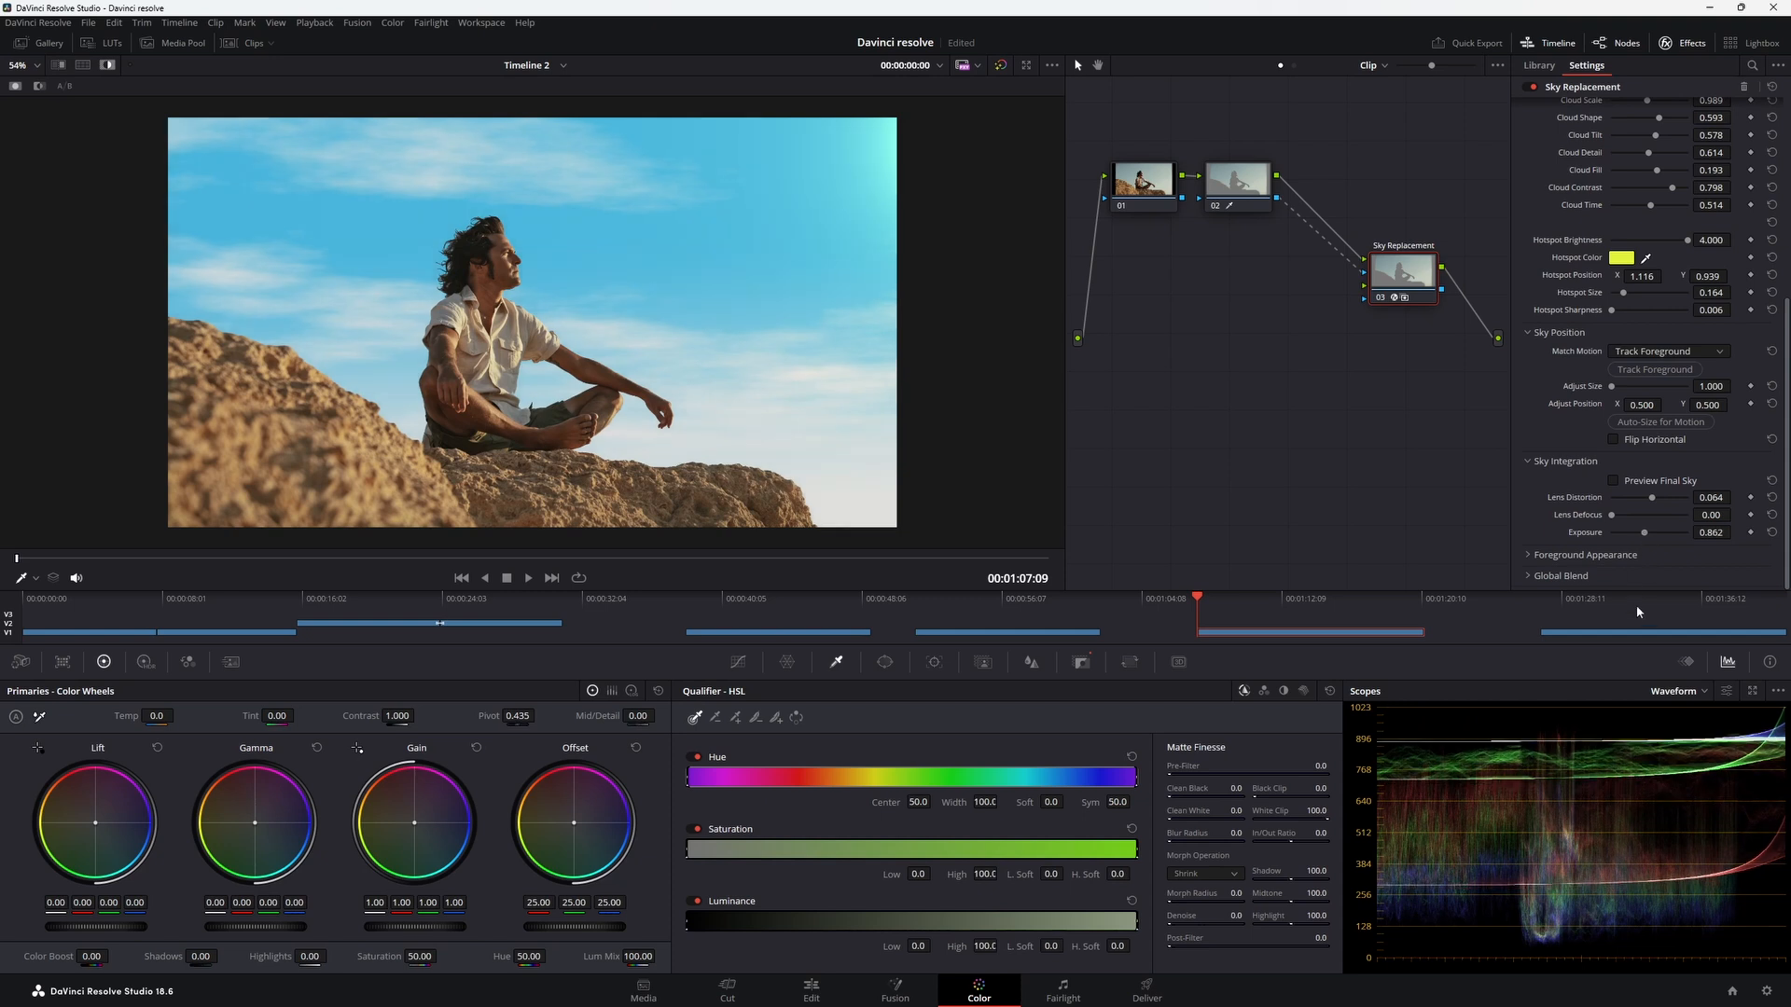
Enable Adjust Foreground in the Foreground Appearance settings and raise the foreground Brightness to 0.500
{"action": "left_click", "coordinate": [1531, 558]}
{"action": "scroll", "coordinate": [1615, 440], "scroll_direction": "down", "scroll_amount": 3}
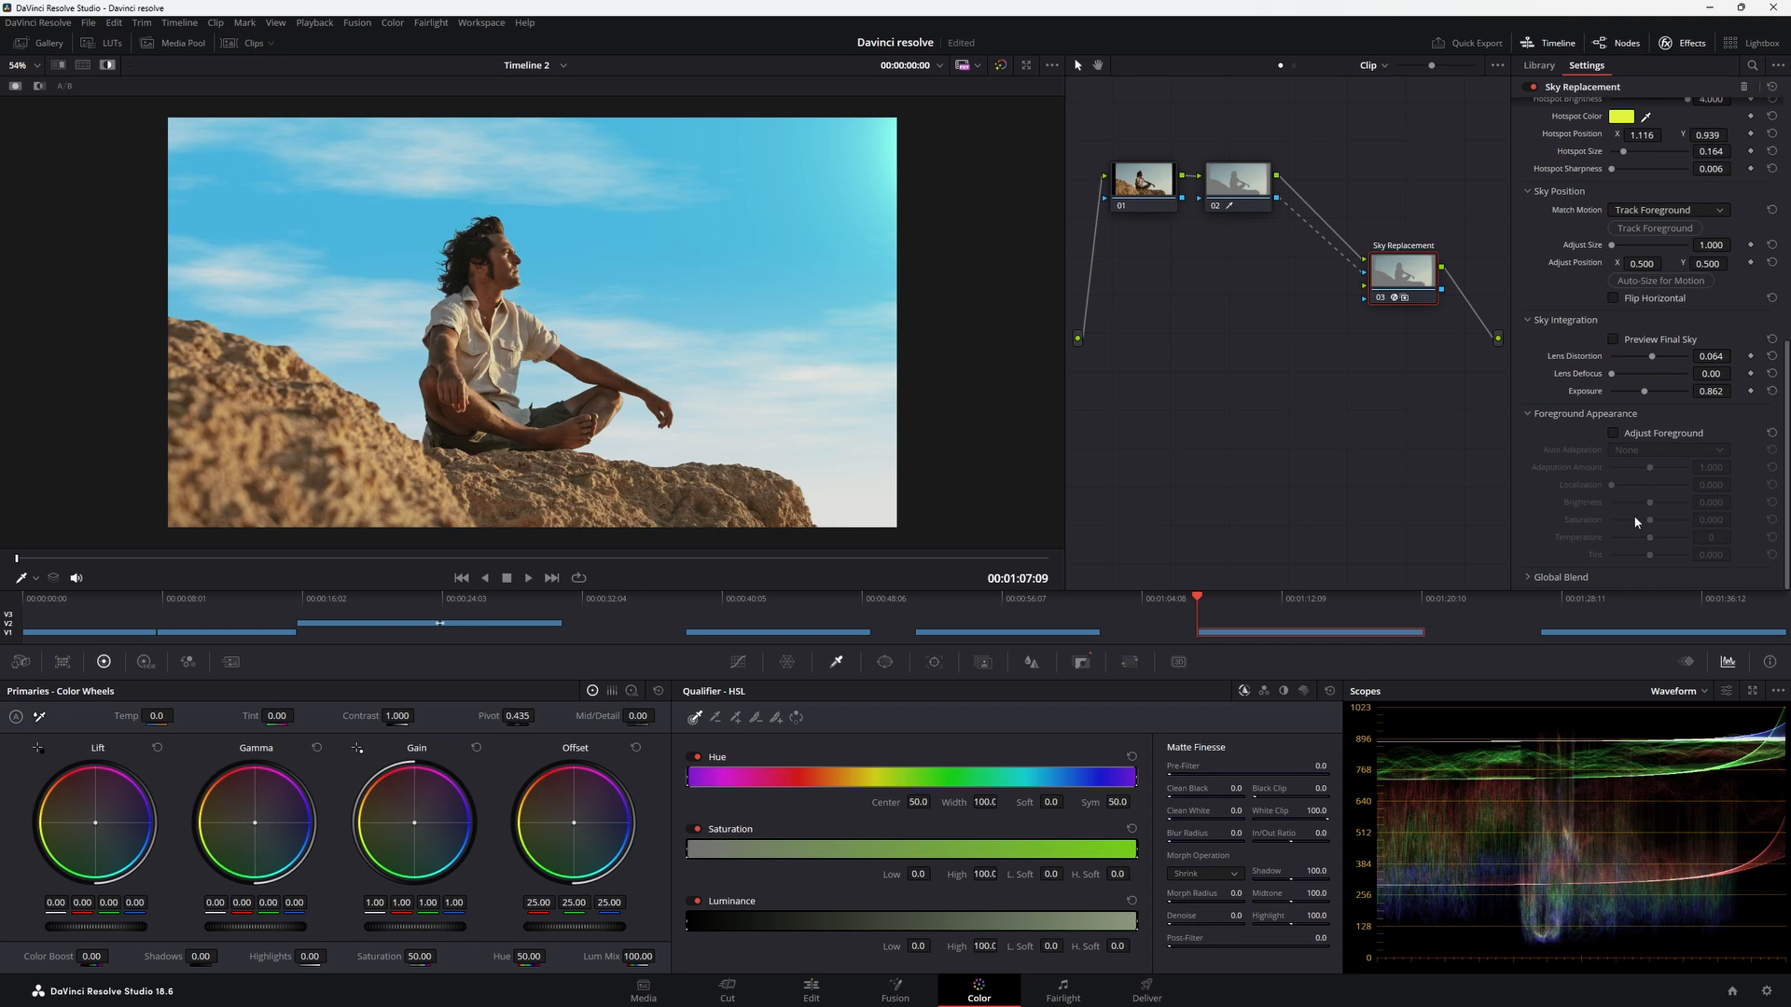
{"action": "left_click", "coordinate": [1613, 434]}
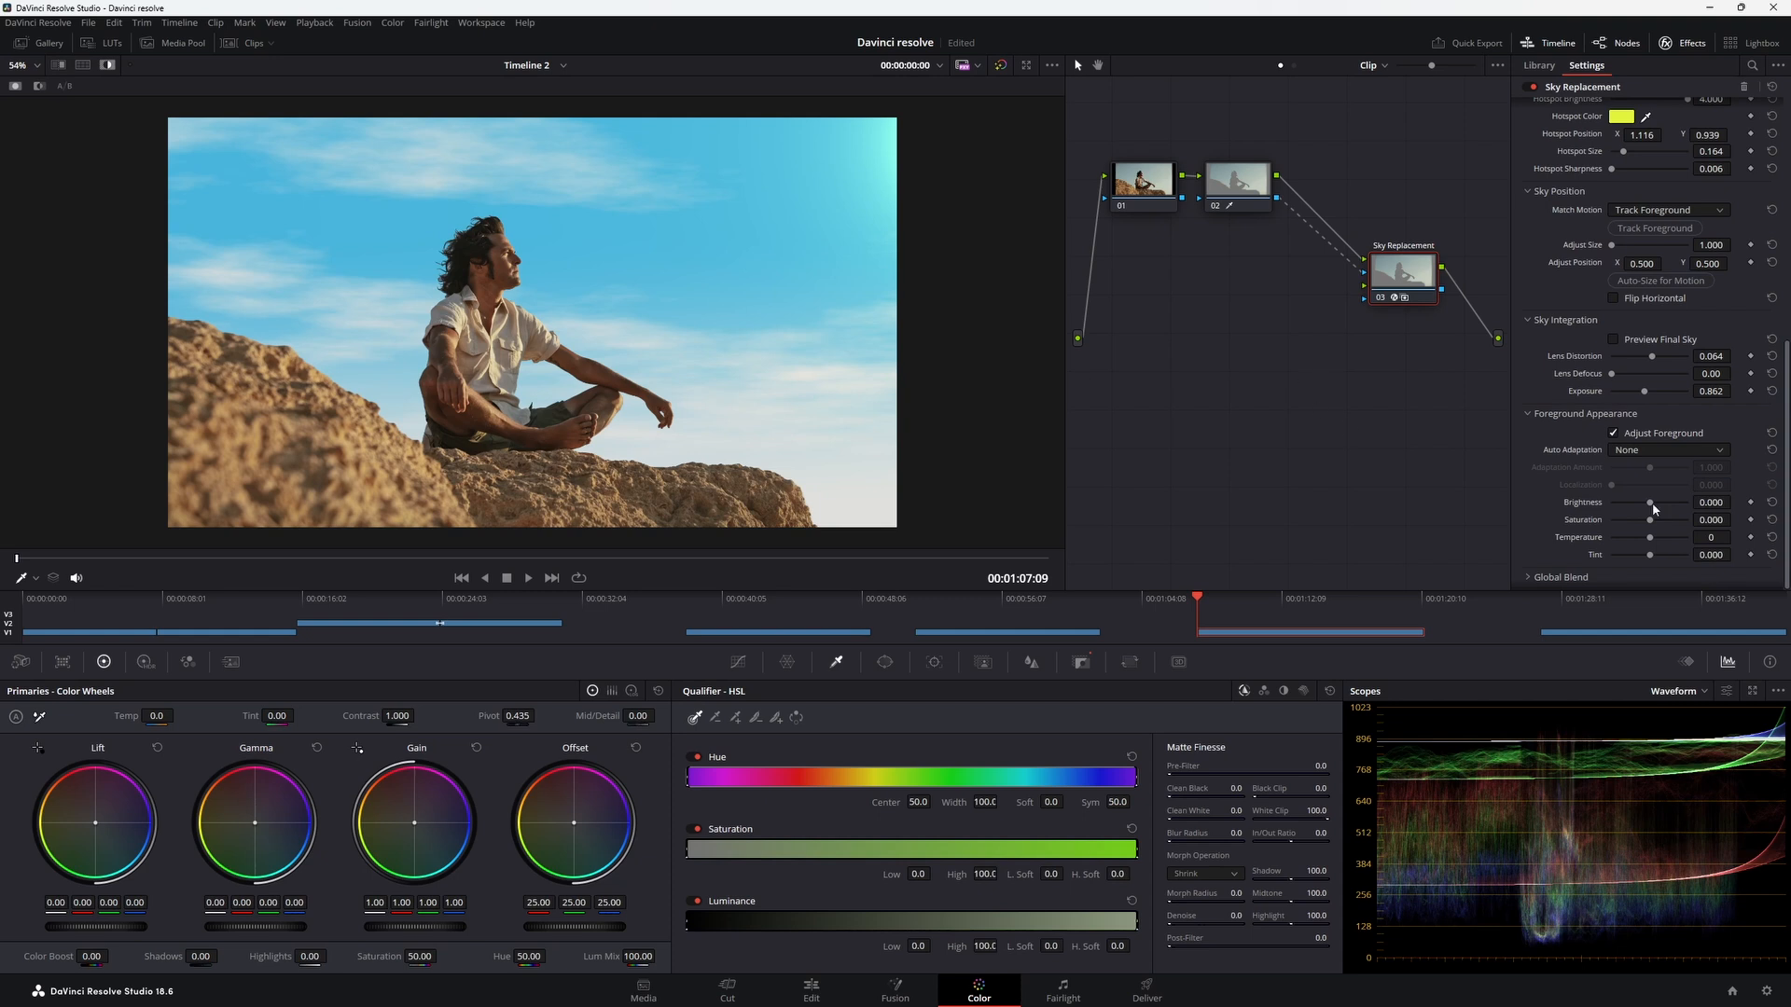
{"action": "left_click_drag", "start_coordinate": [1651, 503], "coordinate": [1693, 513]}
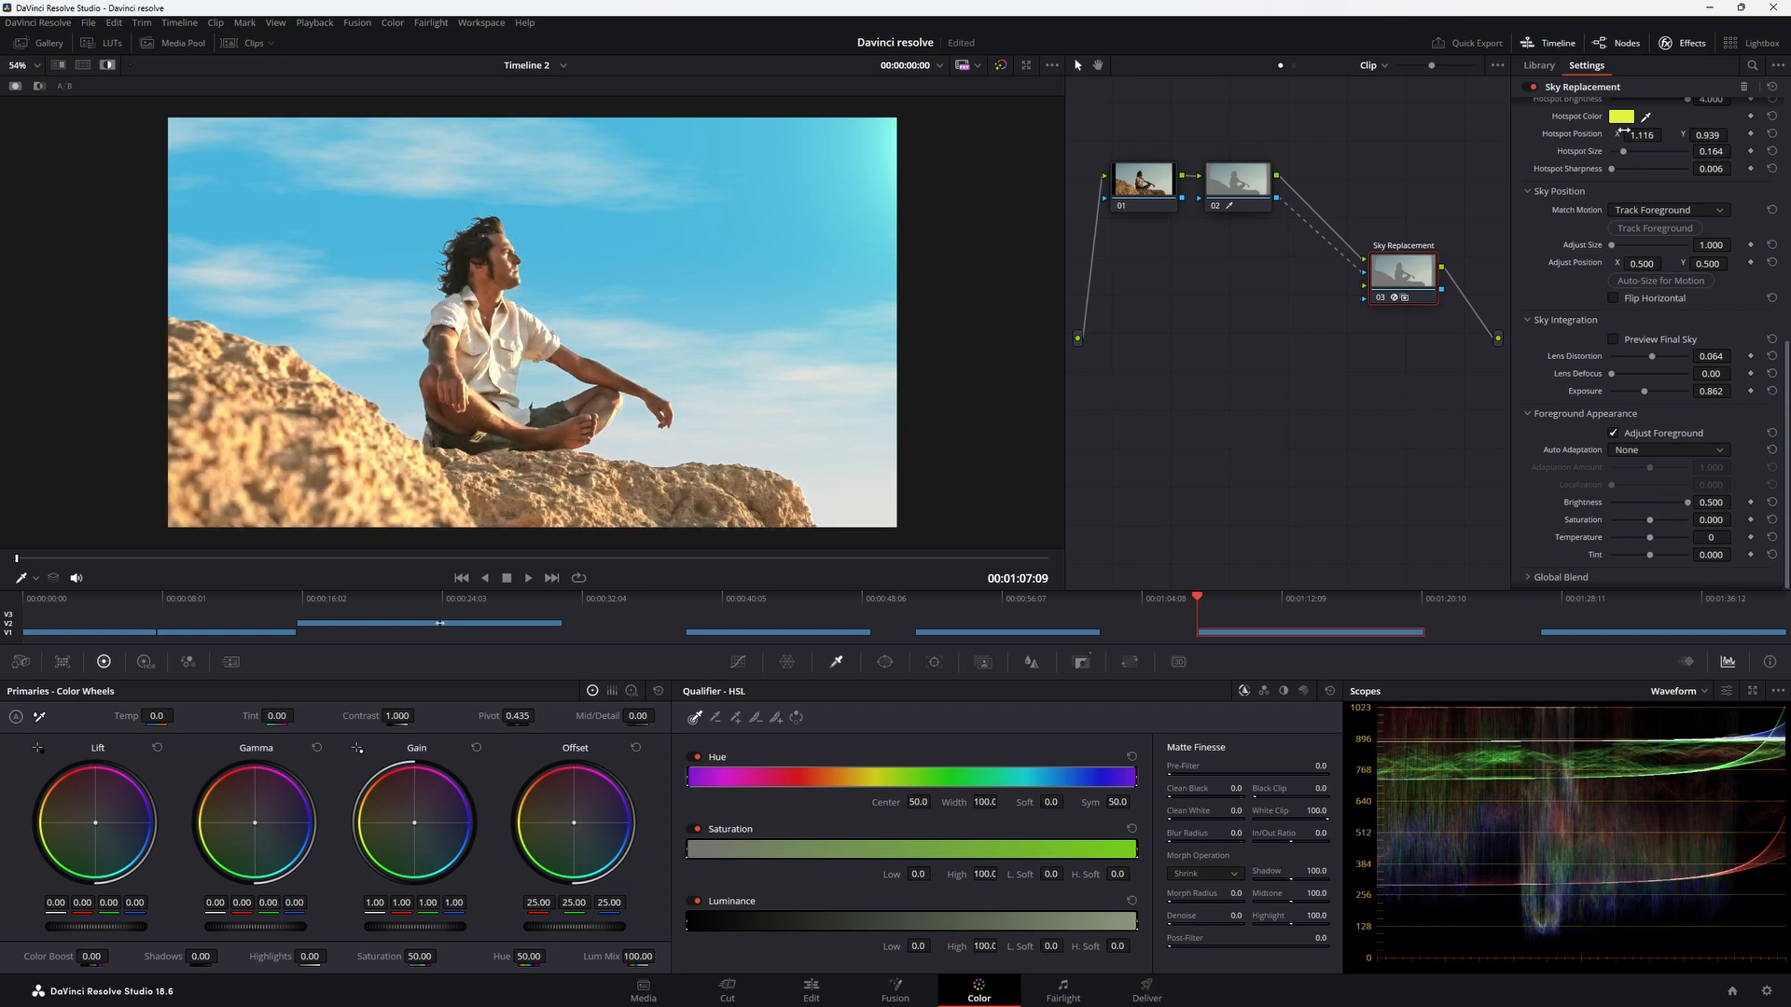
Enlarge the sky's hotspot to Size 0.301 and reset the foreground Brightness to 0.000
{"action": "scroll", "coordinate": [1598, 161], "scroll_direction": "up", "scroll_amount": 2}
{"action": "left_click_drag", "start_coordinate": [1624, 278], "coordinate": [1634, 278]}
{"action": "scroll", "coordinate": [1619, 494], "scroll_direction": "down", "scroll_amount": 2}
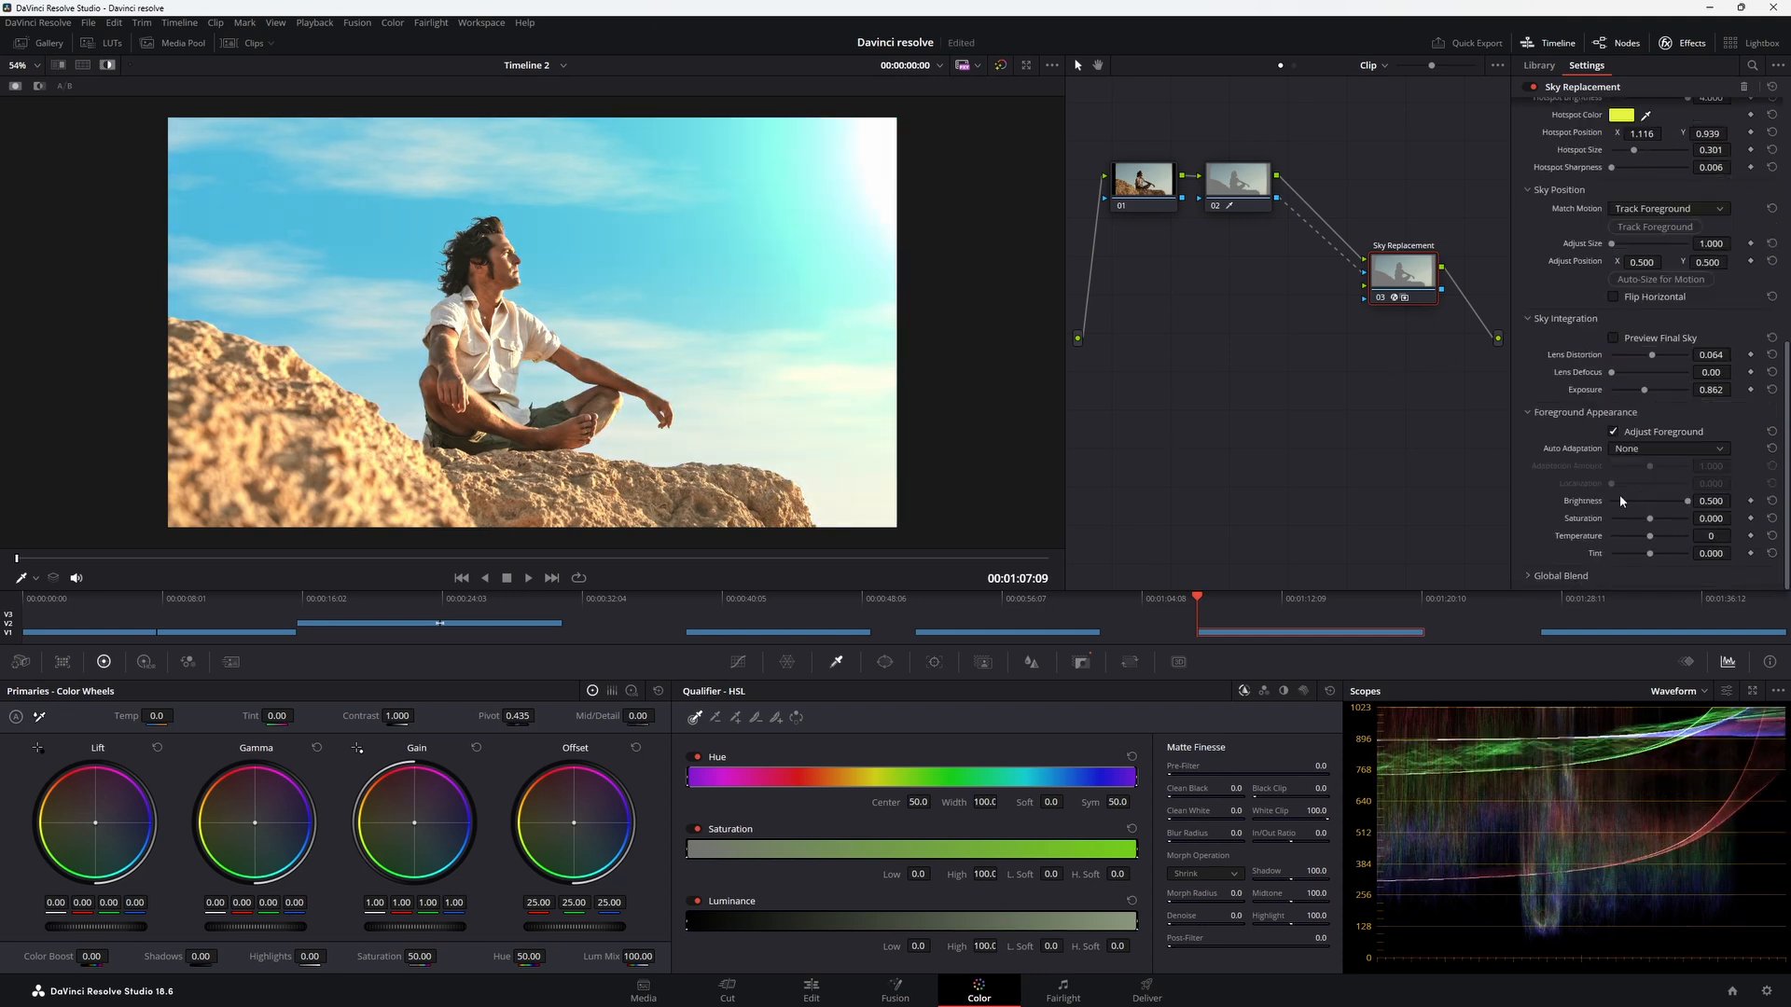
{"action": "double_click", "coordinate": [1586, 501]}
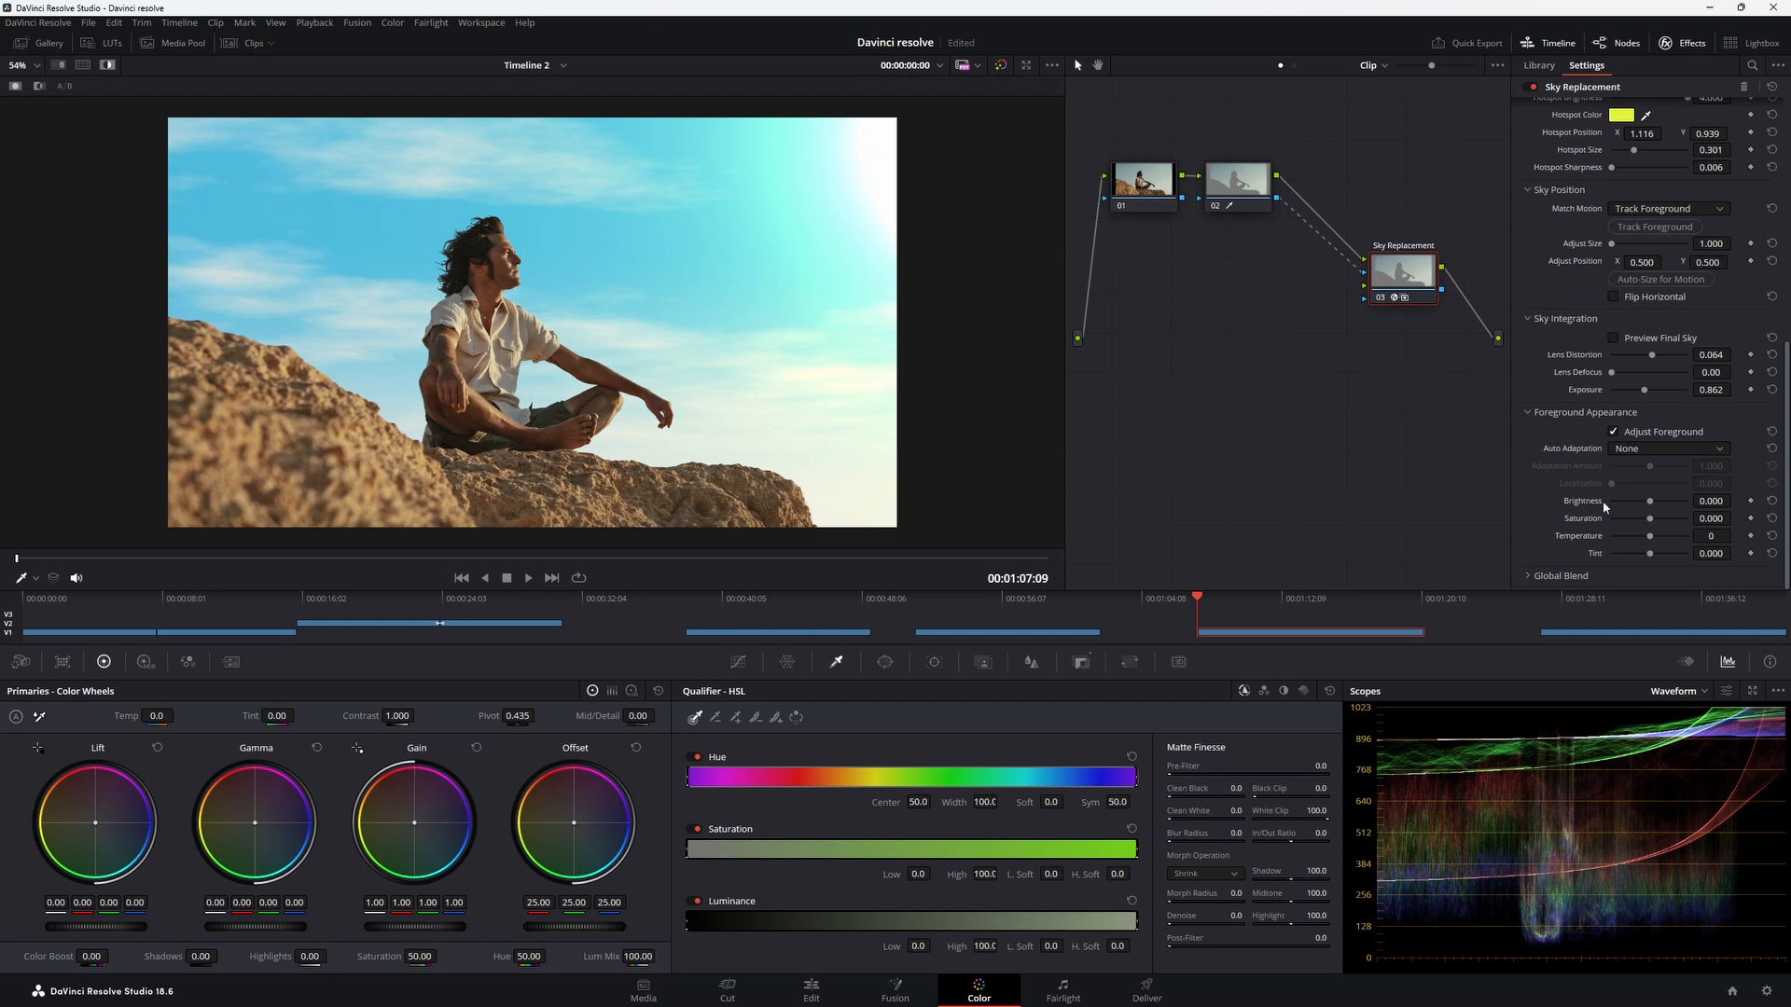
Try the Globally Applied auto adaptation on the foreground with an Adaptation Amount of 0.367
{"action": "left_click", "coordinate": [1648, 450]}
{"action": "left_click", "coordinate": [1650, 482]}
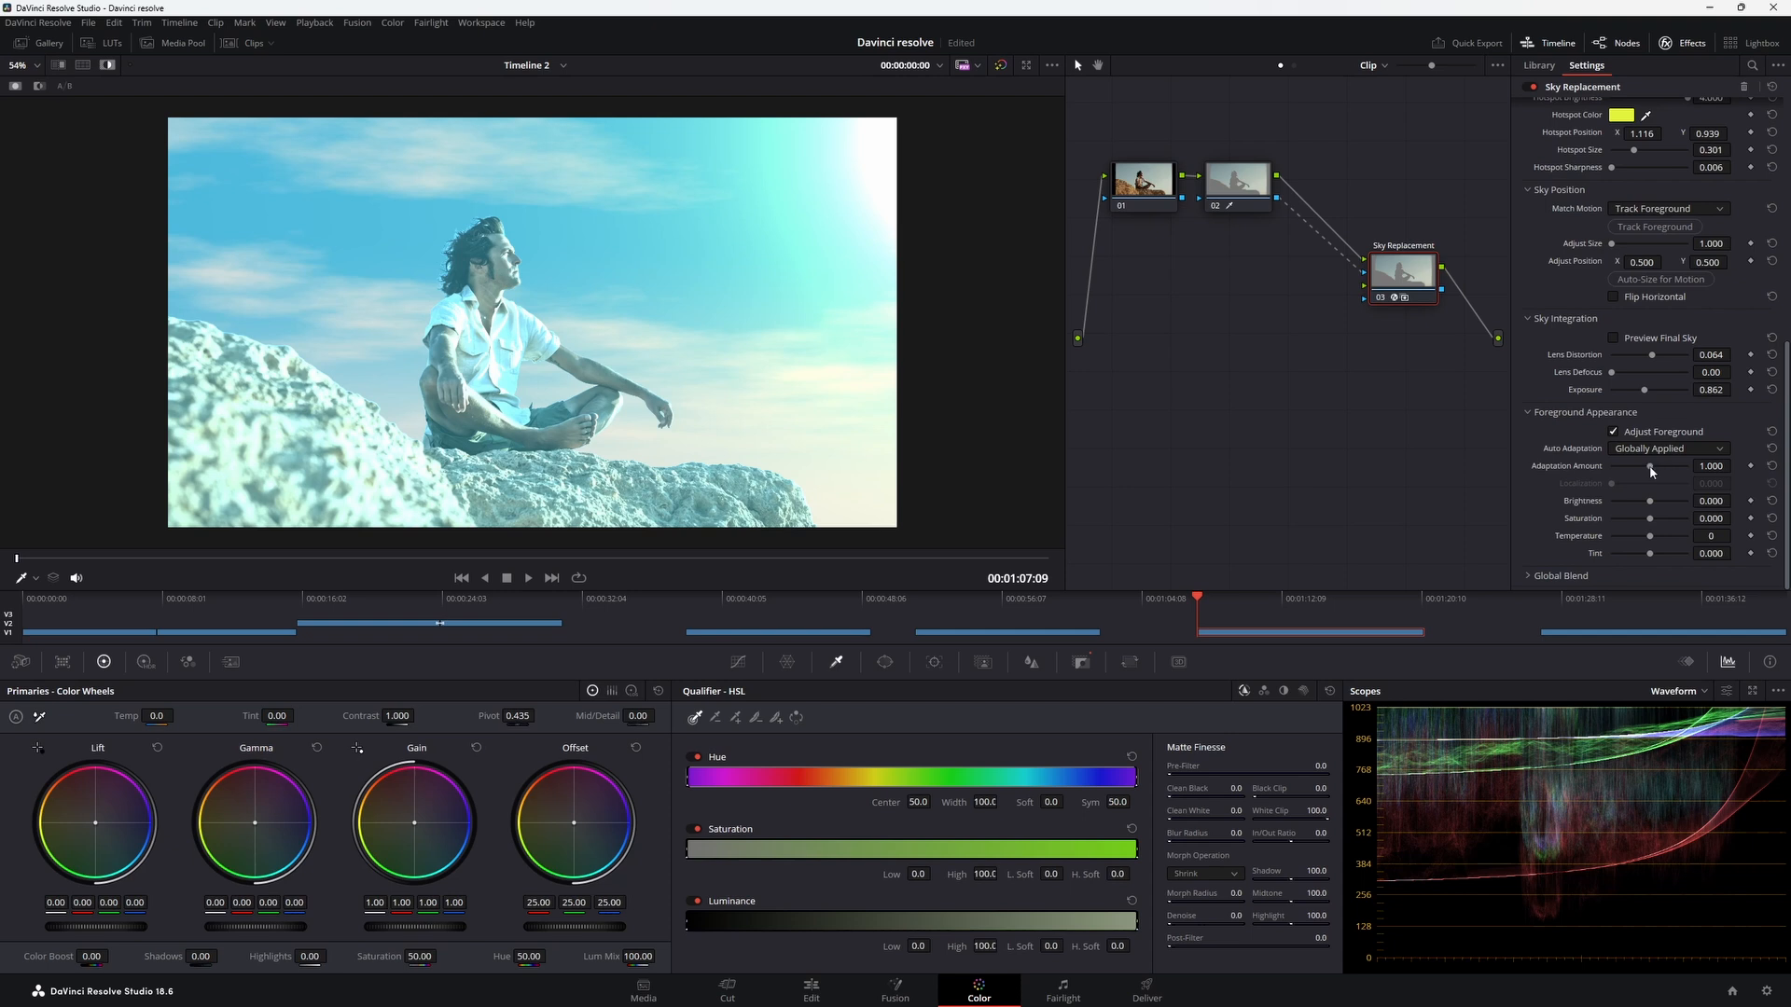
{"action": "left_click_drag", "start_coordinate": [1651, 471], "coordinate": [1624, 472]}
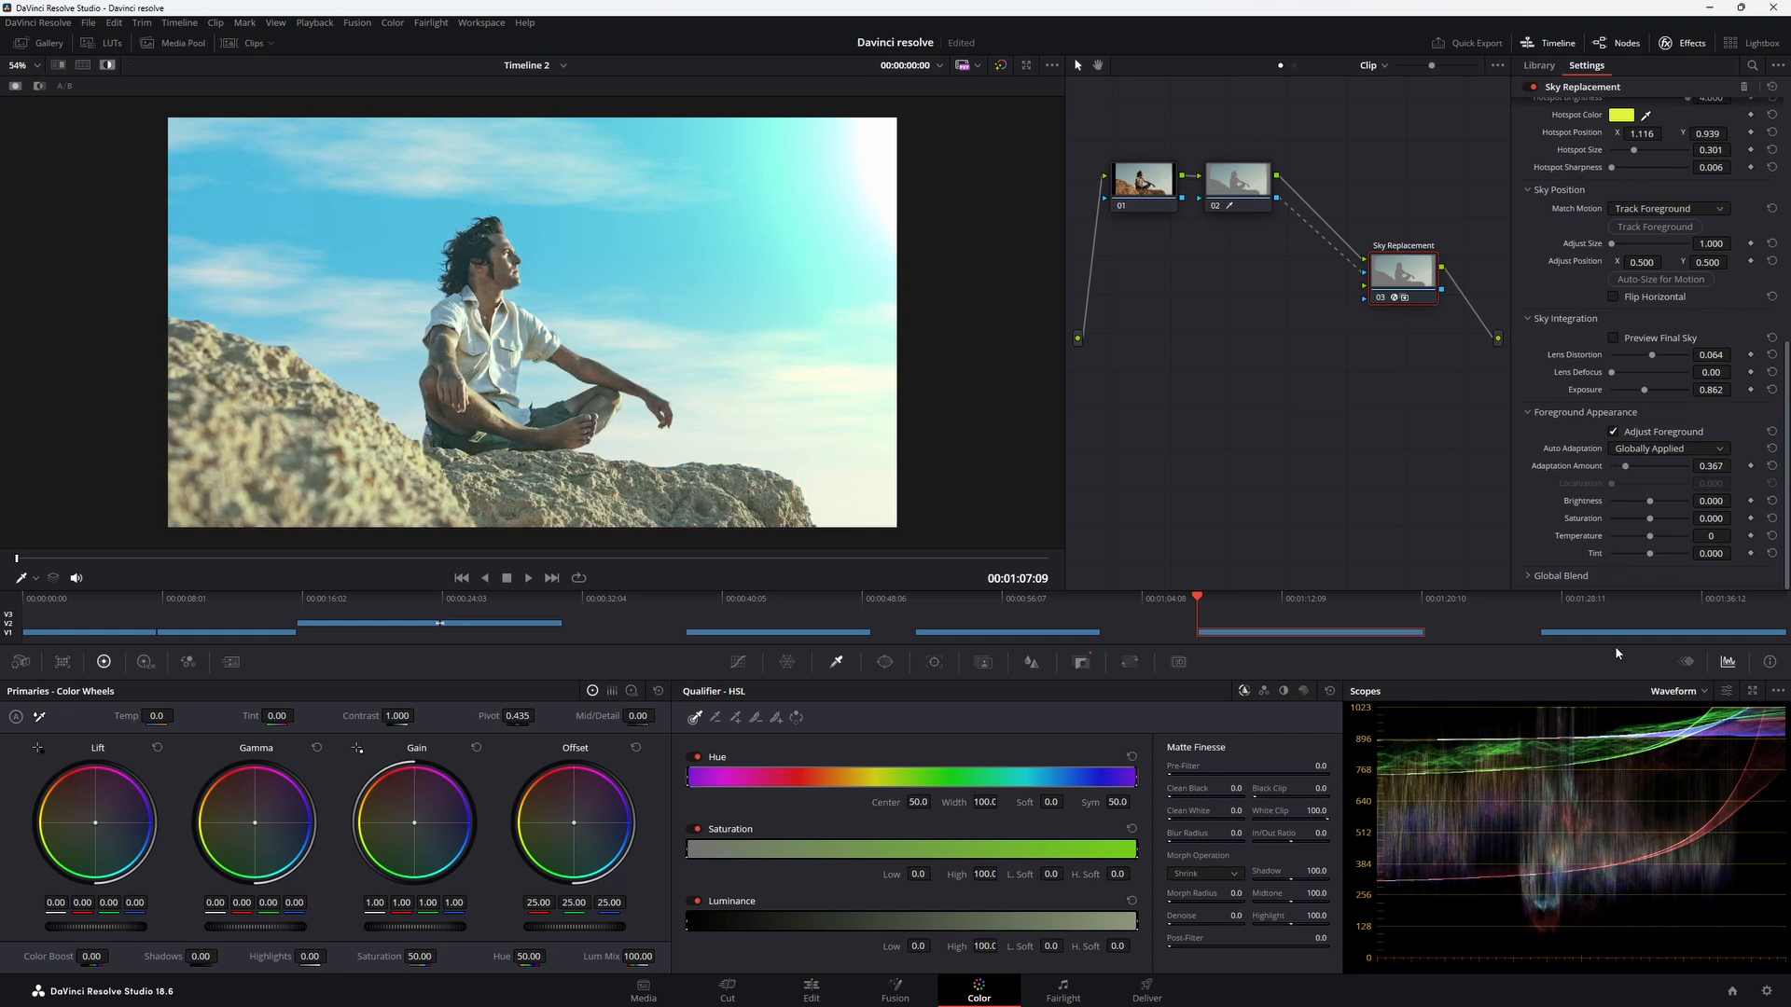
Switch the foreground's Auto Adaptation to Match Horizon and set the Adaptation Amount to 0.495
{"action": "left_click", "coordinate": [1651, 449]}
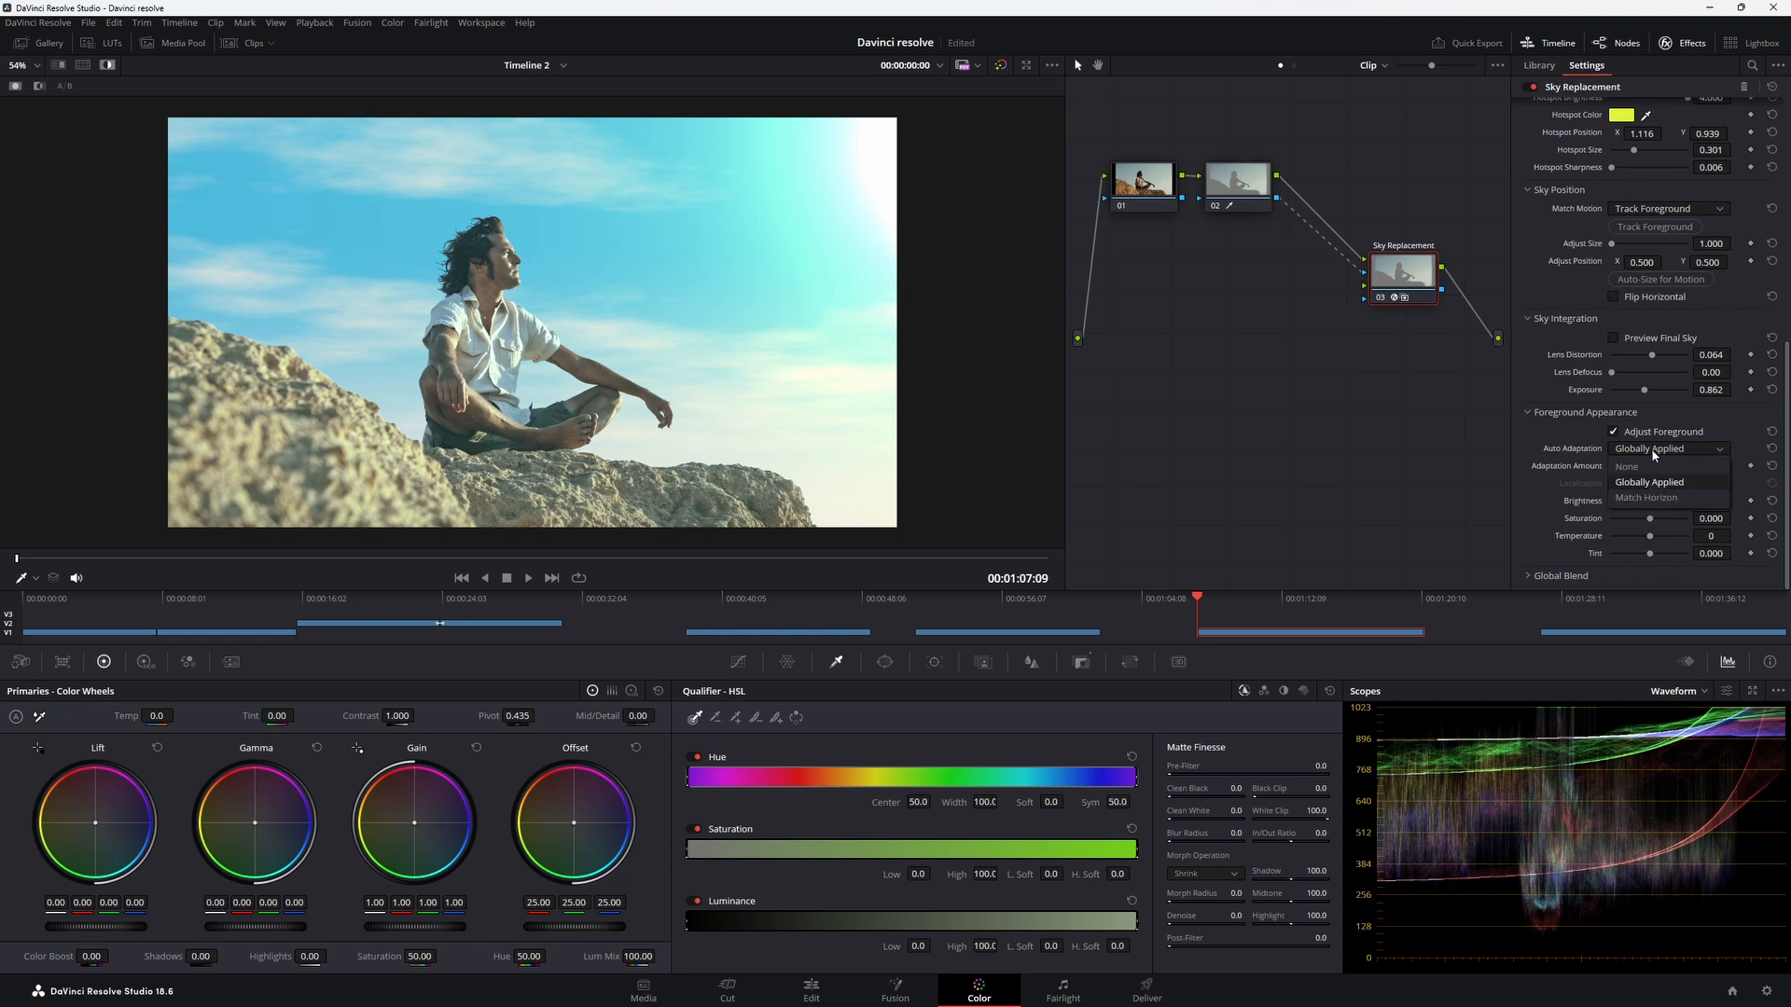
{"action": "left_click", "coordinate": [1649, 498]}
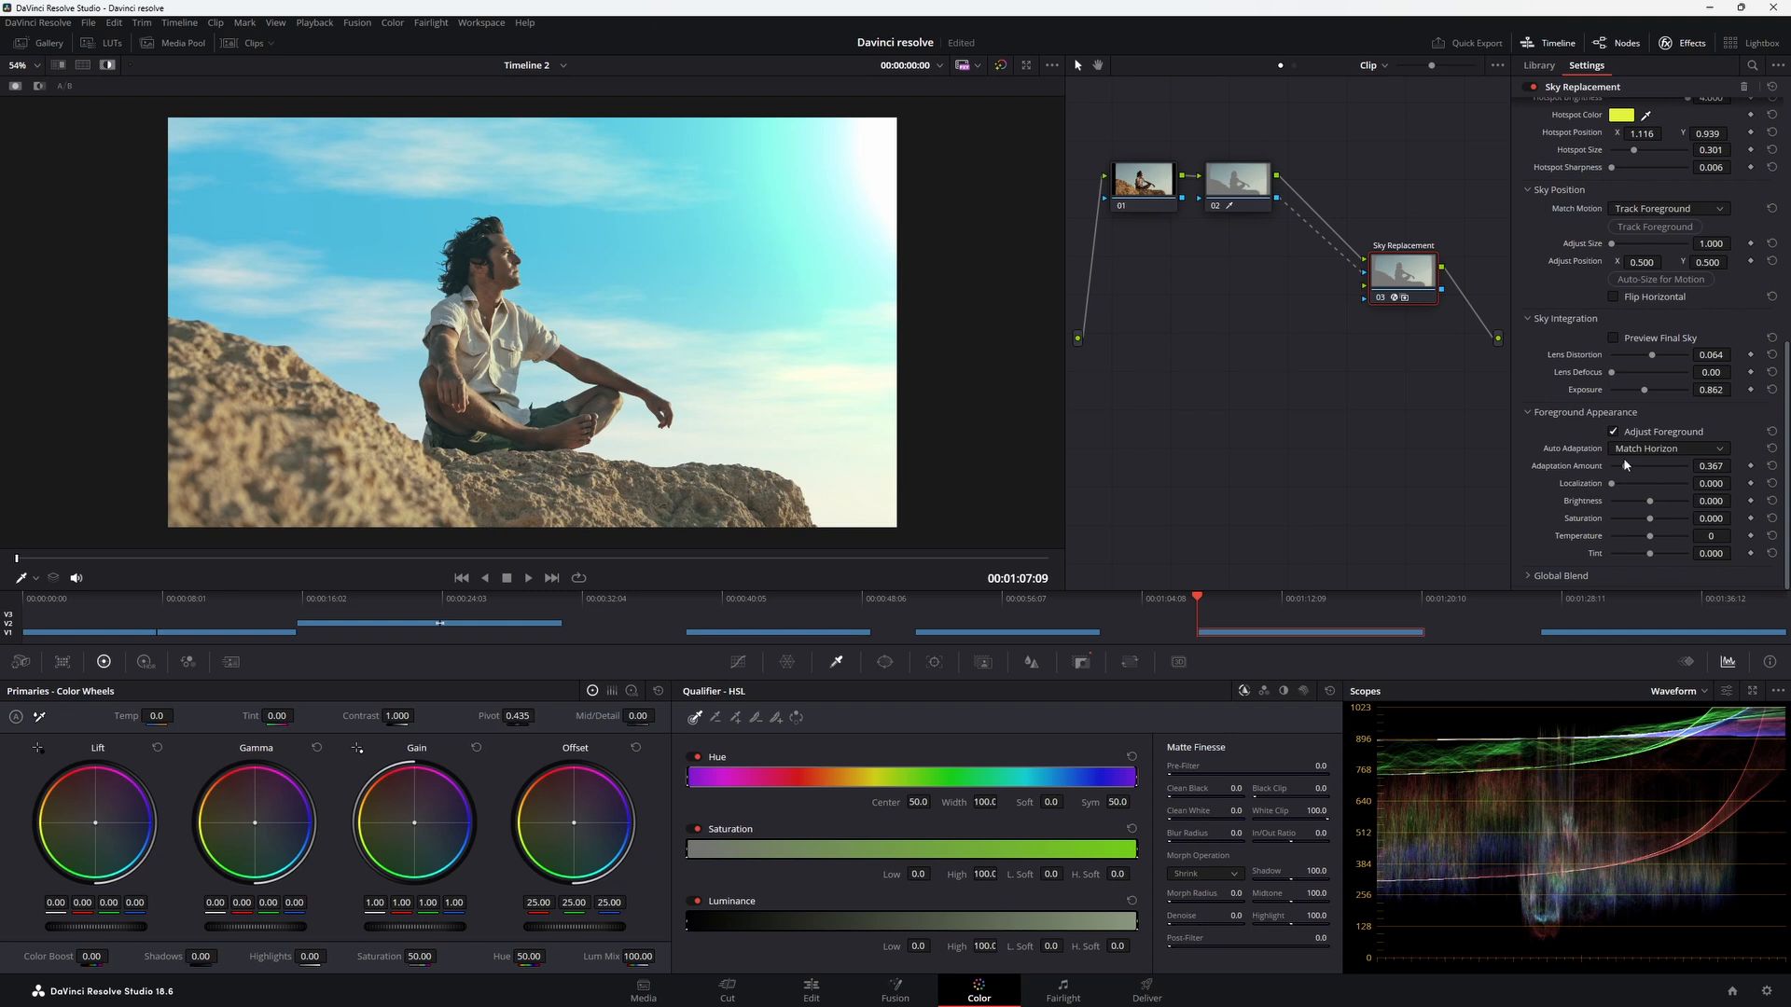
{"action": "left_click_drag", "start_coordinate": [1625, 464], "coordinate": [1642, 472]}
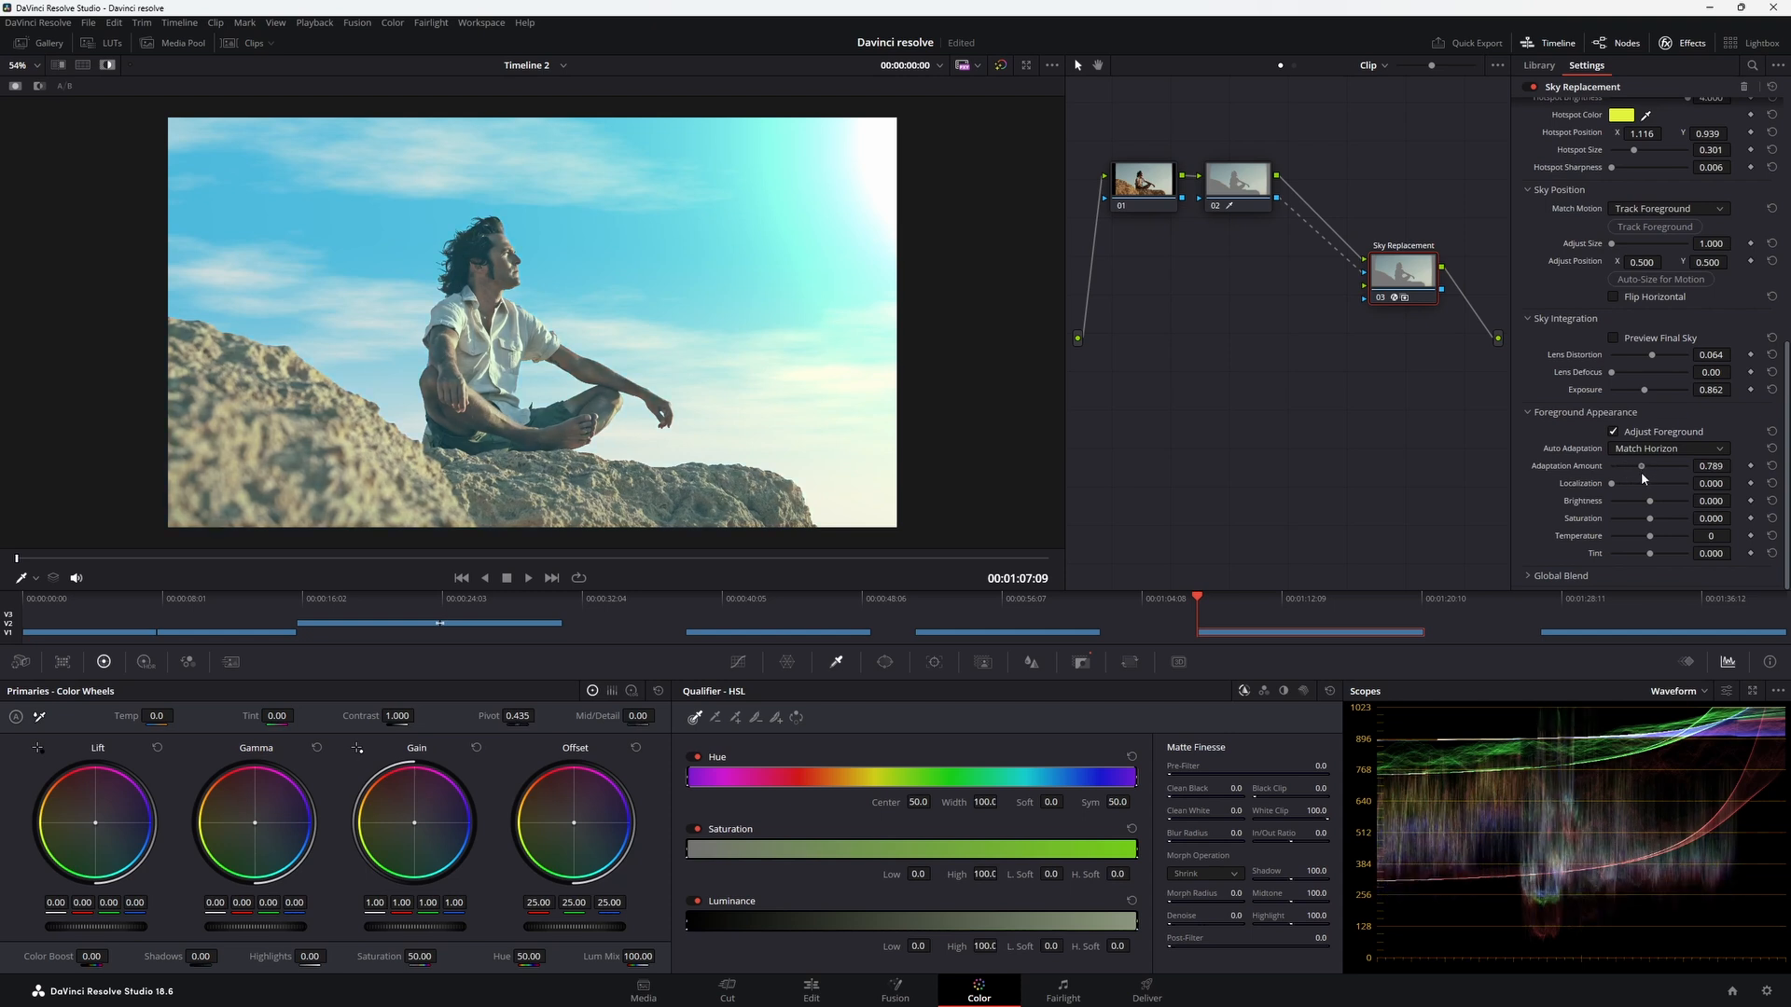
{"action": "double_click", "coordinate": [1564, 472]}
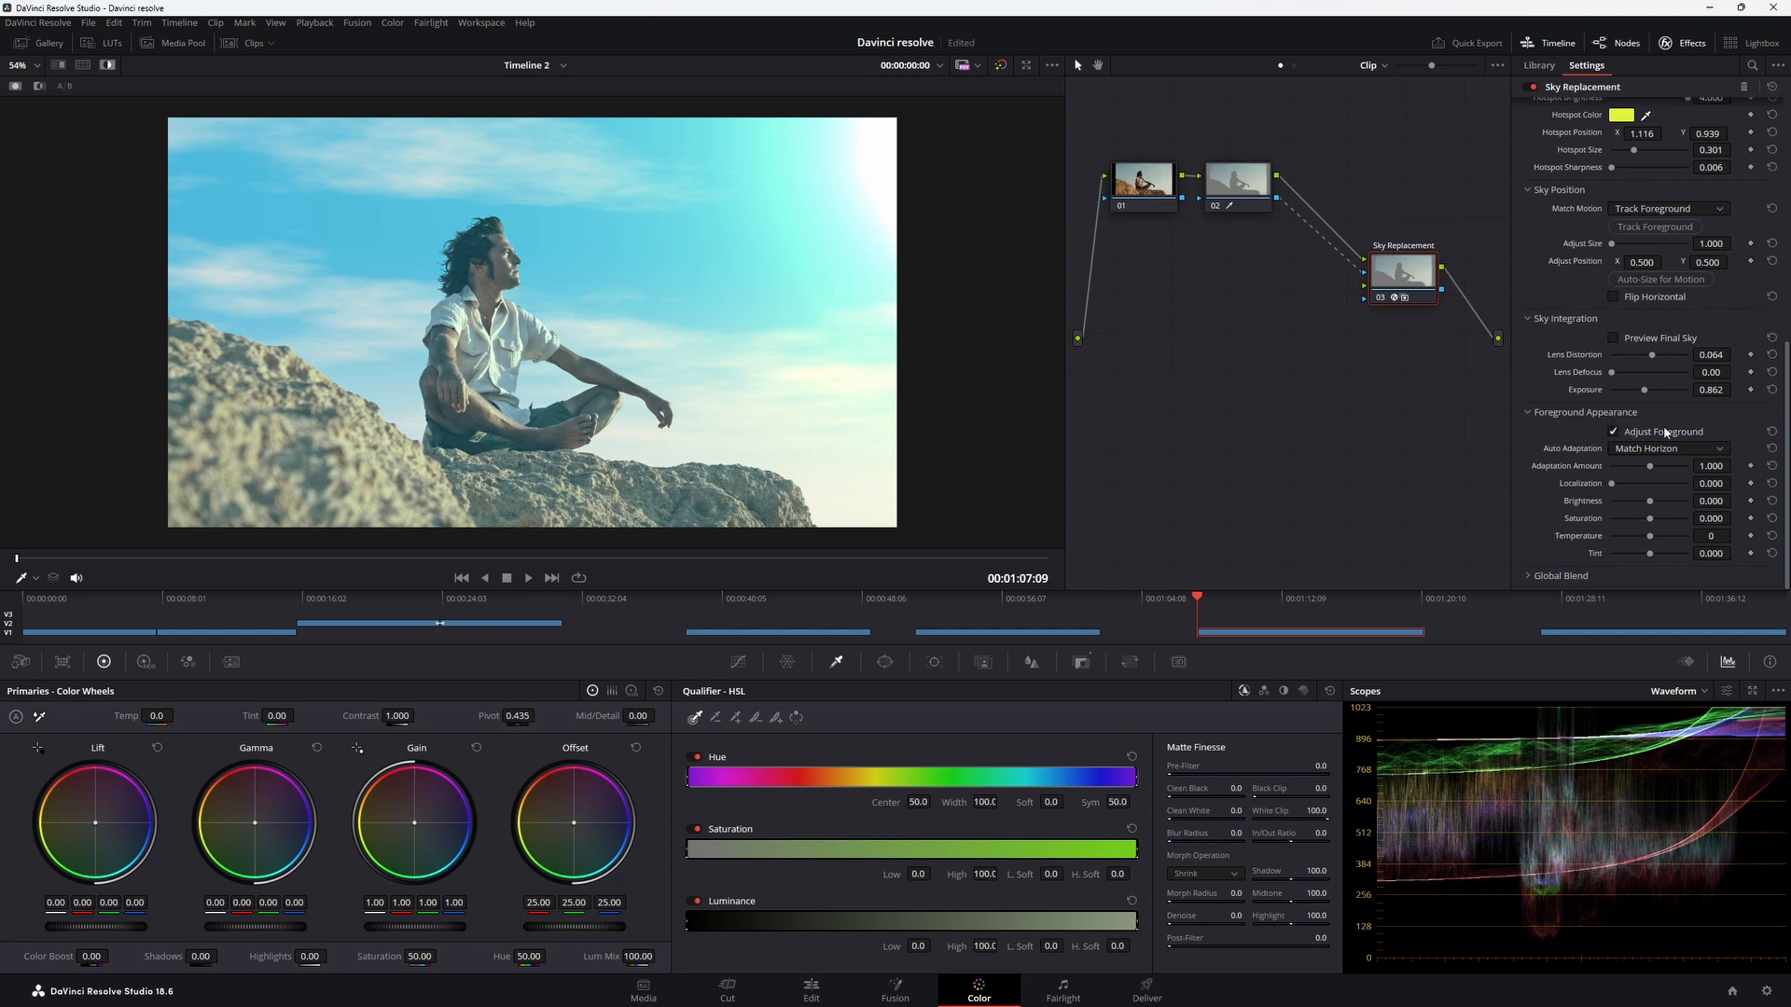
{"action": "left_click_drag", "start_coordinate": [1649, 471], "coordinate": [1631, 473]}
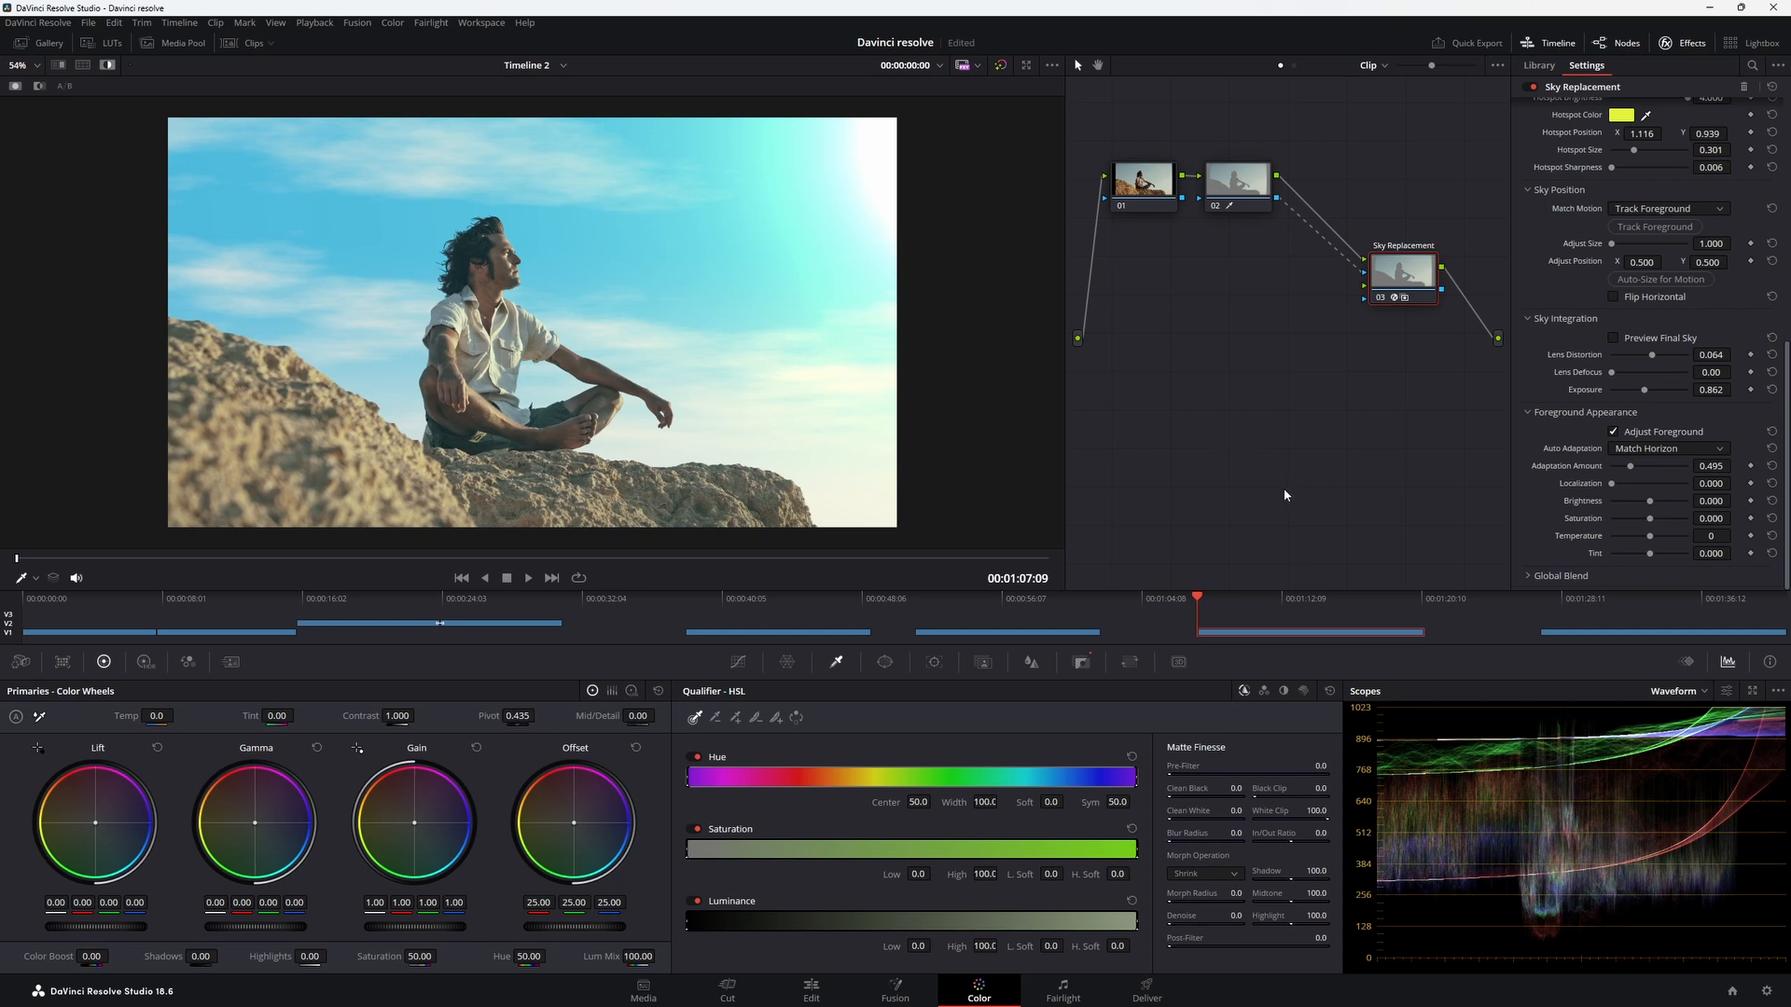
Add the sunset_-_8451 clip from the sky bin to the node graph and connect it to the Sky Replacement node as the sky source
{"action": "left_click", "coordinate": [185, 43]}
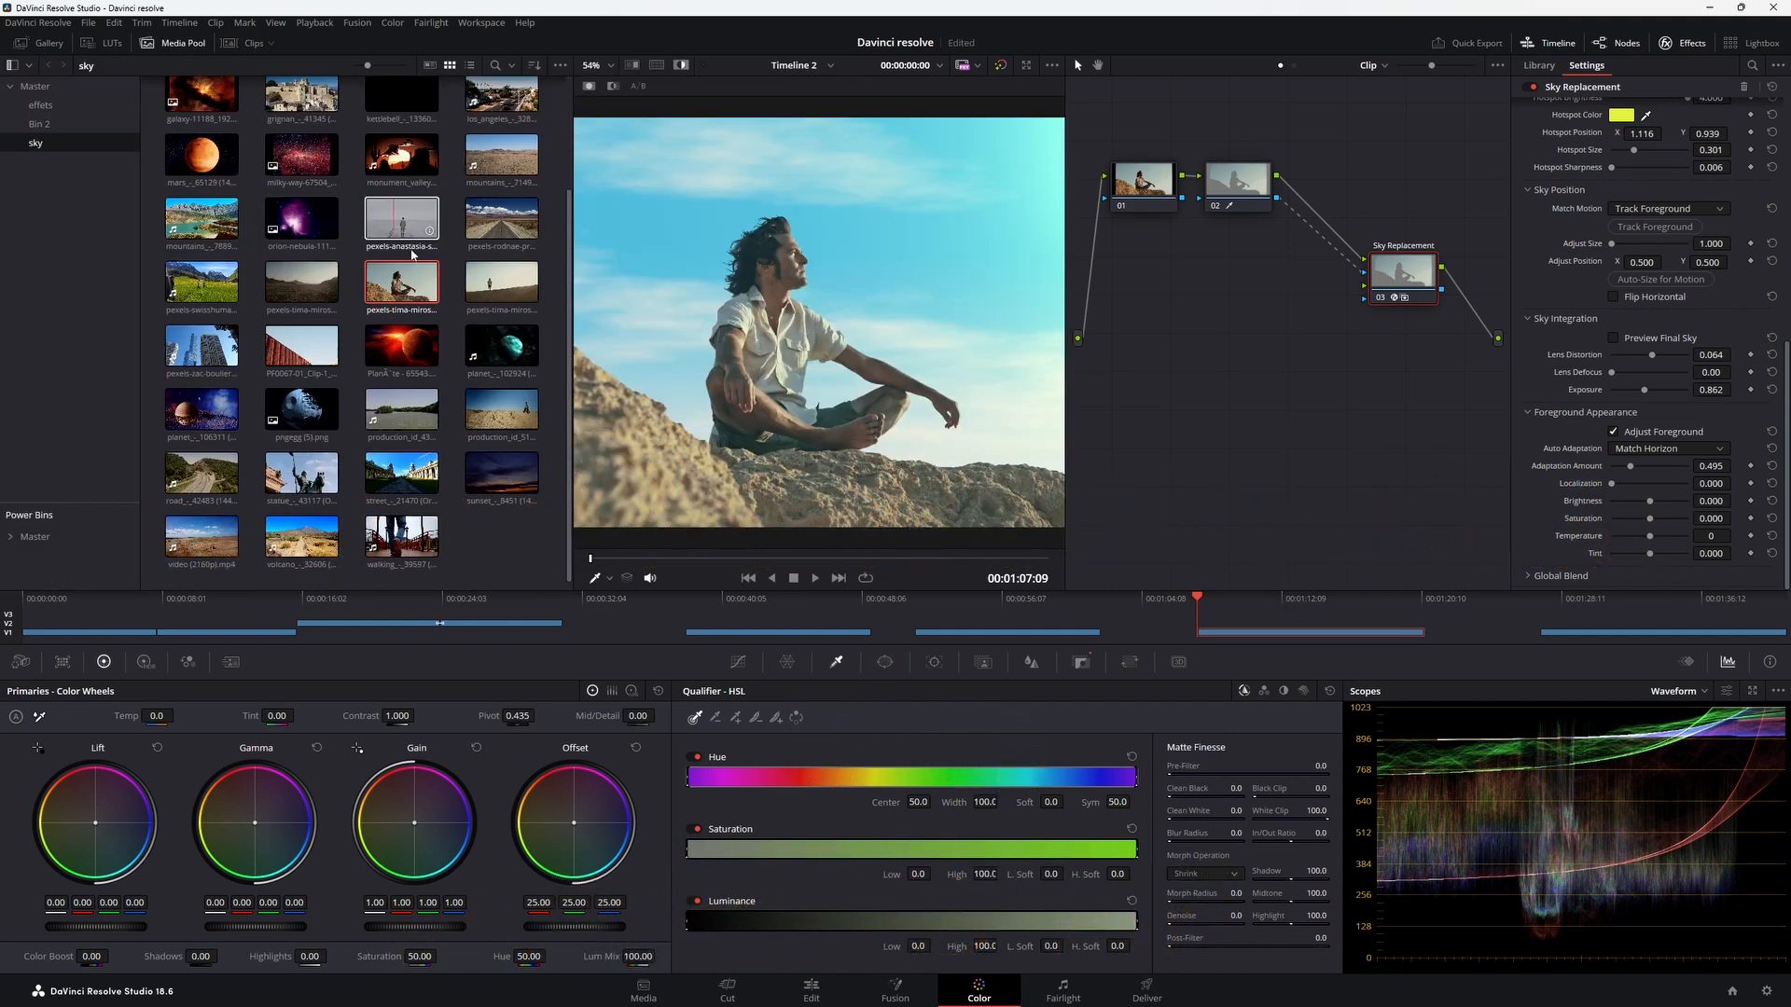
{"action": "left_click_drag", "start_coordinate": [502, 473], "coordinate": [1173, 471]}
{"action": "left_click", "coordinate": [185, 42]}
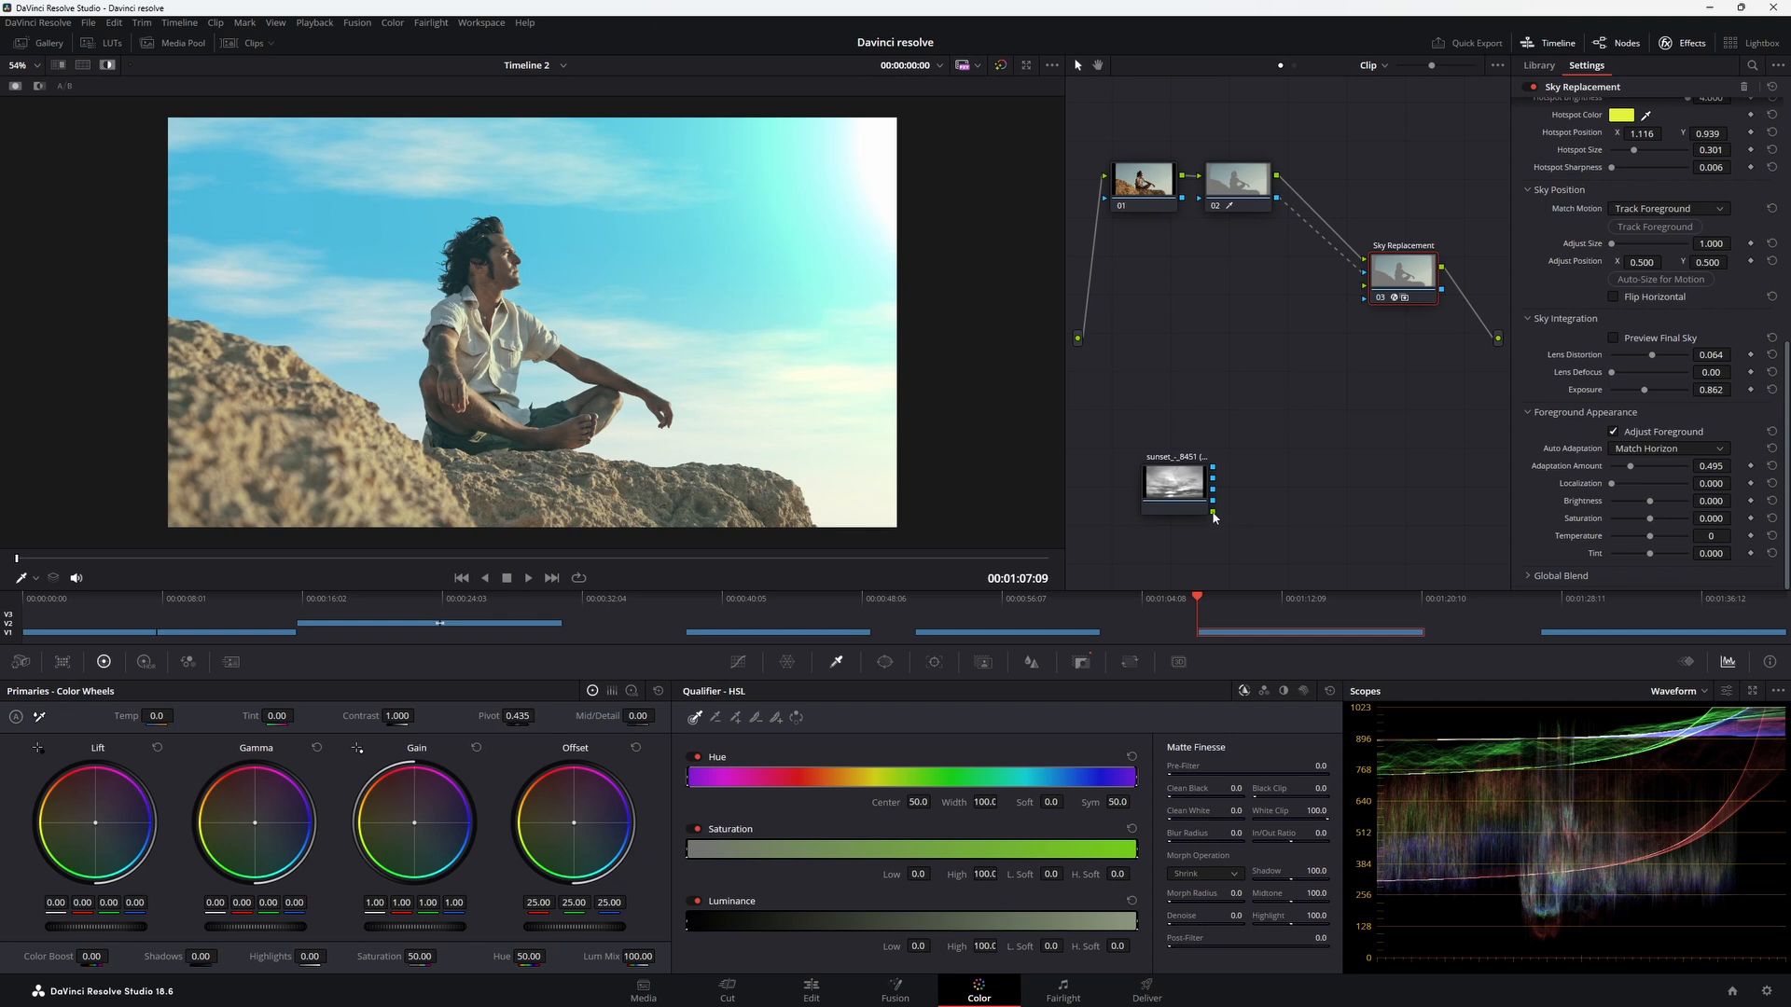
{"action": "left_click_drag", "start_coordinate": [1213, 510], "coordinate": [1364, 287]}
Turn off the artificial sky by setting Hotspot Brightness, Cloud Opacity and Sky Opacity to 0.000, and check the clip in playback
{"action": "scroll", "coordinate": [1707, 390], "scroll_direction": "up", "scroll_amount": 4}
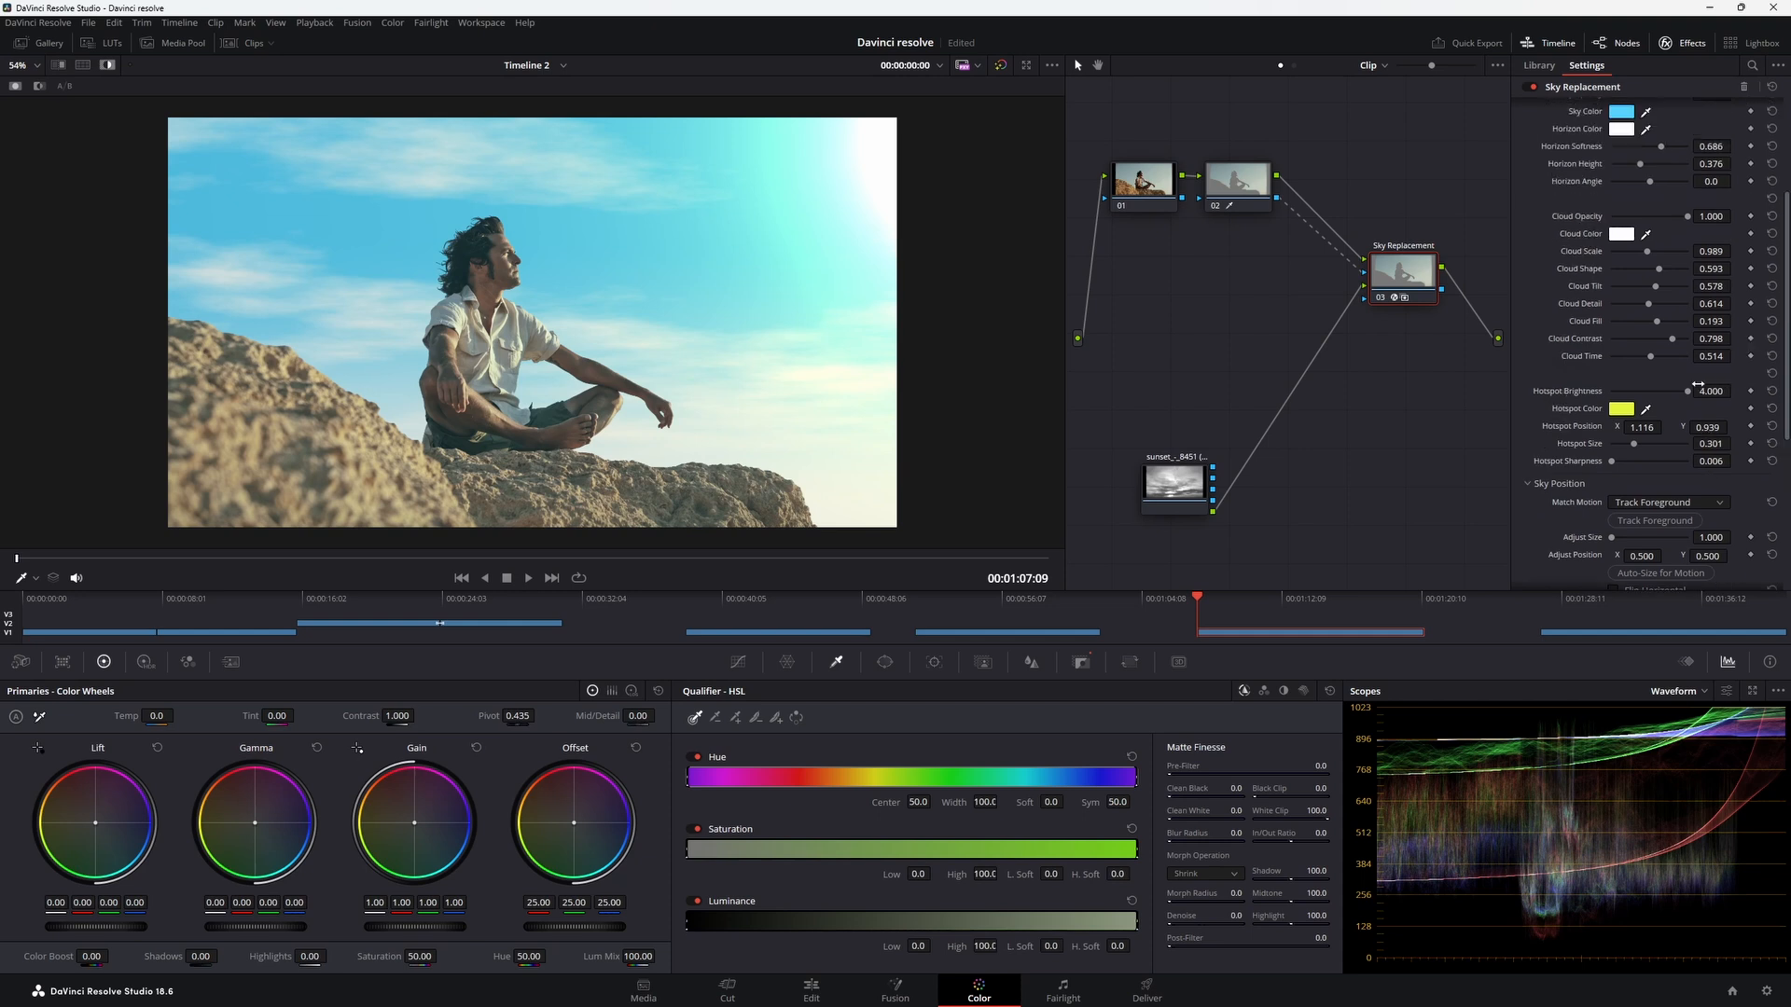
{"action": "left_click_drag", "start_coordinate": [1685, 393], "coordinate": [1479, 403]}
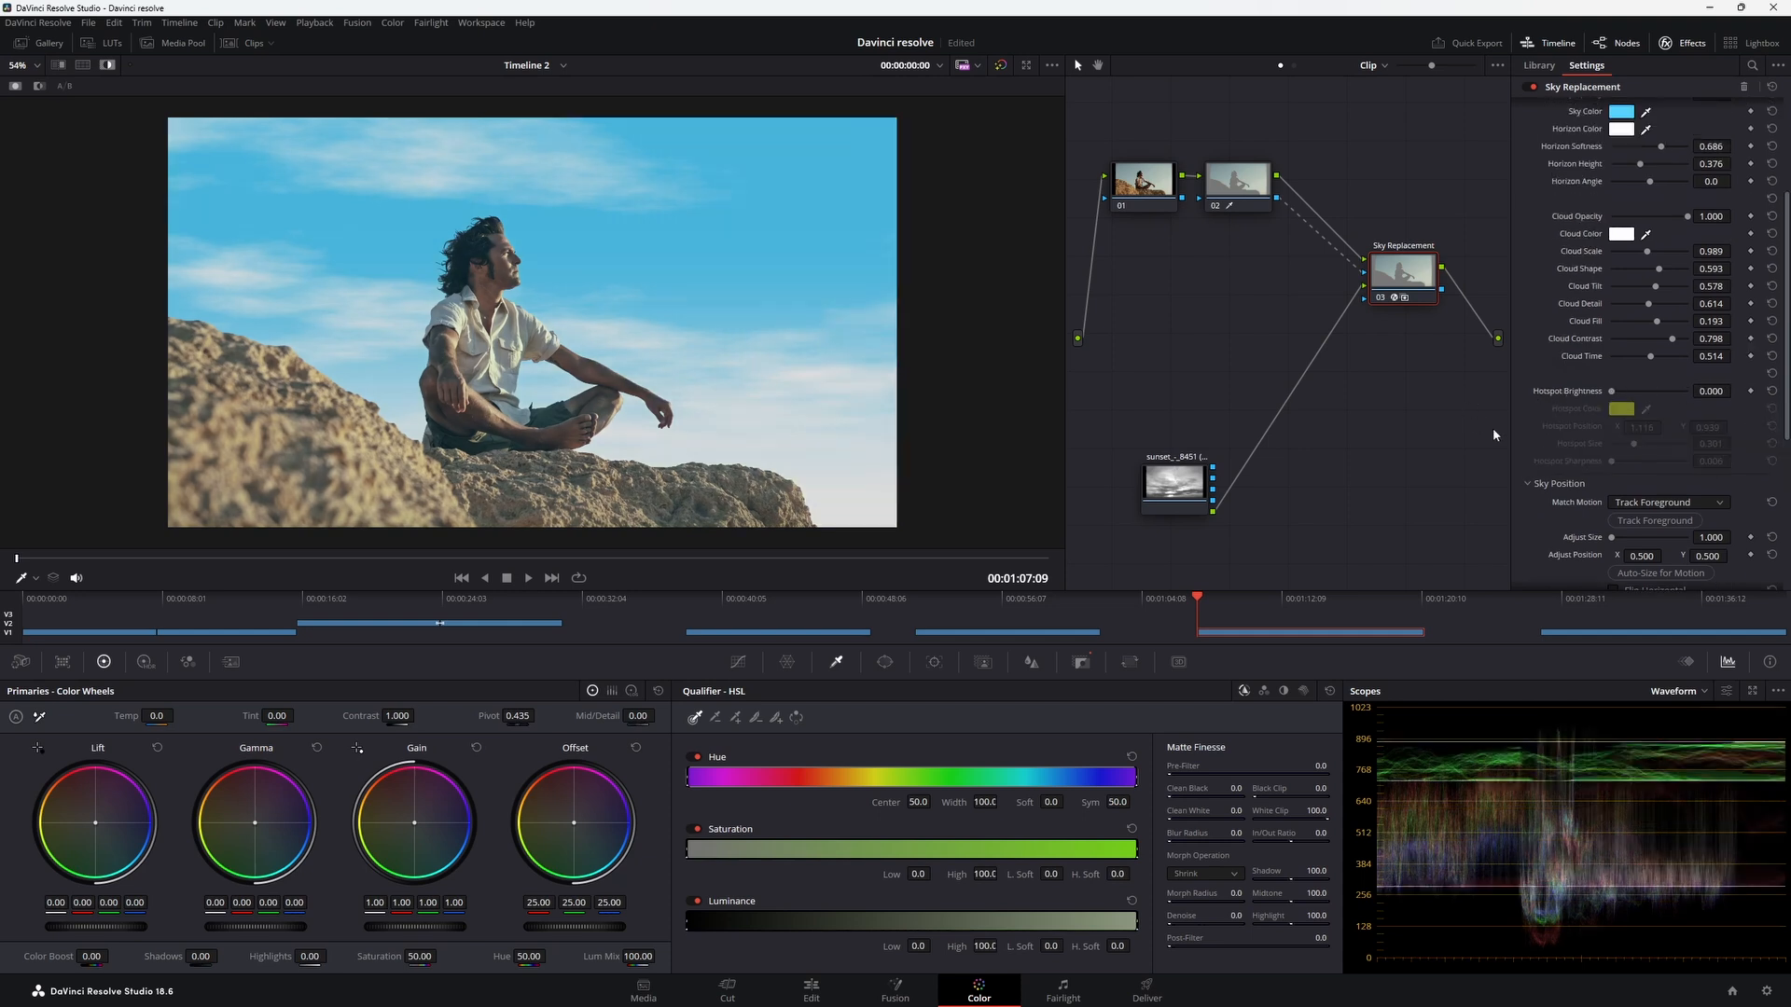
{"action": "left_click_drag", "start_coordinate": [1690, 222], "coordinate": [1546, 229]}
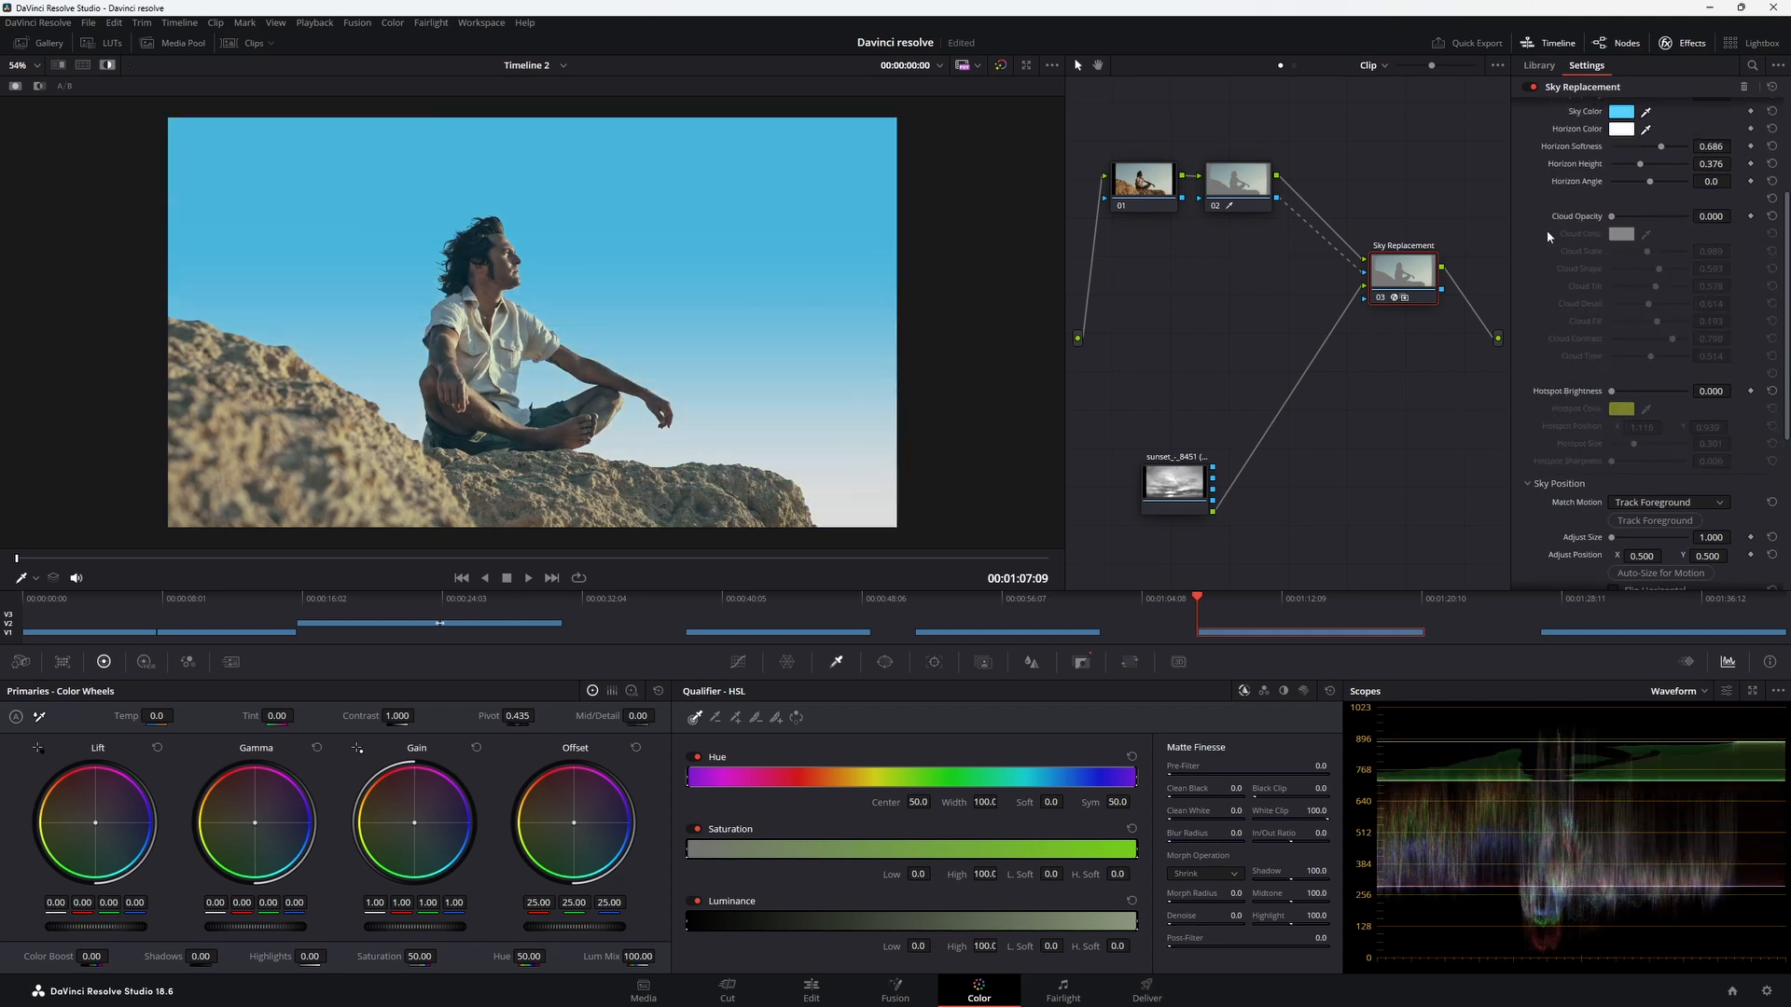
{"action": "scroll", "coordinate": [1586, 230], "scroll_direction": "up", "scroll_amount": 3}
{"action": "left_click_drag", "start_coordinate": [1668, 220], "coordinate": [1571, 239]}
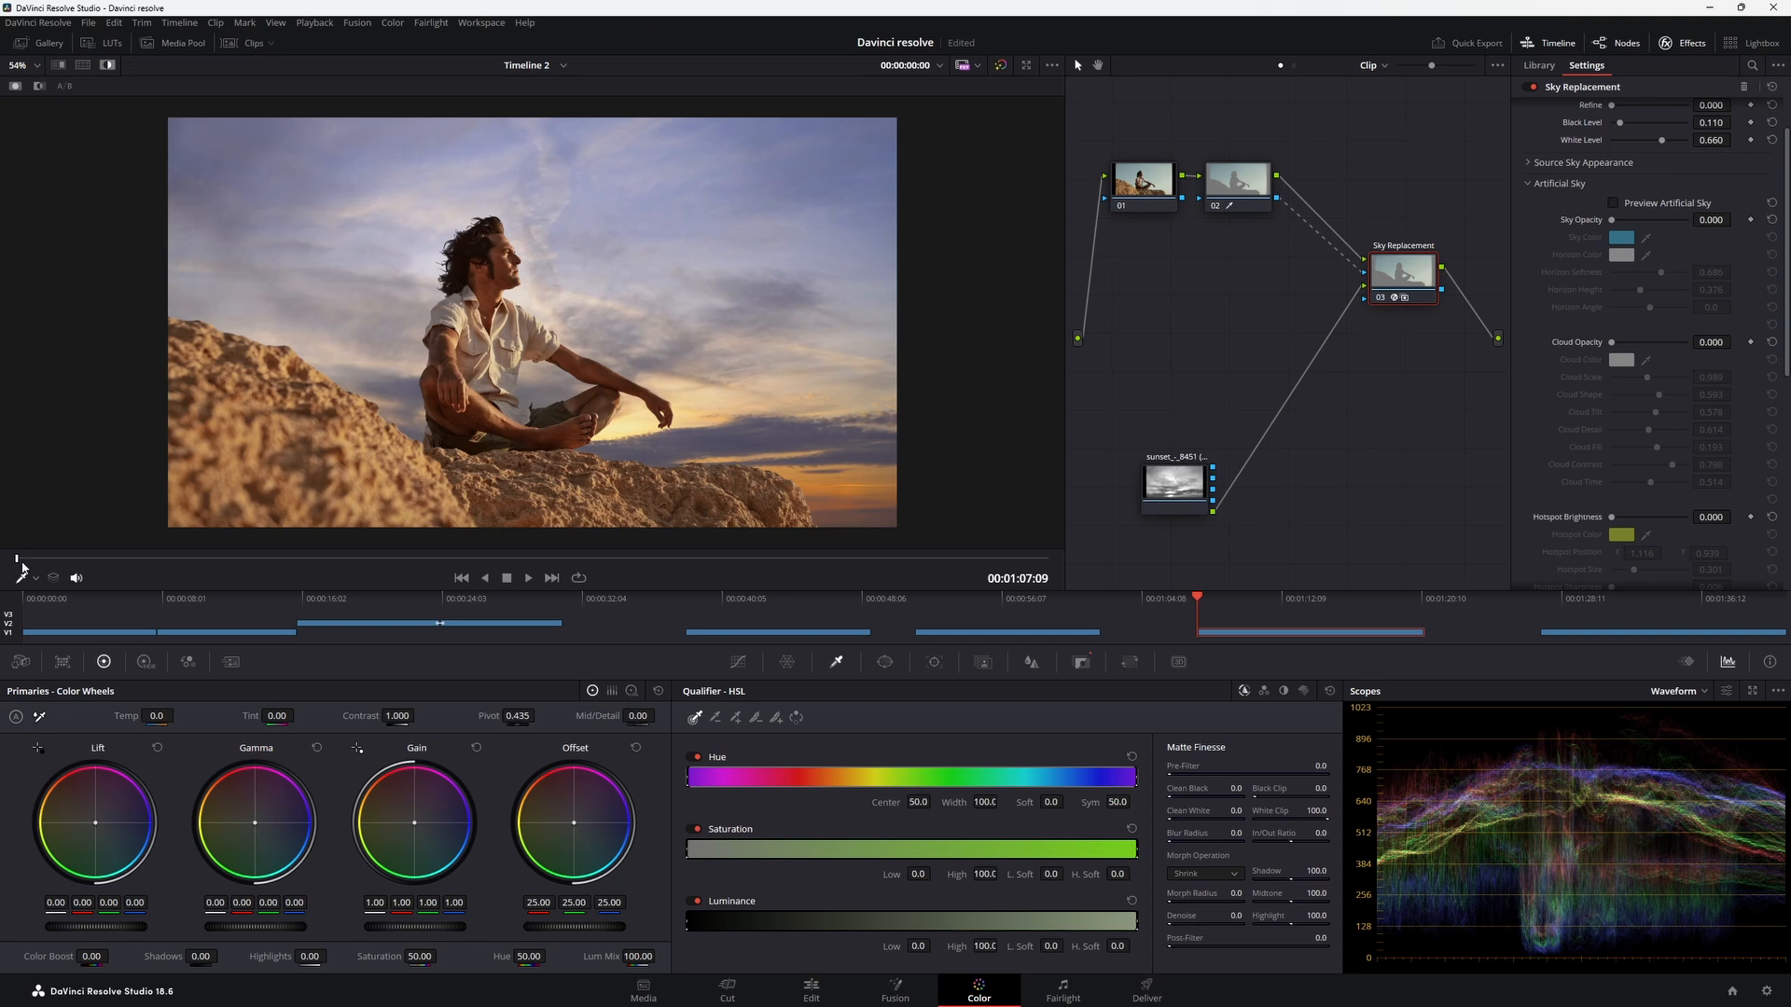
{"action": "left_click", "coordinate": [506, 577]}
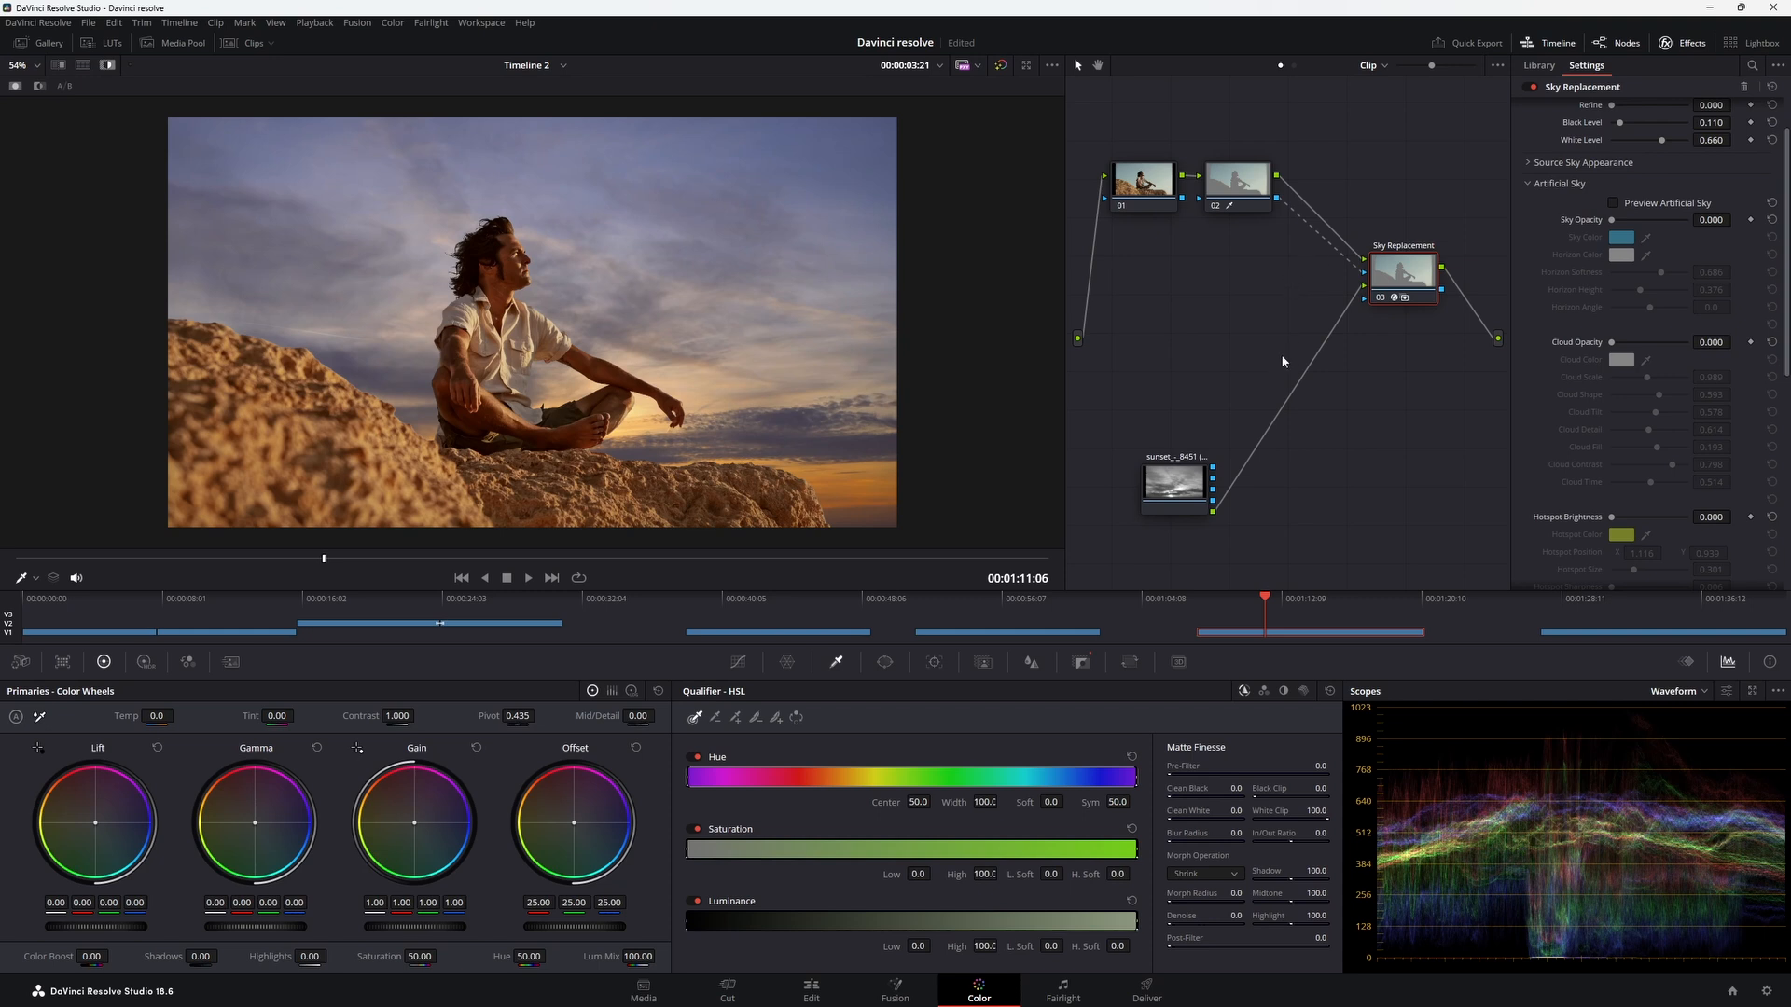
Track the foreground motion for the replacement sky in Sky Position and auto-size the sky for that motion
{"action": "scroll", "coordinate": [1675, 383], "scroll_direction": "down", "scroll_amount": 6}
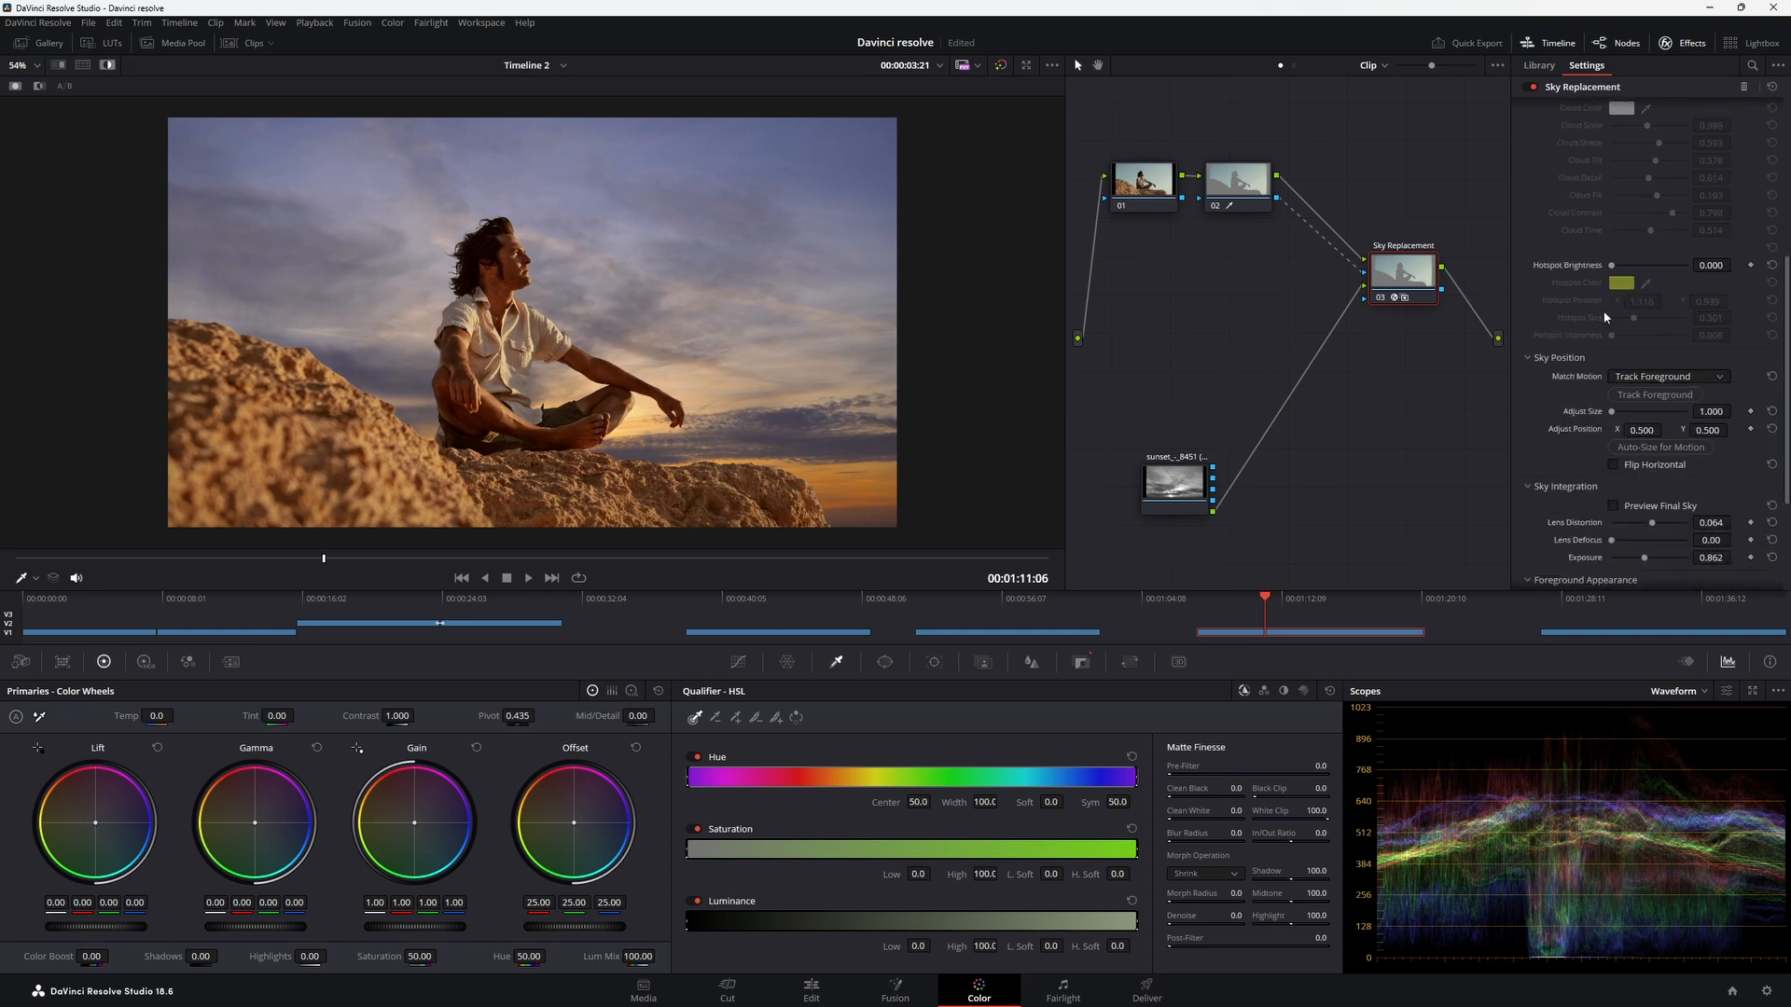
{"action": "left_click", "coordinate": [1657, 395]}
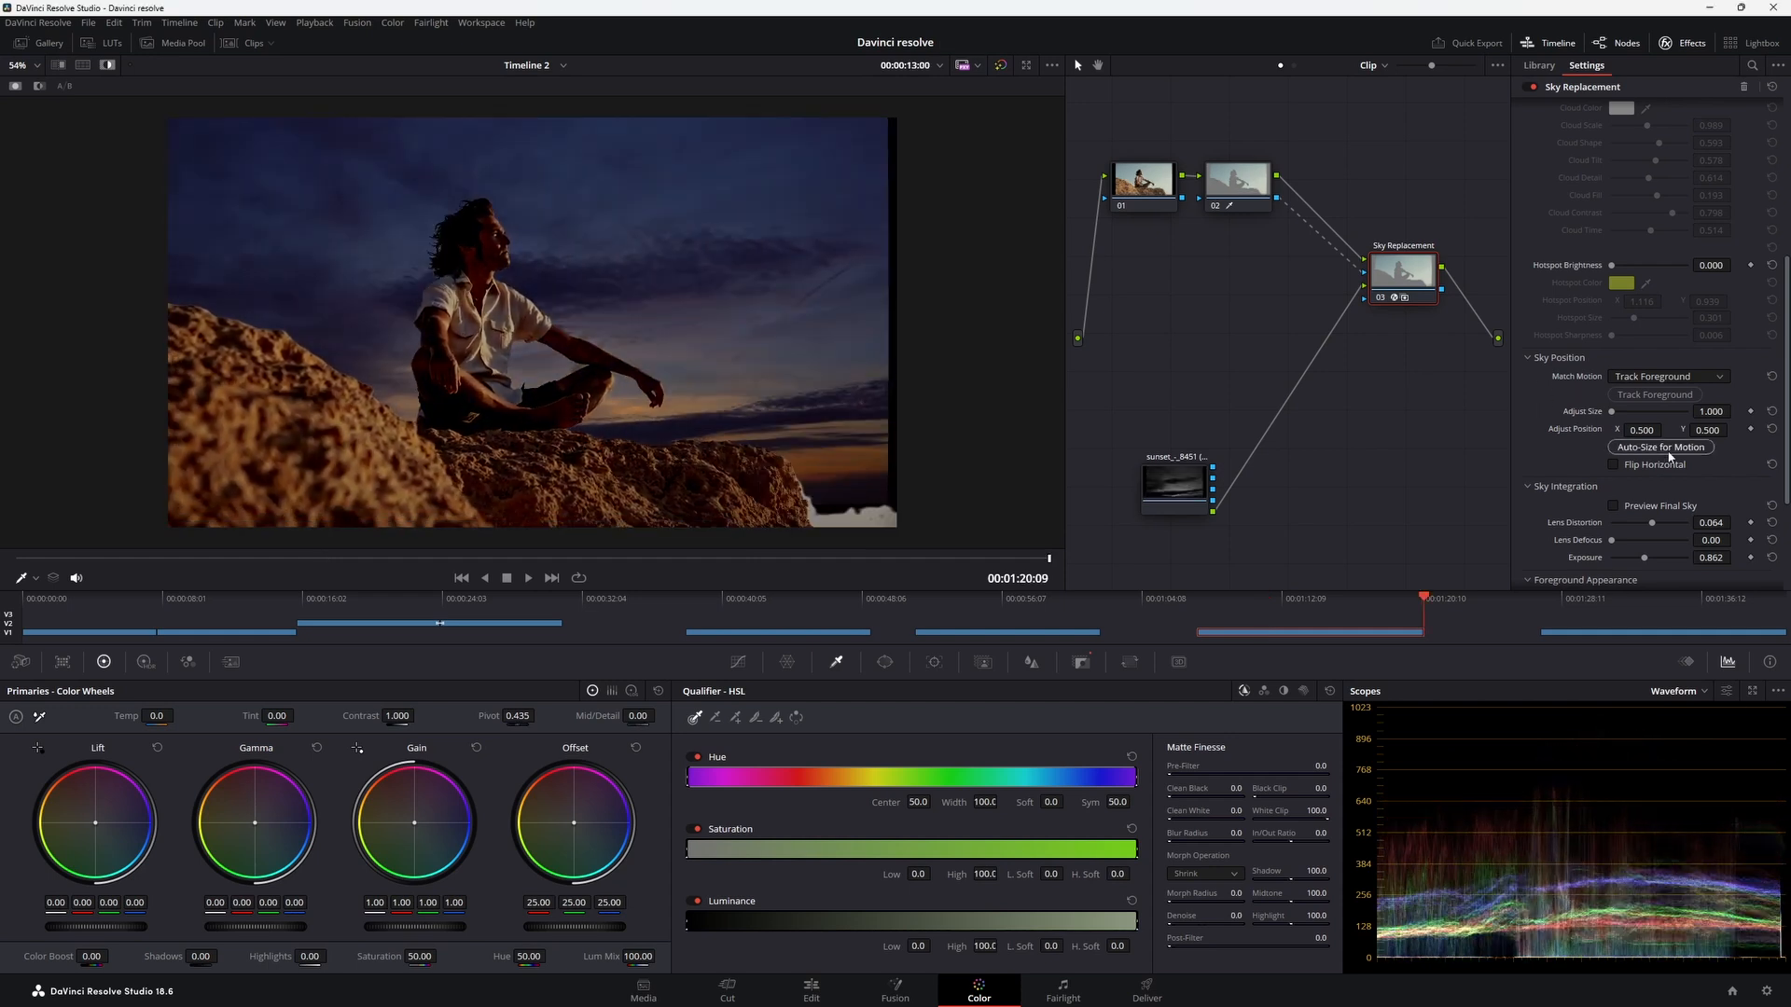
{"action": "left_click", "coordinate": [1661, 448]}
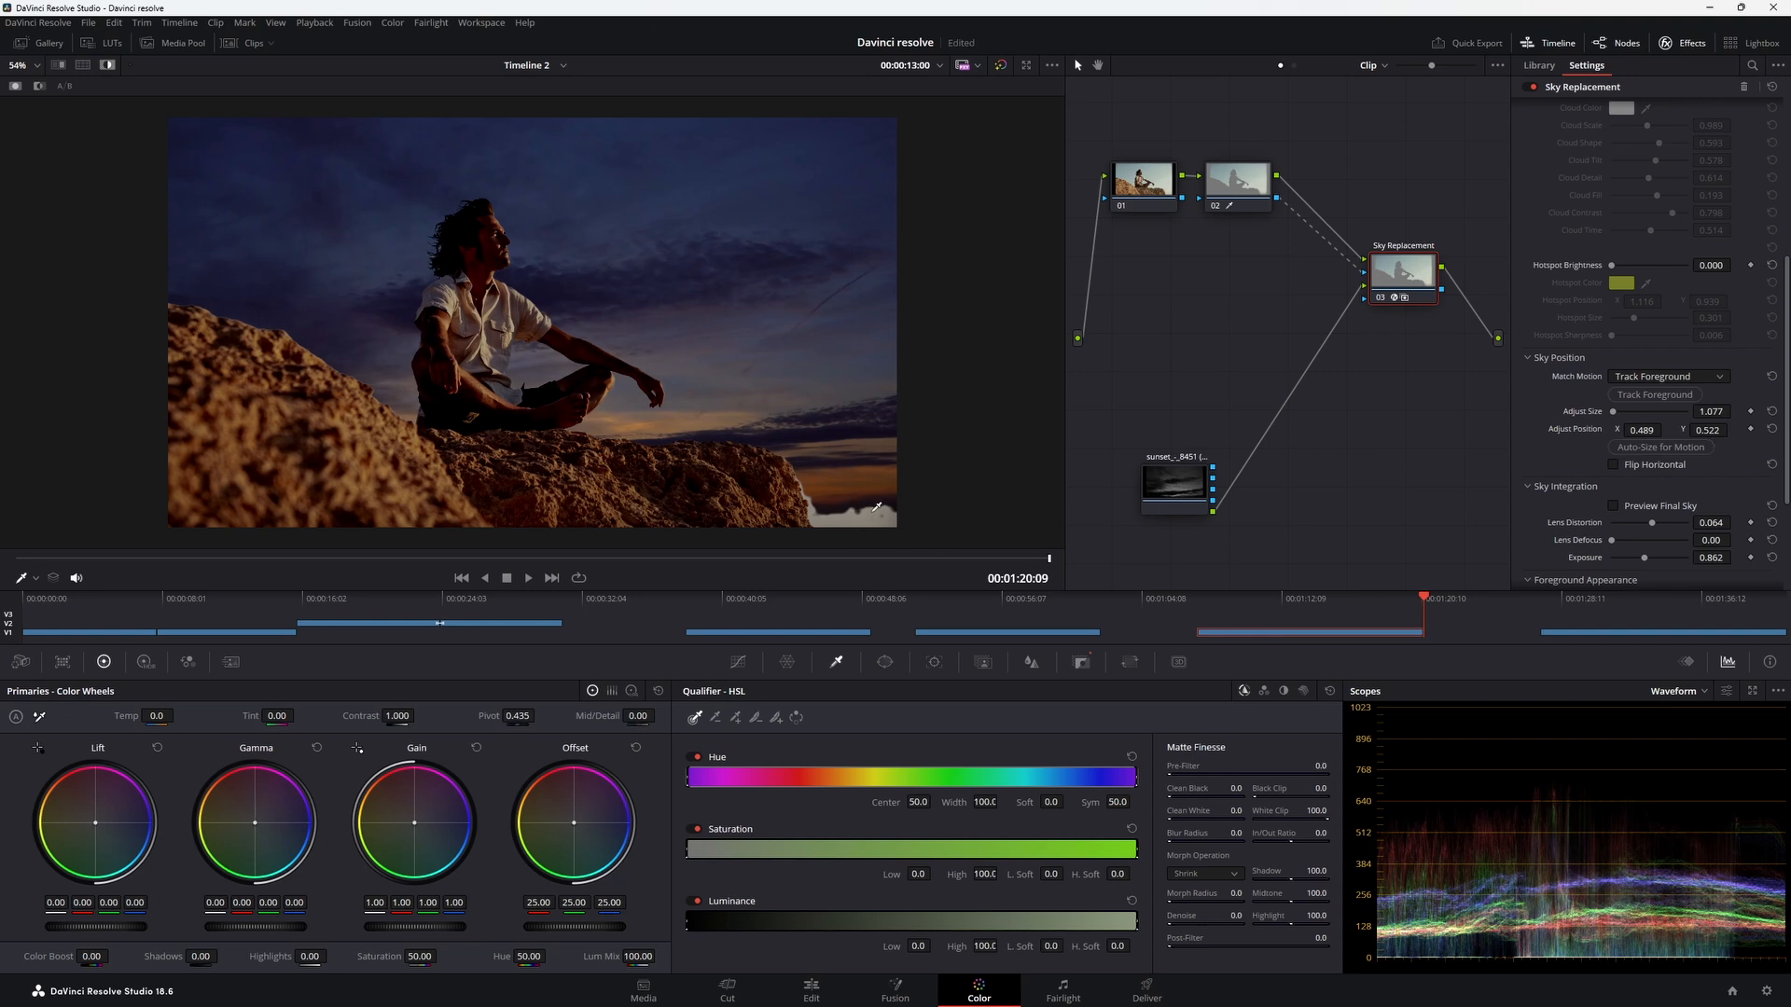
Review the tracked sky in playback from the clip's start, and inspect node 02's qualifier strokes and the composite near the clip's end
{"action": "left_click_drag", "start_coordinate": [1033, 566], "coordinate": [5, 534]}
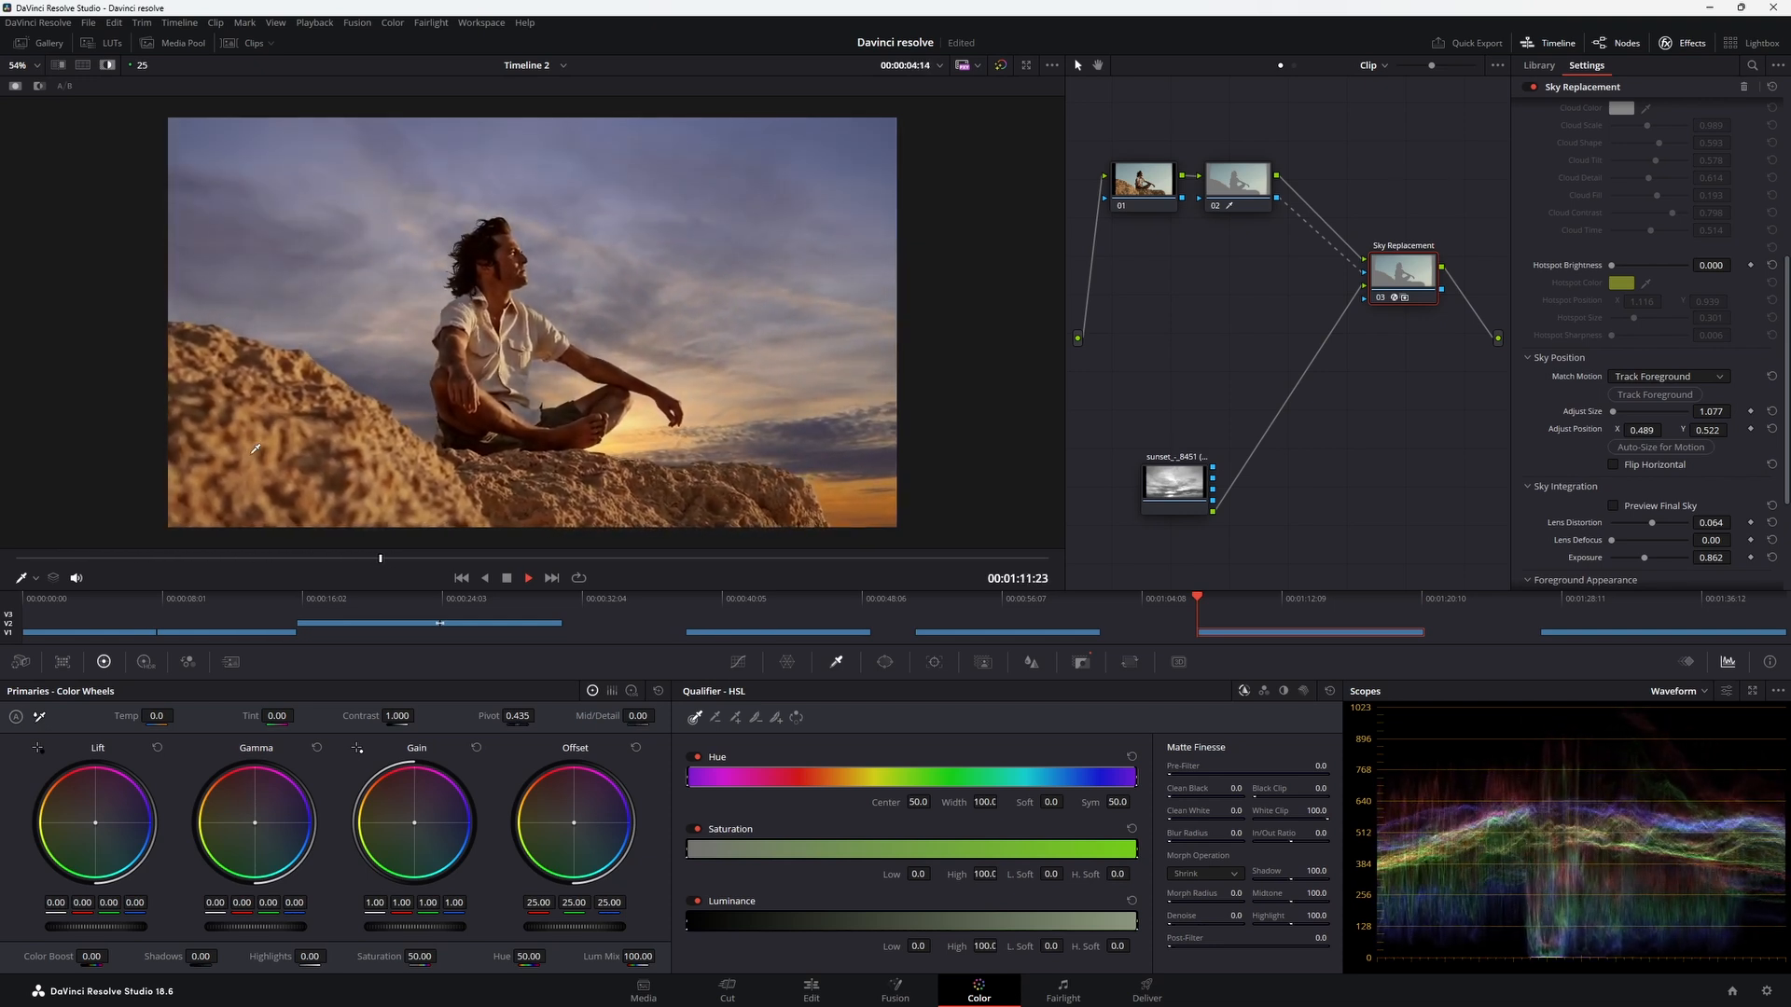
{"action": "key", "text": "space"}
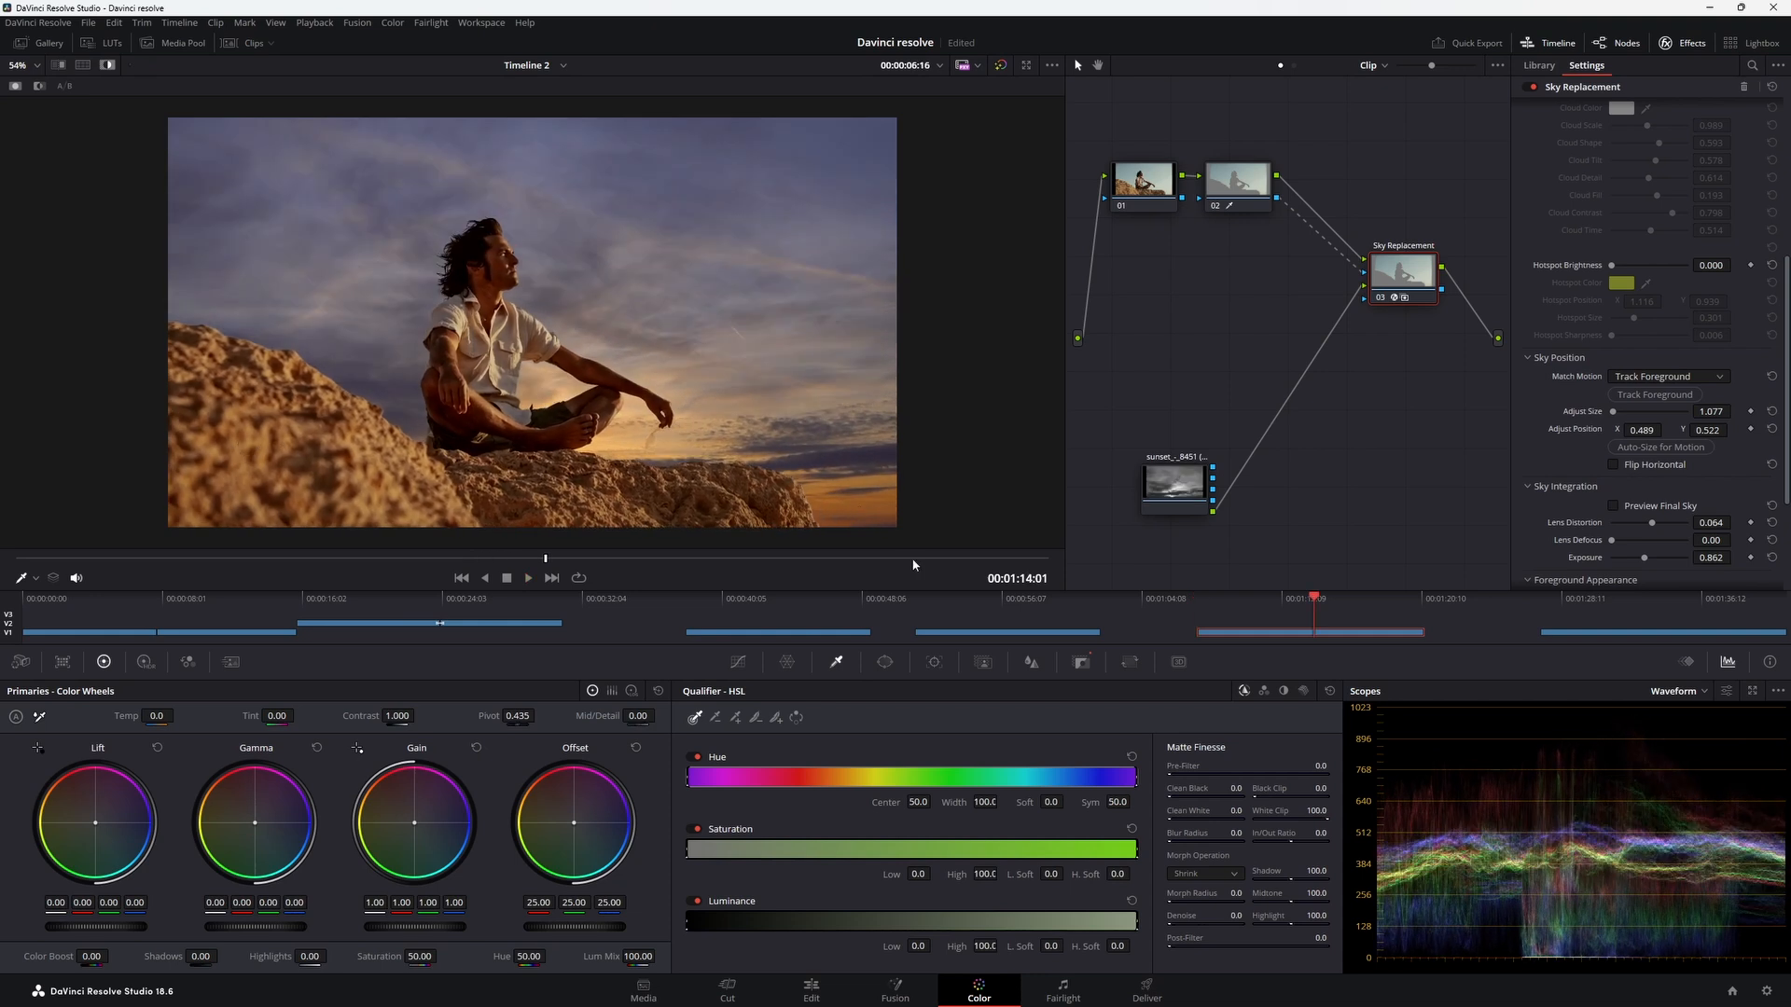
{"action": "left_click", "coordinate": [1240, 185]}
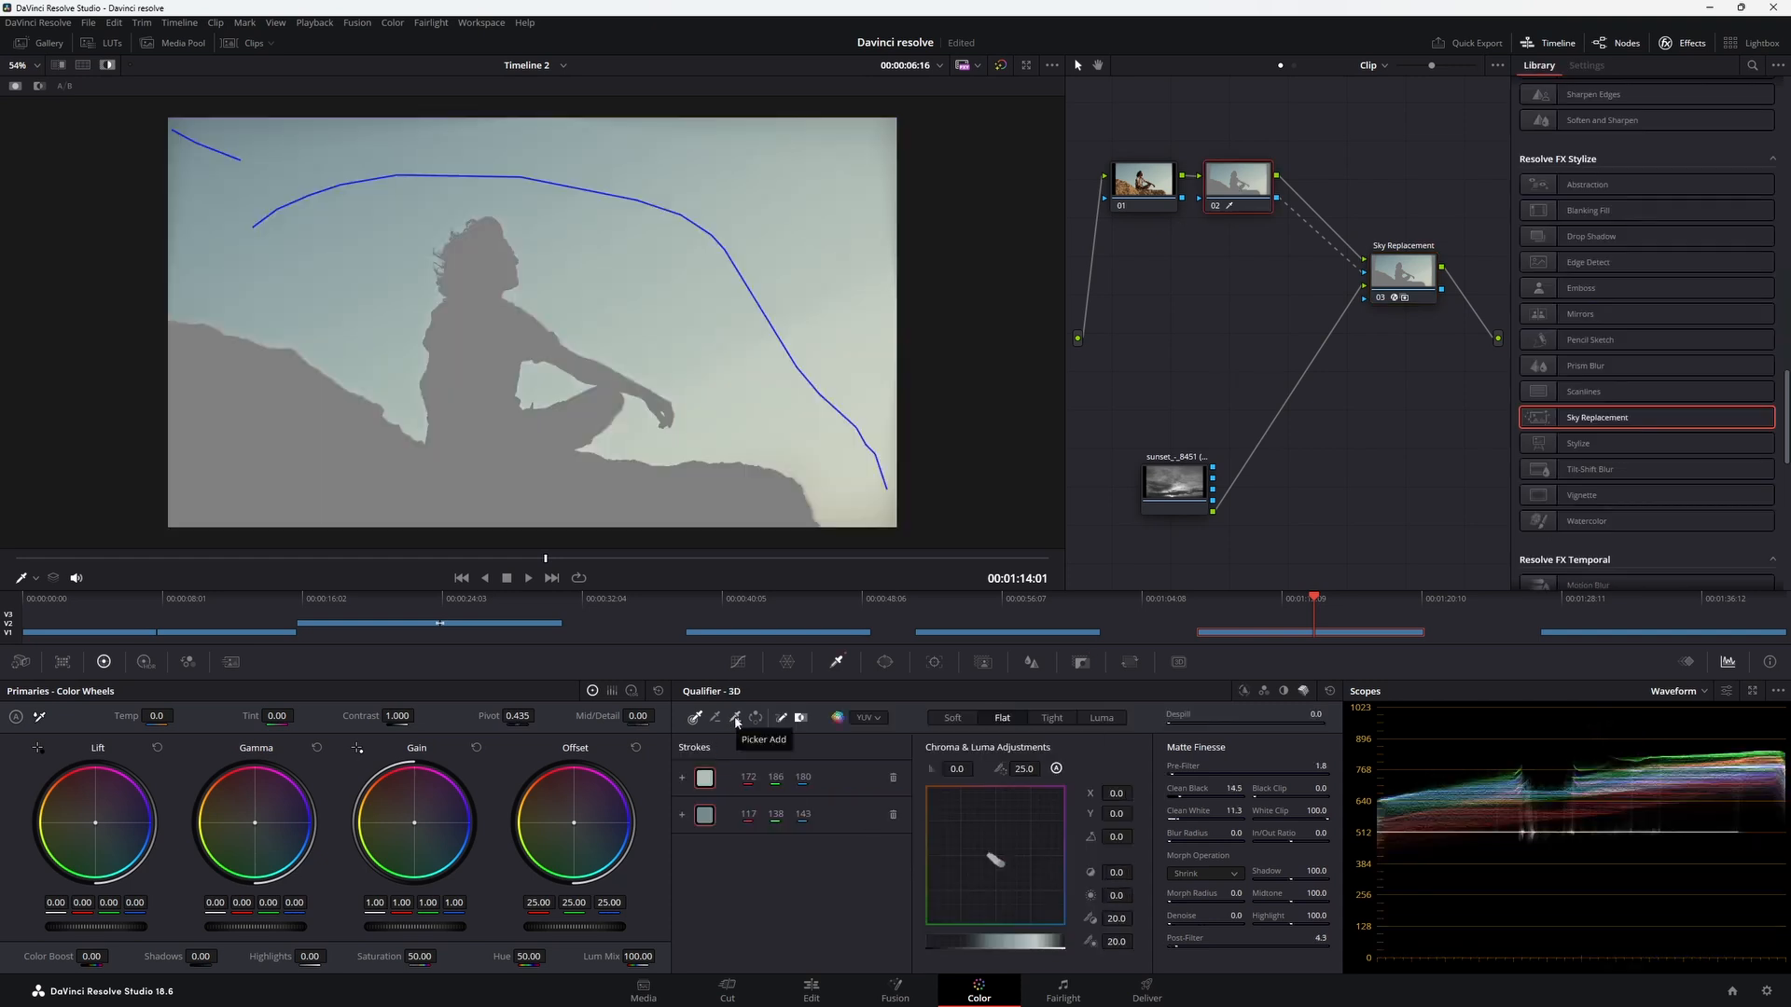
{"action": "left_click", "coordinate": [979, 559]}
{"action": "left_click", "coordinate": [1402, 275]}
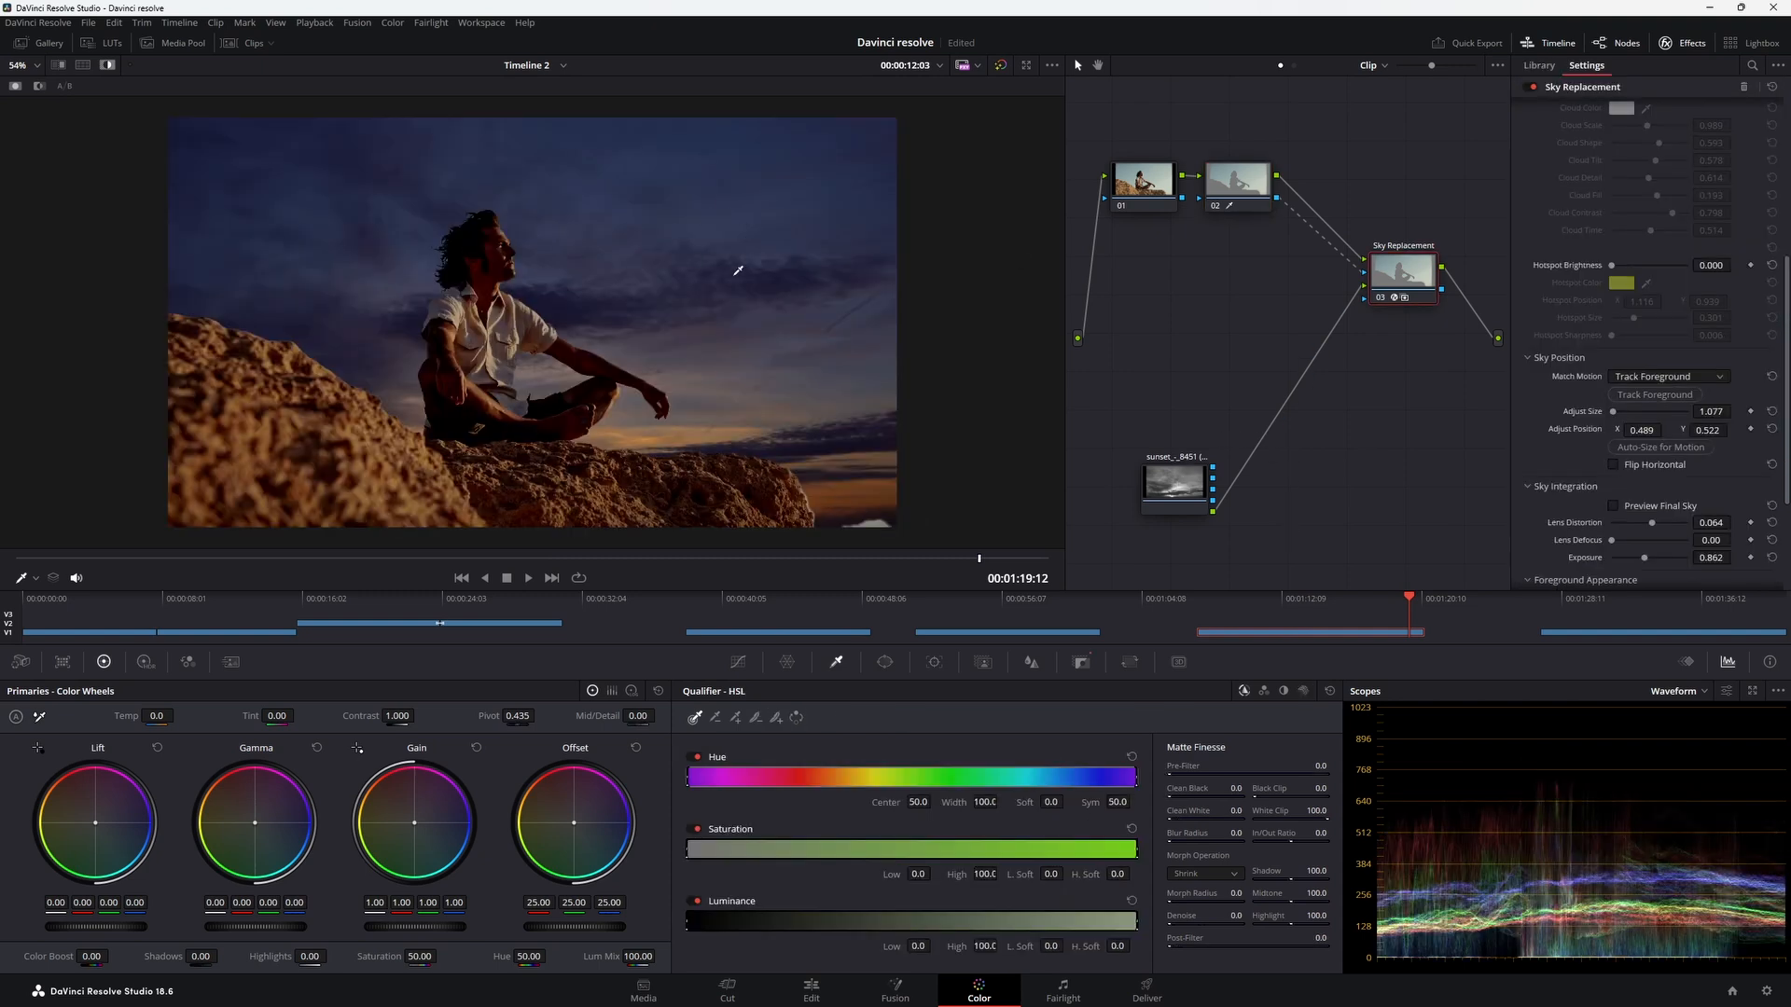
Insert a Transform effect between the sunset clip and the Sky Replacement node, with Zoom at 1.214 and Position Y at 0.094
{"action": "left_click_drag", "start_coordinate": [1180, 494], "coordinate": [1160, 463]}
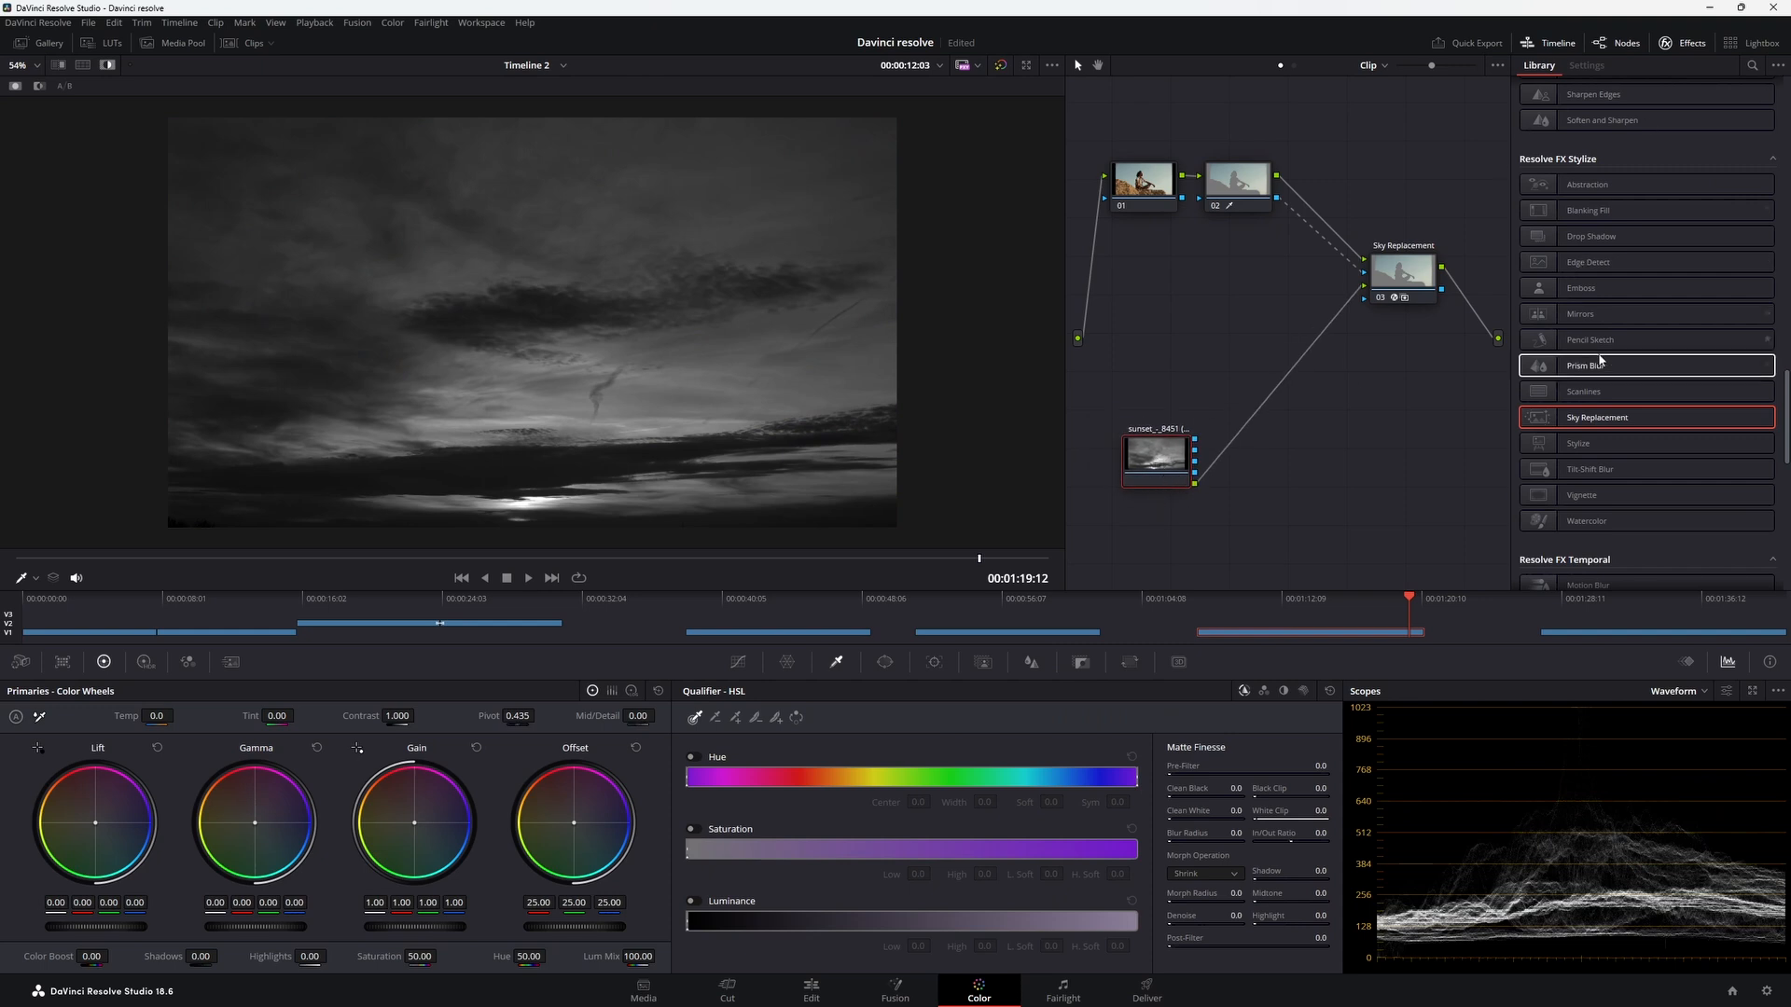
{"action": "scroll", "coordinate": [1642, 377], "scroll_direction": "down", "scroll_amount": 6}
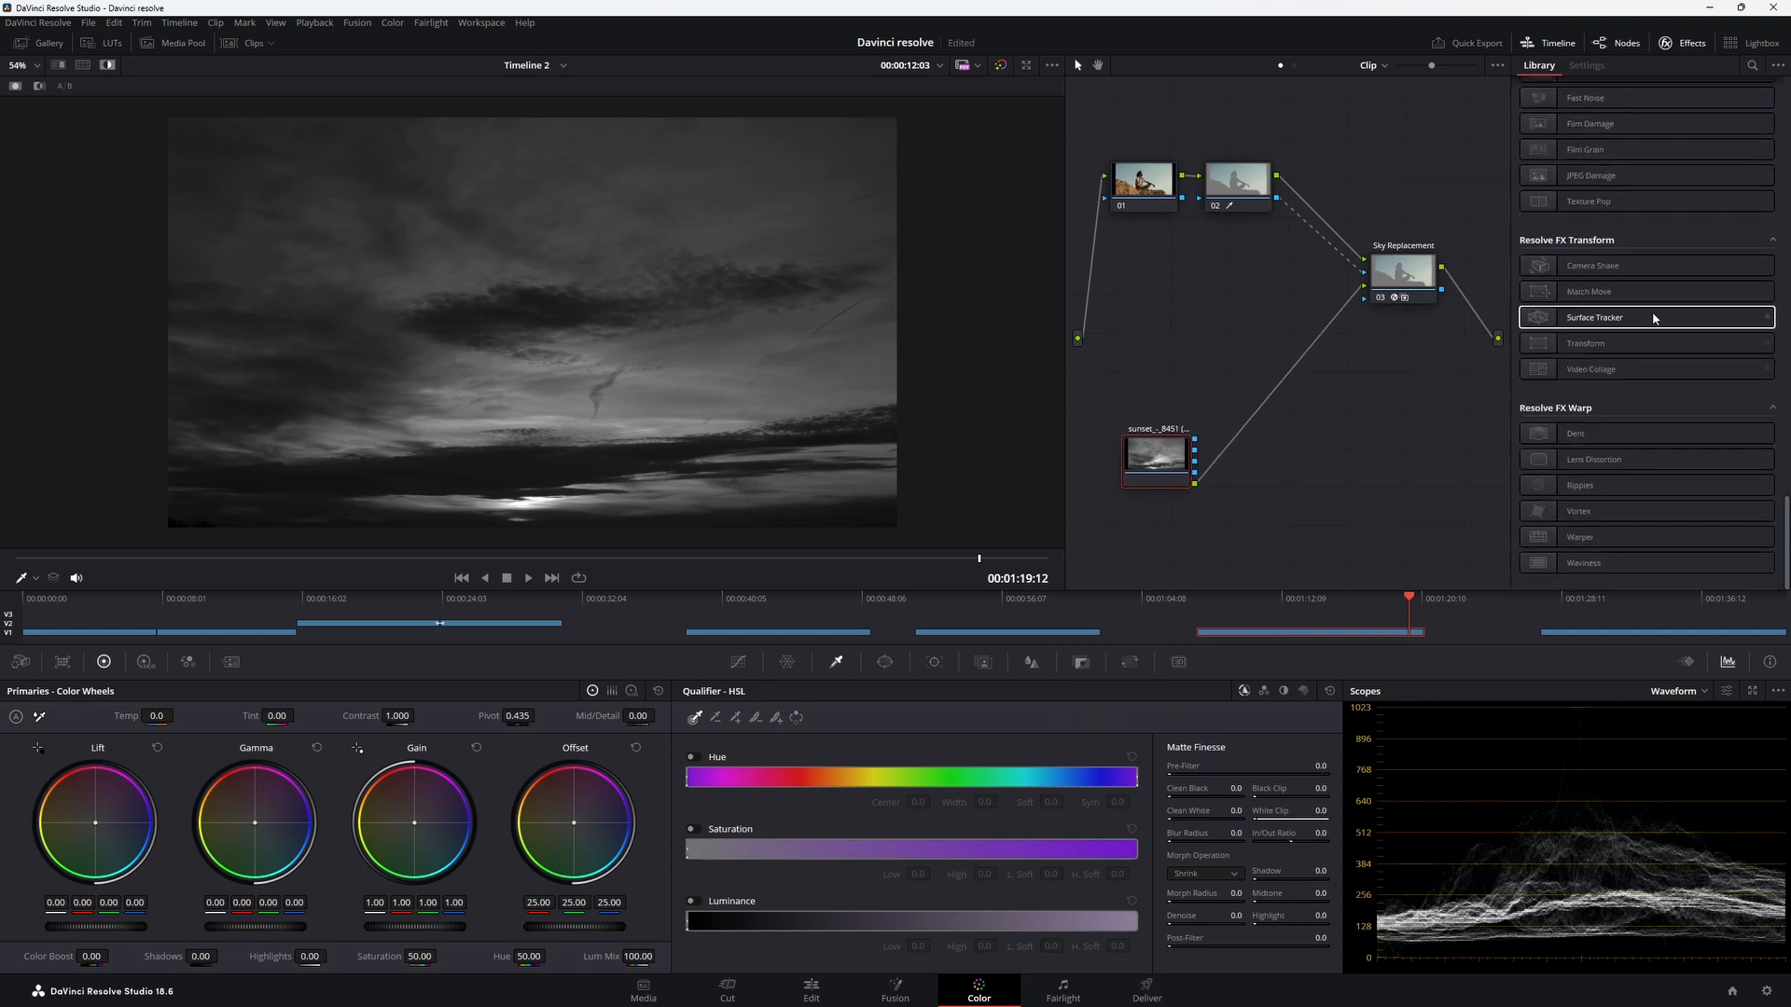
{"action": "left_click_drag", "start_coordinate": [1641, 344], "coordinate": [1269, 399]}
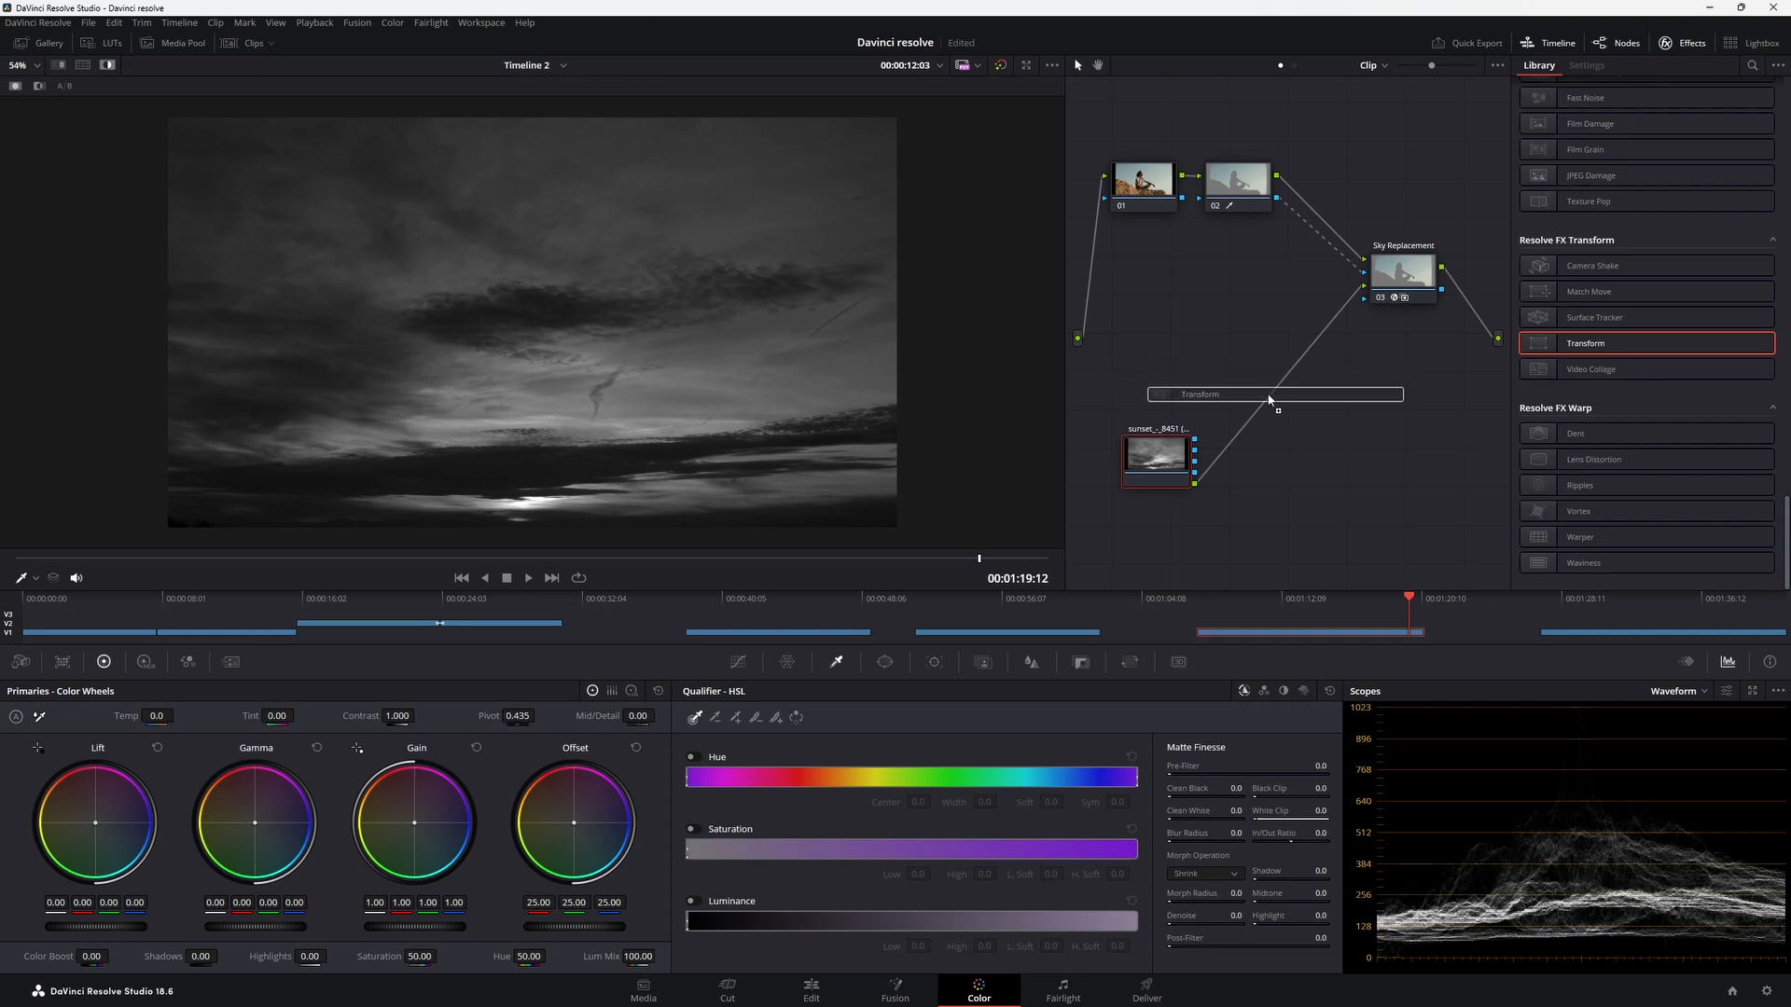
{"action": "left_click_drag", "start_coordinate": [1269, 399], "coordinate": [1311, 448]}
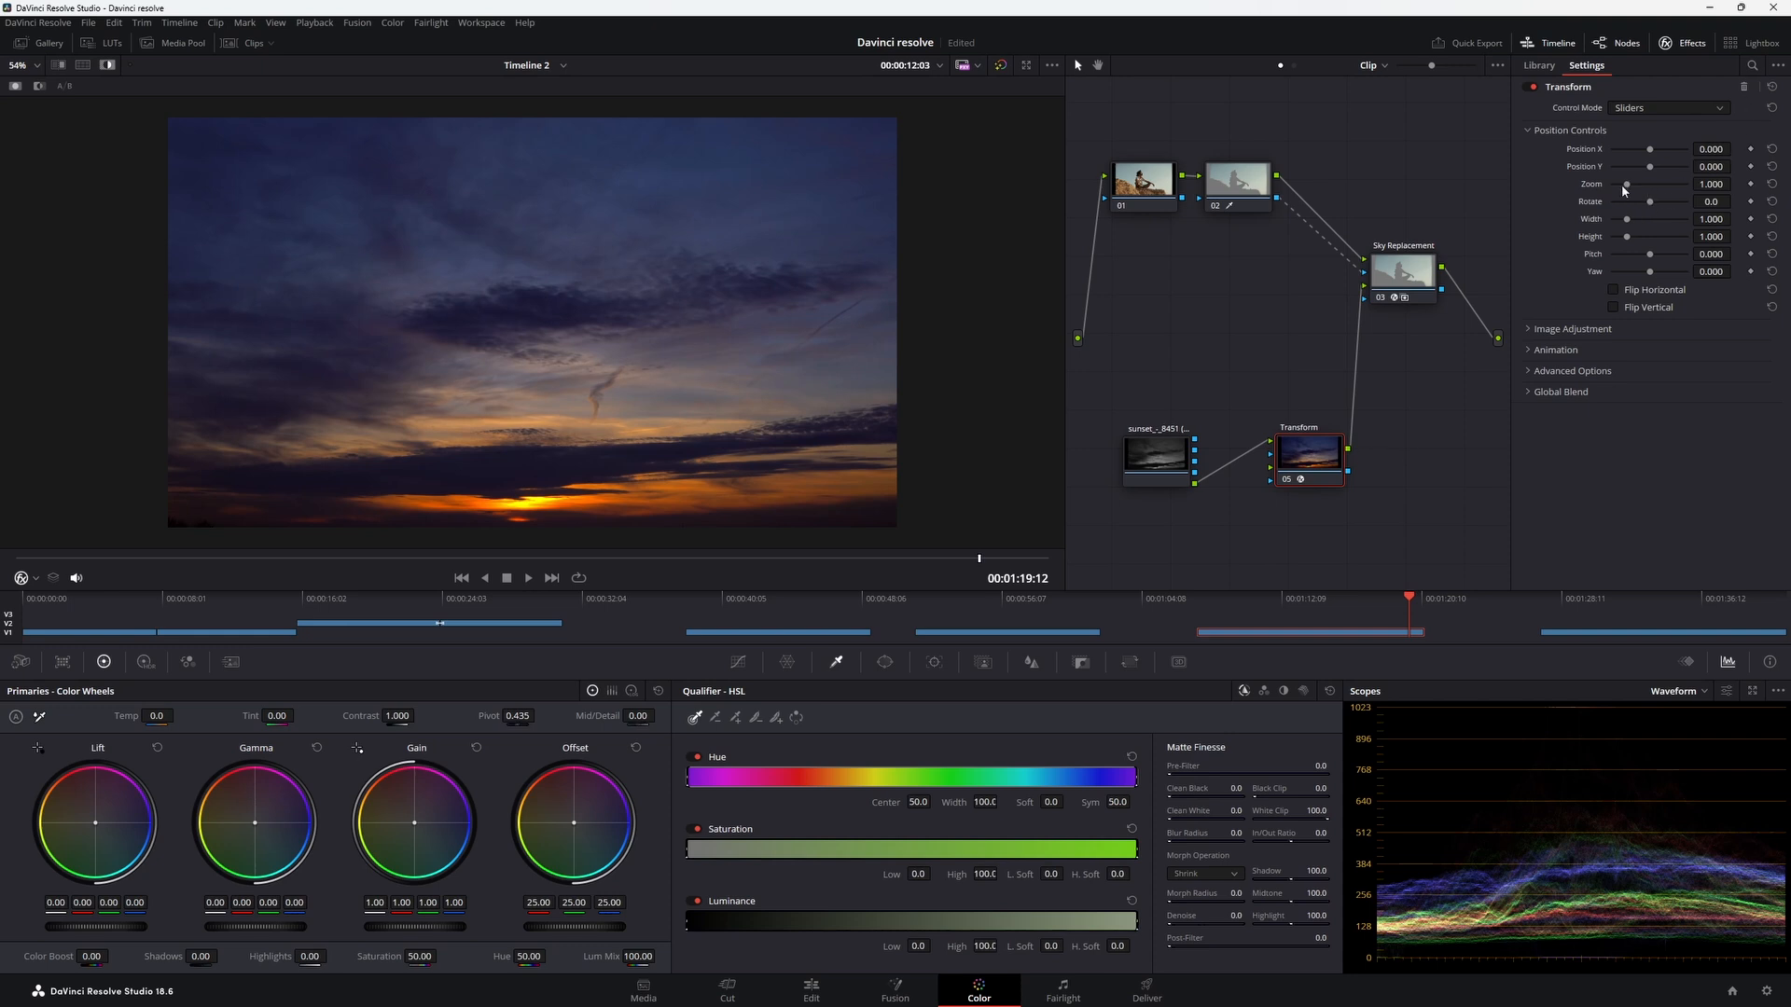
{"action": "left_click_drag", "start_coordinate": [1630, 189], "coordinate": [1722, 166]}
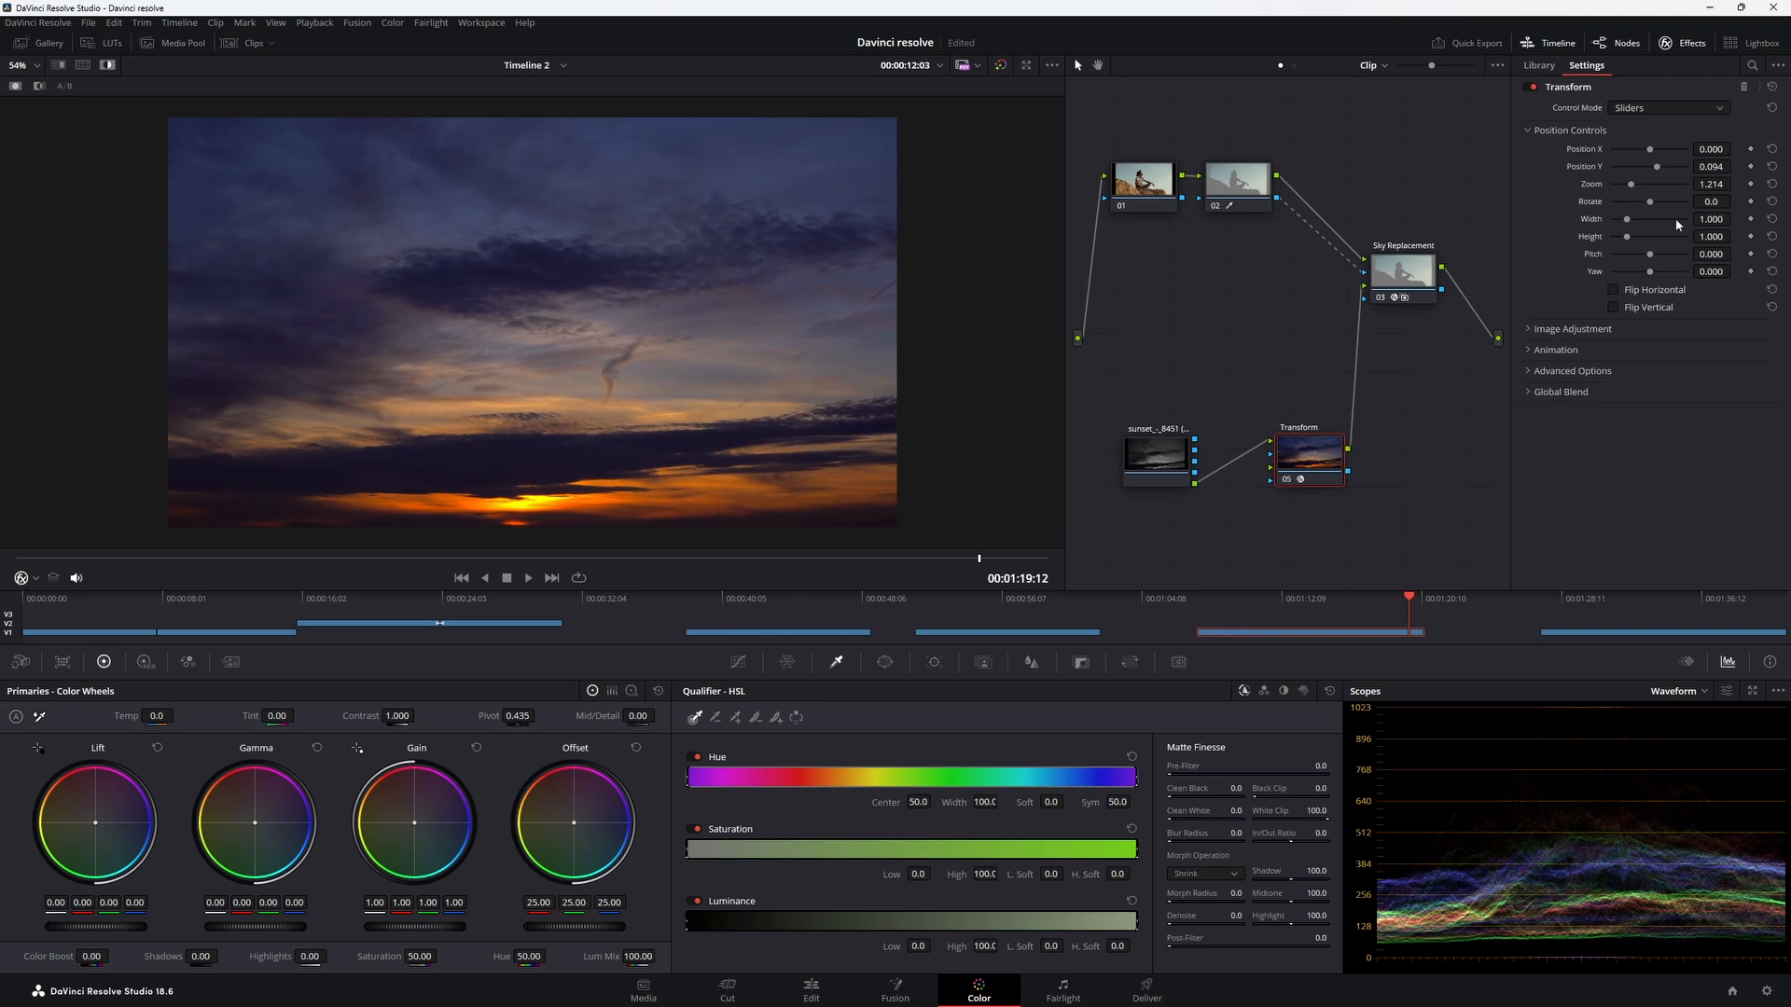